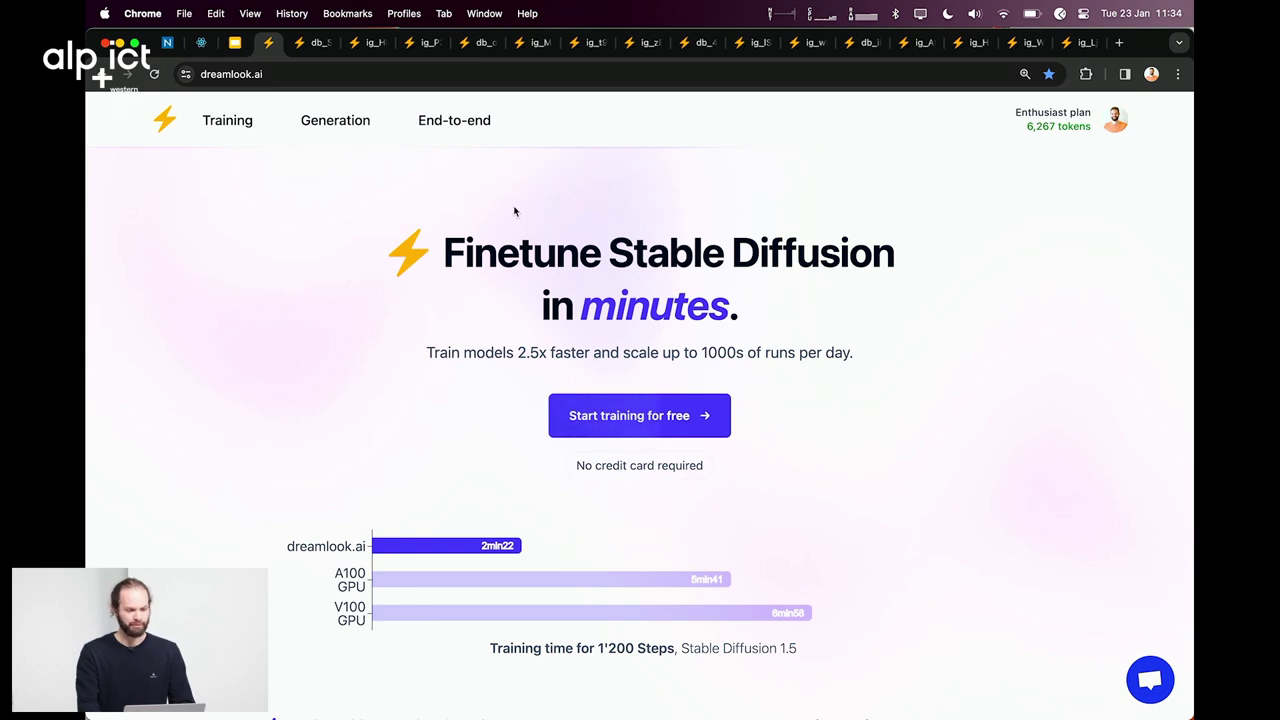
Step: Open the image generation page and set the number of images to 8
{"action": "left_click", "coordinate": [345, 133]}
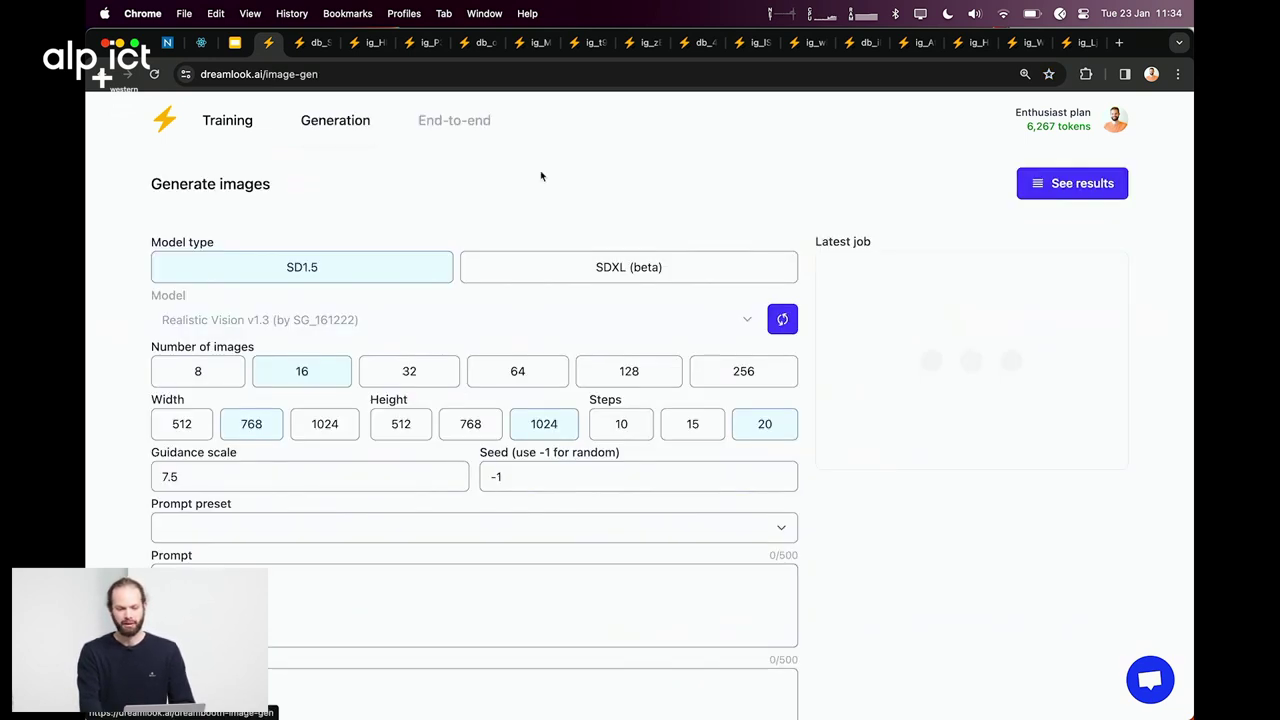
{"action": "scroll", "coordinate": [902, 453], "scroll_direction": "down", "scroll_amount": 2}
{"action": "scroll", "coordinate": [901, 480], "scroll_direction": "down", "scroll_amount": 1}
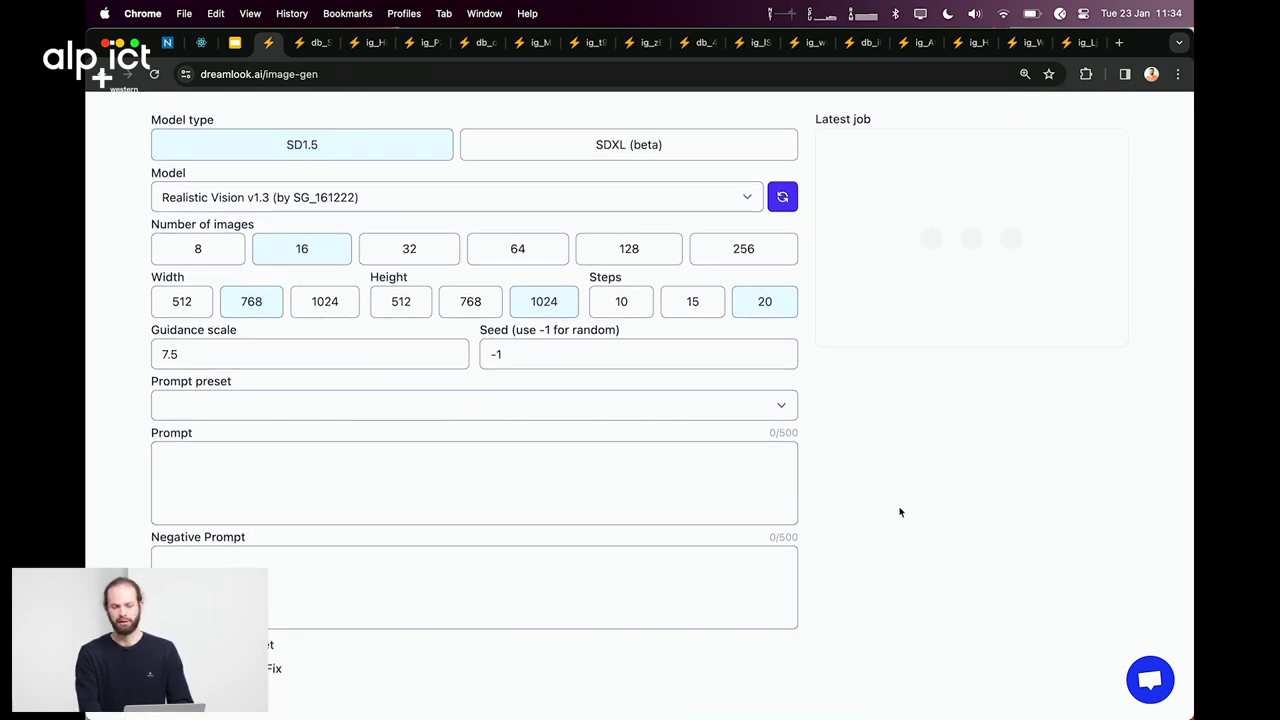
{"action": "left_click", "coordinate": [647, 480]}
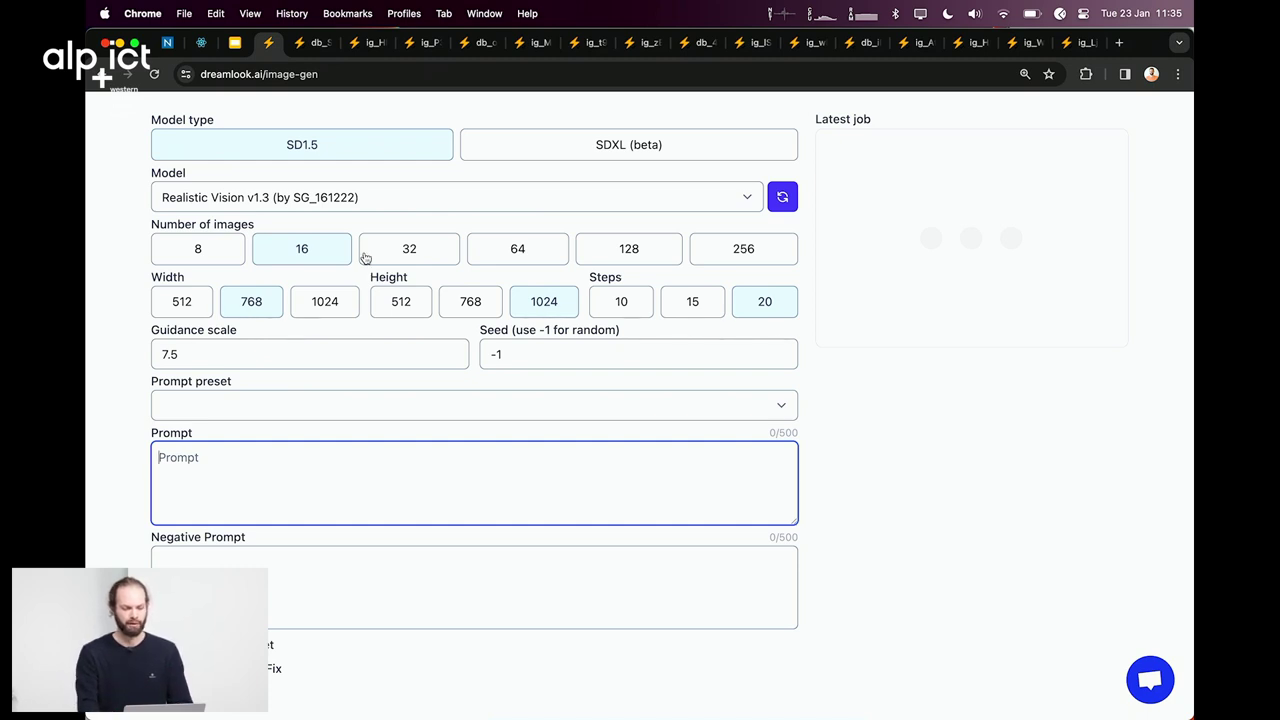
{"action": "left_click", "coordinate": [203, 252]}
Step: Enter the prompt "photo du lac léman en hiver" and generate the images
{"action": "left_click", "coordinate": [744, 494]}
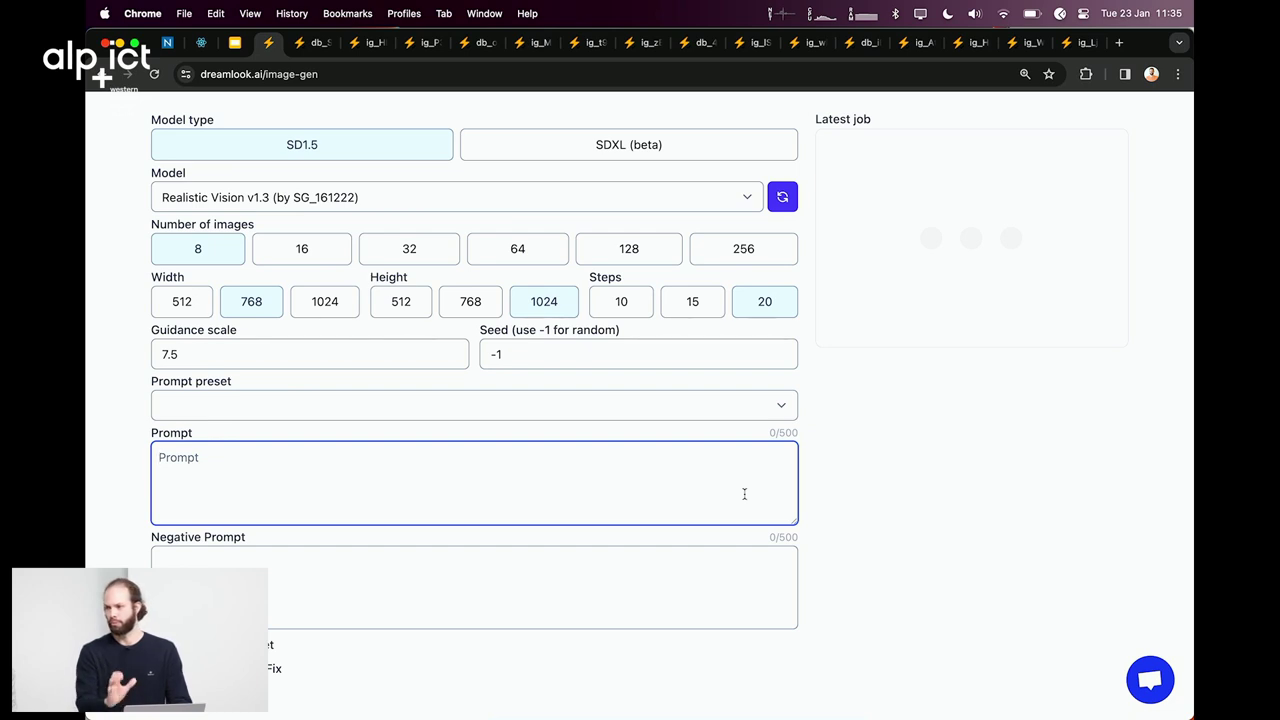
{"action": "type", "text": "photo "}
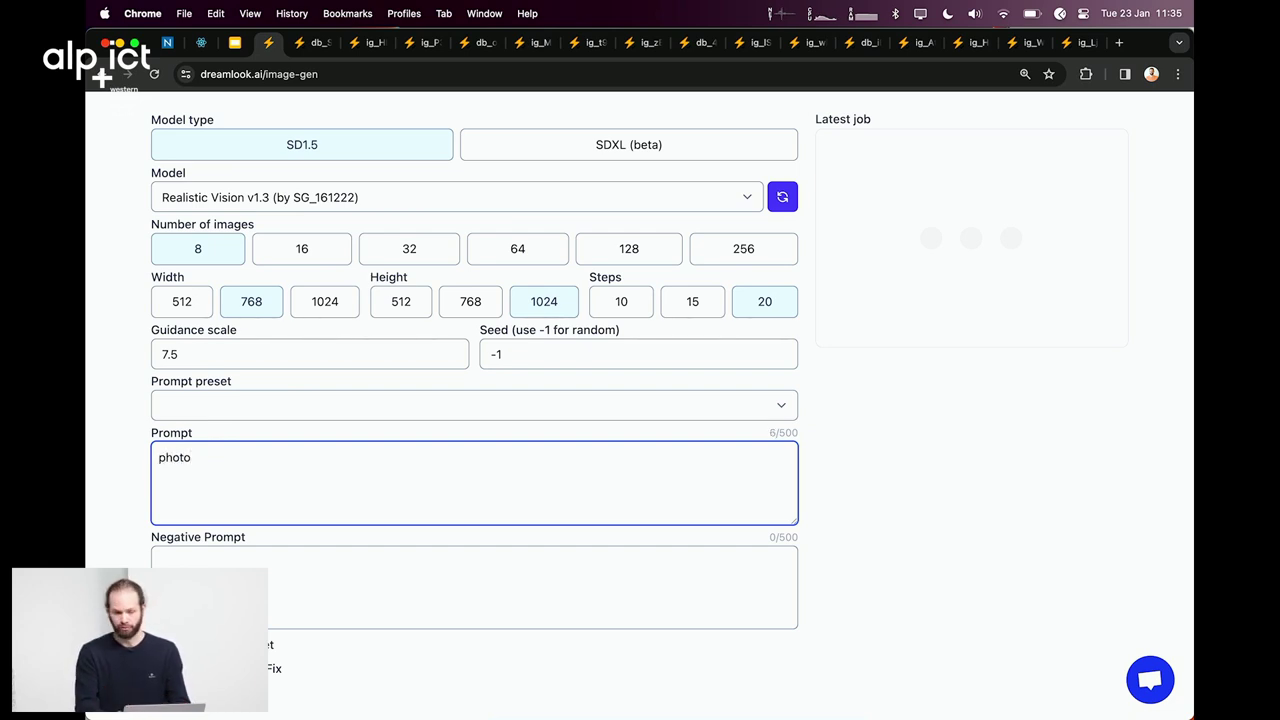
{"action": "type", "text": "du lac léman en hiver"}
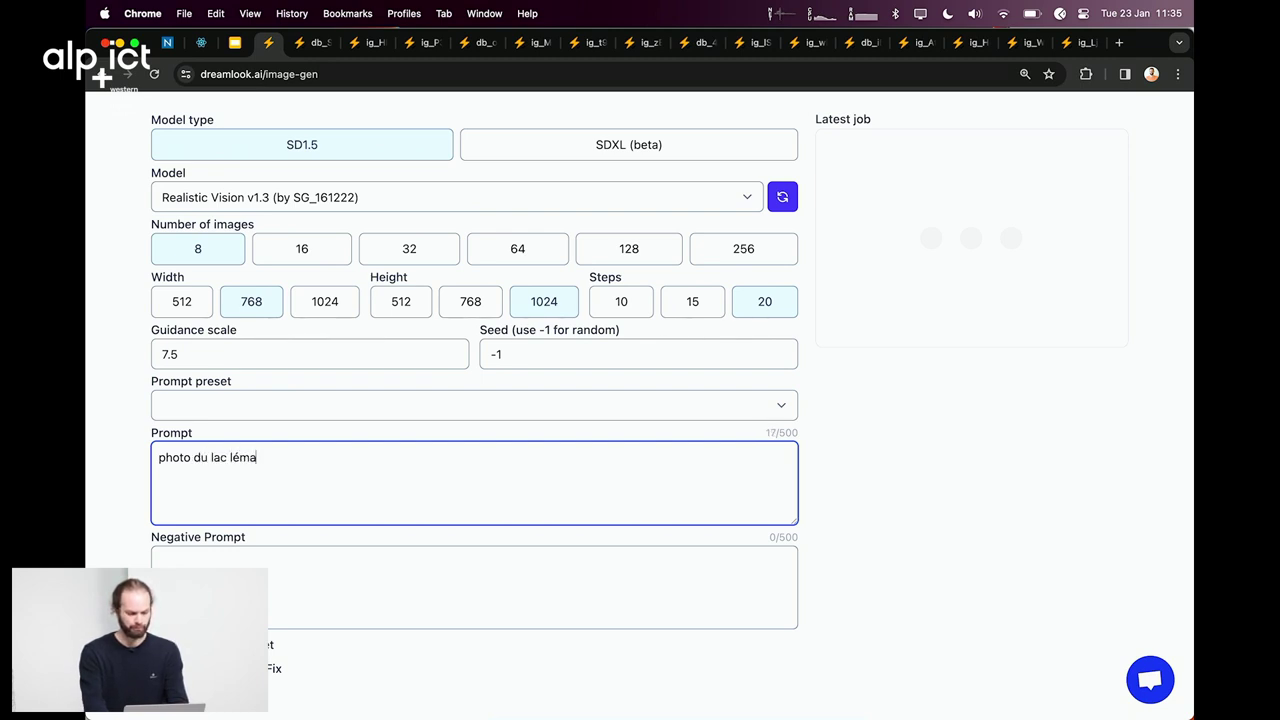
{"action": "scroll", "coordinate": [1003, 499], "scroll_direction": "down", "scroll_amount": 1}
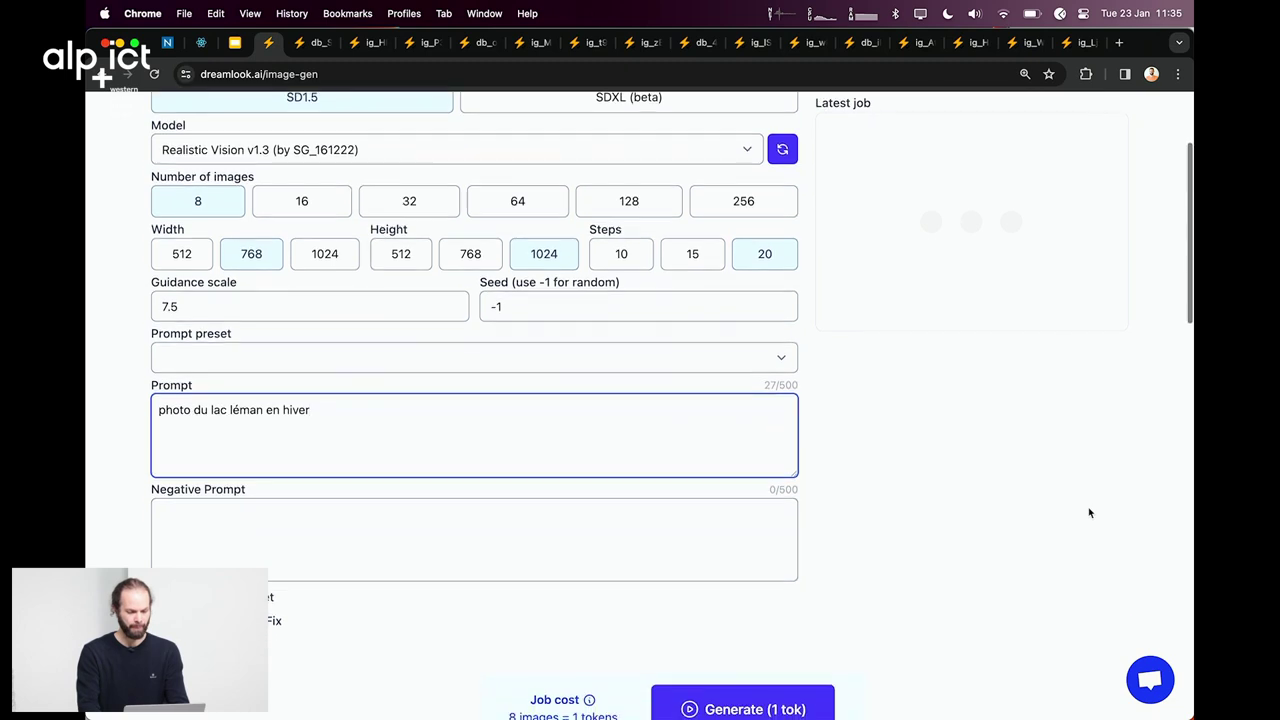
{"action": "left_click", "coordinate": [803, 702]}
{"action": "scroll", "coordinate": [965, 469], "scroll_direction": "up", "scroll_amount": 1}
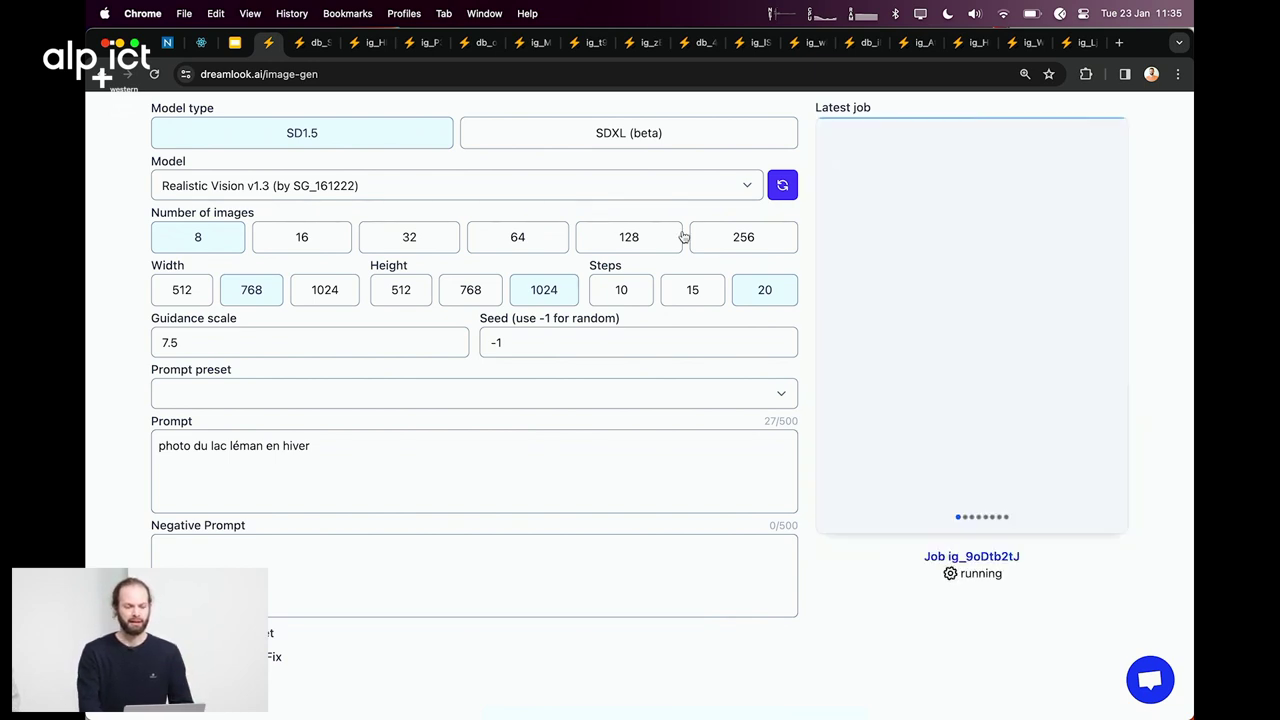
Step: Look through the available models and keep Realistic Vision v1.3 (by SG_161222) selected
{"action": "left_click", "coordinate": [717, 186]}
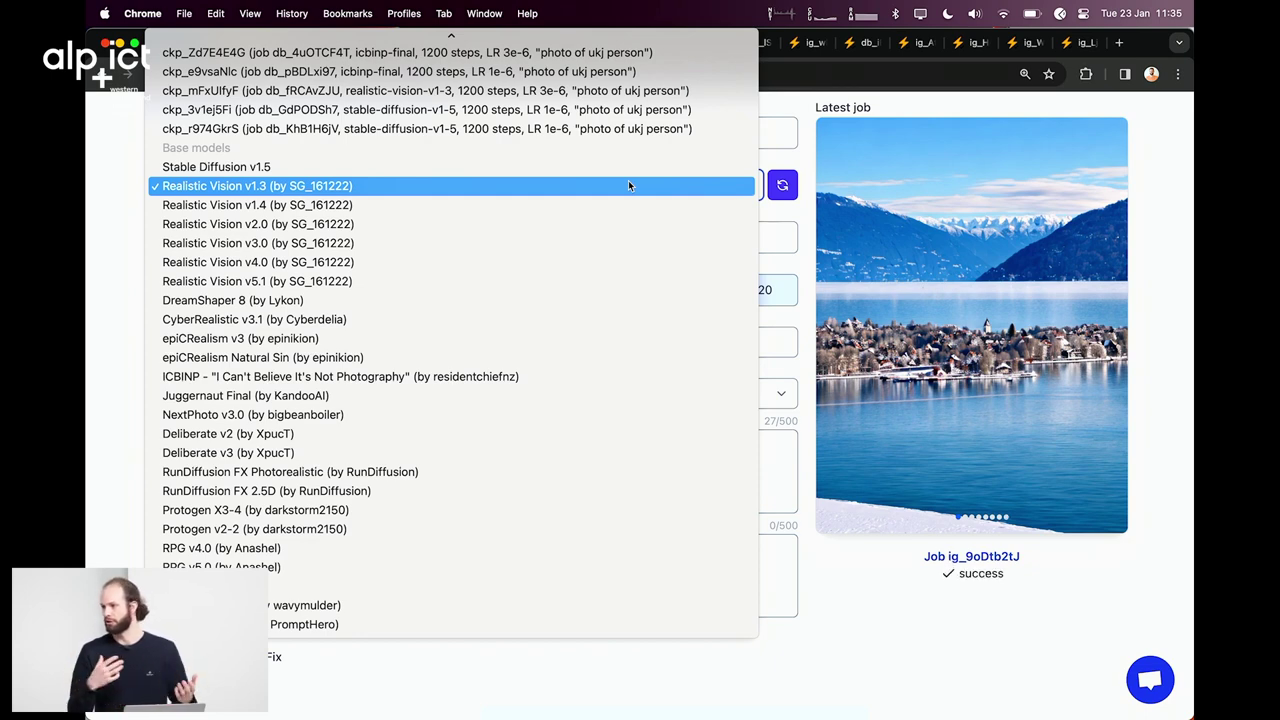
{"action": "left_click", "coordinate": [628, 185]}
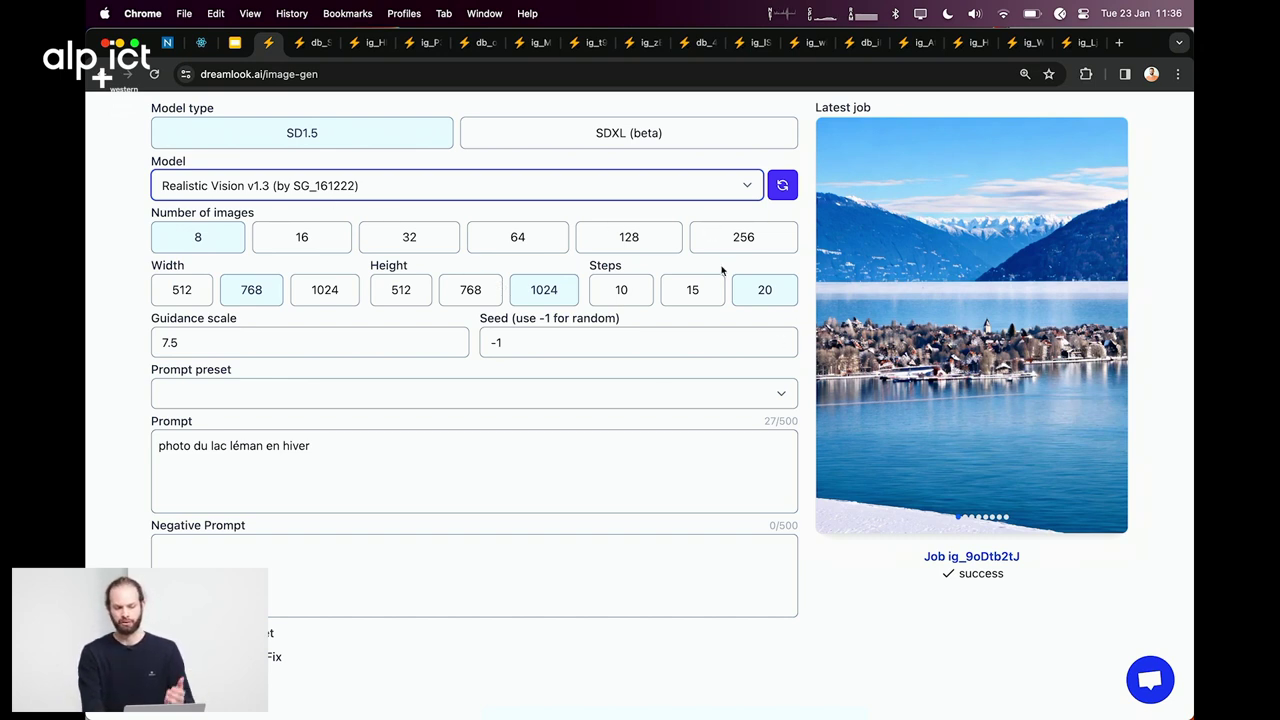
{"action": "left_click", "coordinate": [897, 625]}
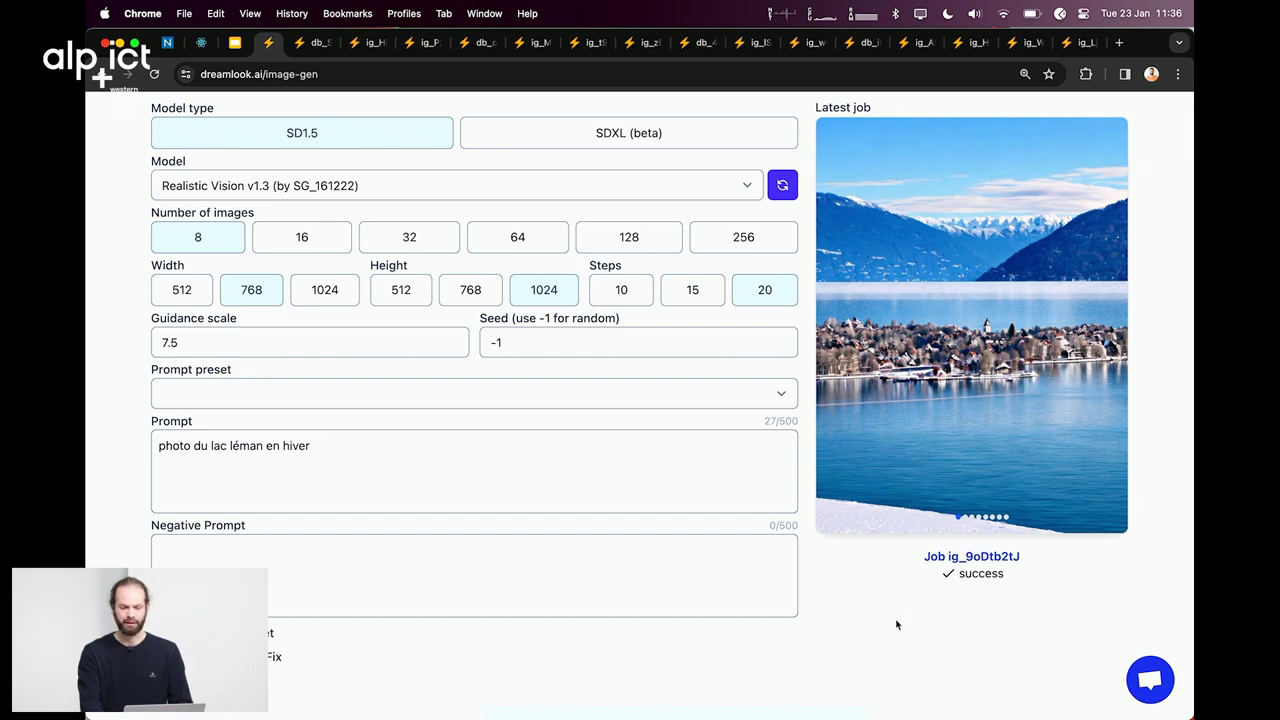
Step: Examine the image size, steps, guidance scale and seed settings of the generation form
{"action": "scroll", "coordinate": [897, 625], "scroll_direction": "down", "scroll_amount": 1}
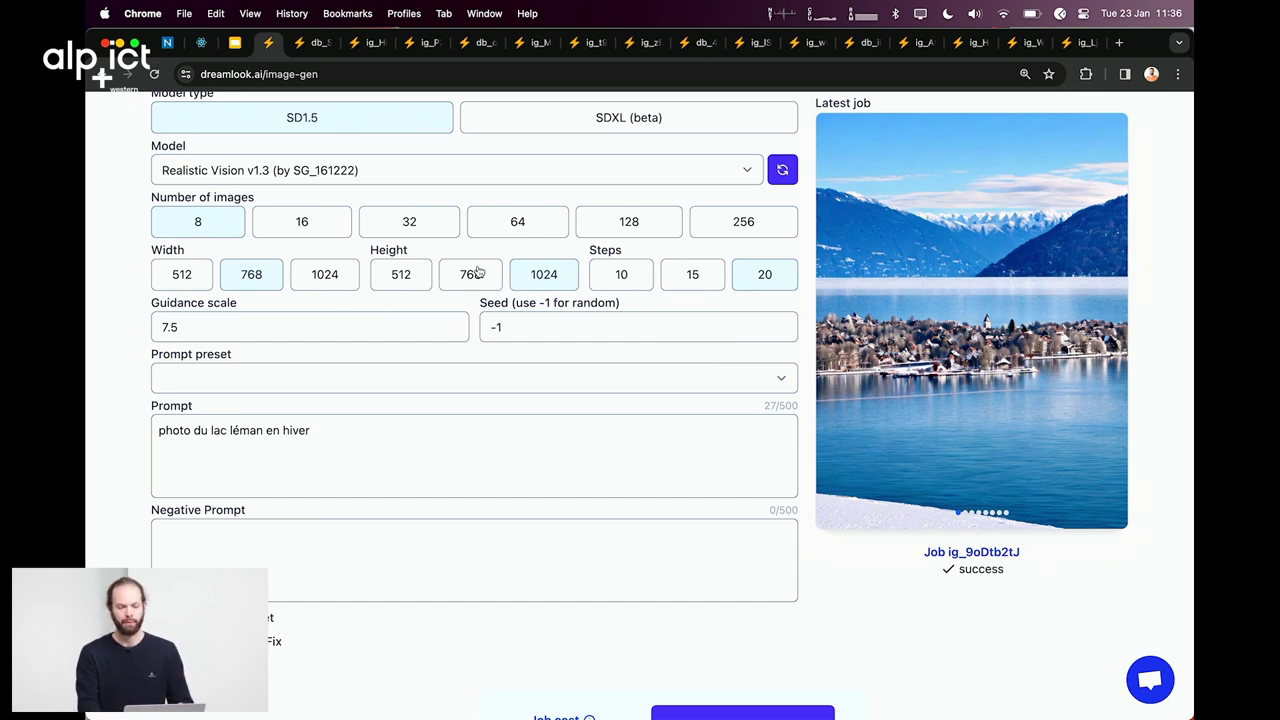
{"action": "scroll", "coordinate": [906, 617], "scroll_direction": "down", "scroll_amount": 1}
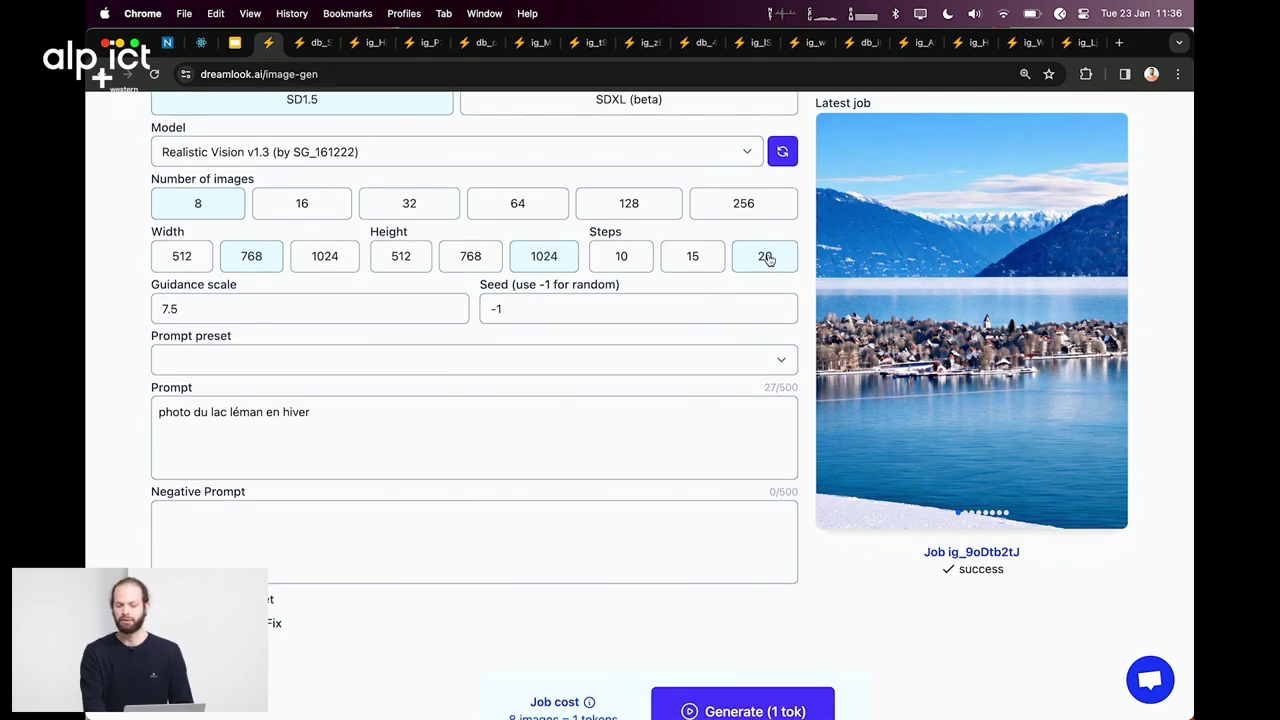
{"action": "scroll", "coordinate": [908, 636], "scroll_direction": "up", "scroll_amount": 1}
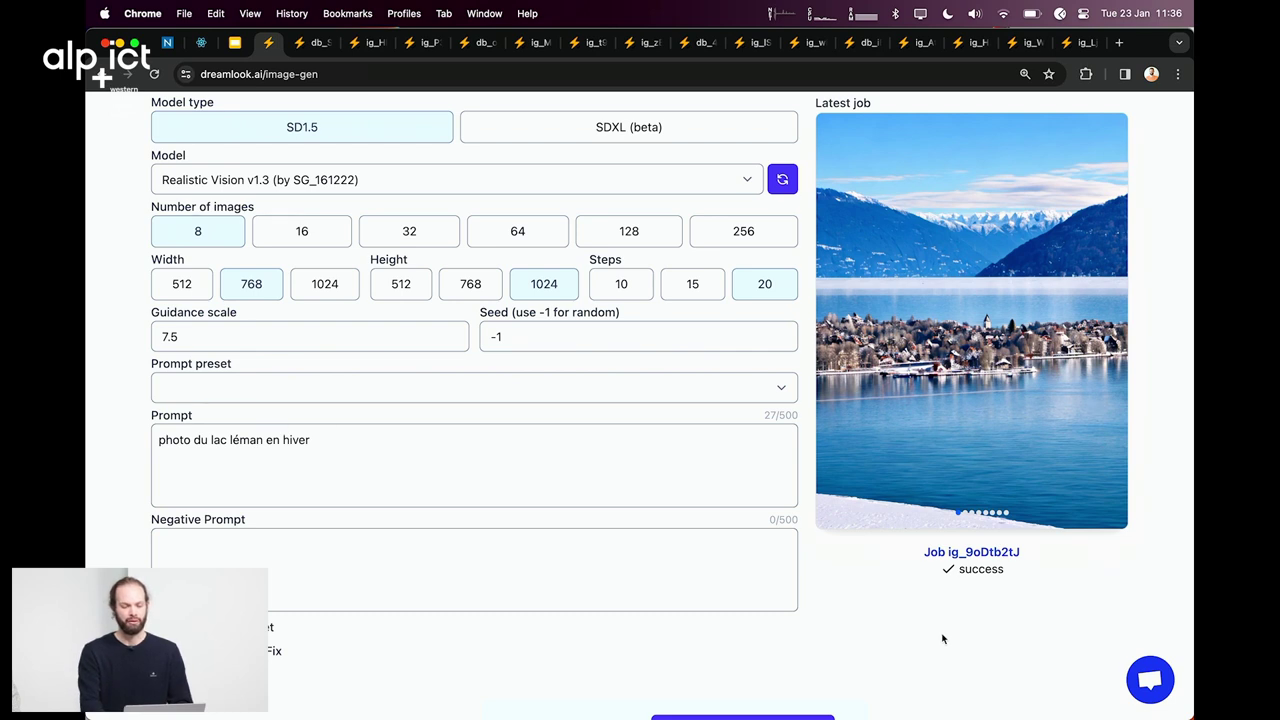
{"action": "scroll", "coordinate": [940, 637], "scroll_direction": "up", "scroll_amount": 1}
{"action": "scroll", "coordinate": [942, 638], "scroll_direction": "down", "scroll_amount": 1}
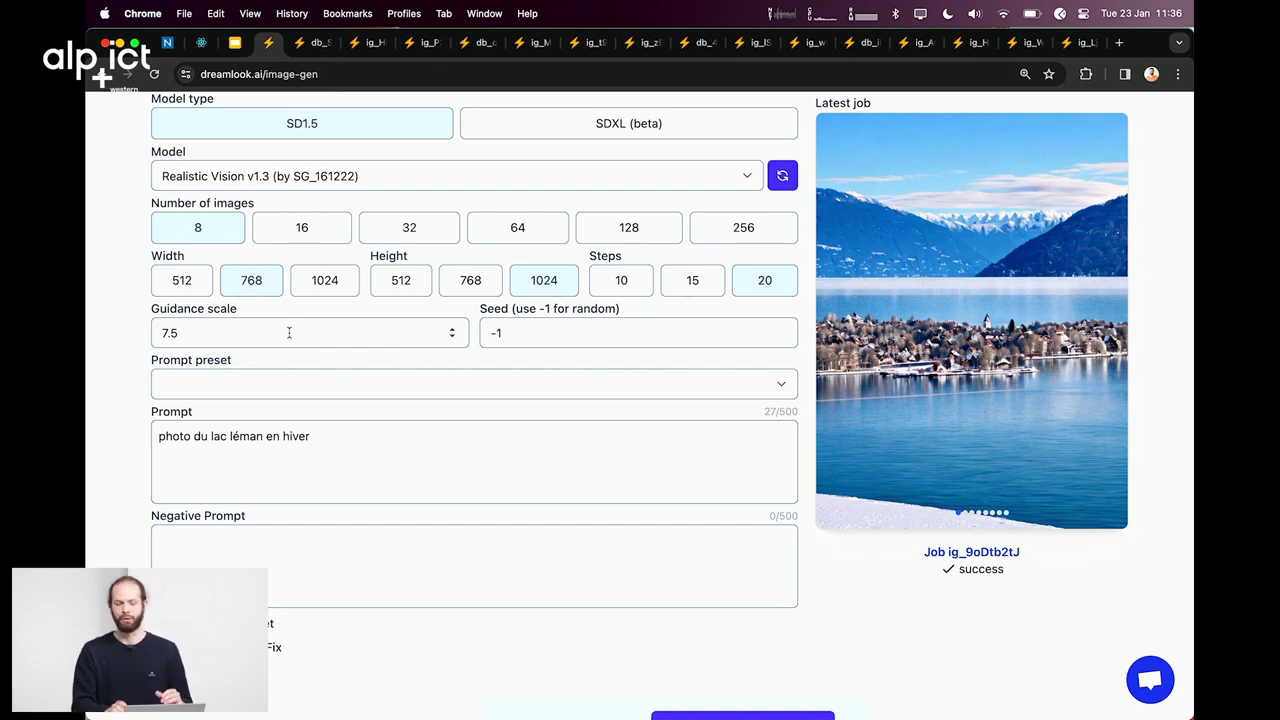
{"action": "left_click", "coordinate": [577, 336]}
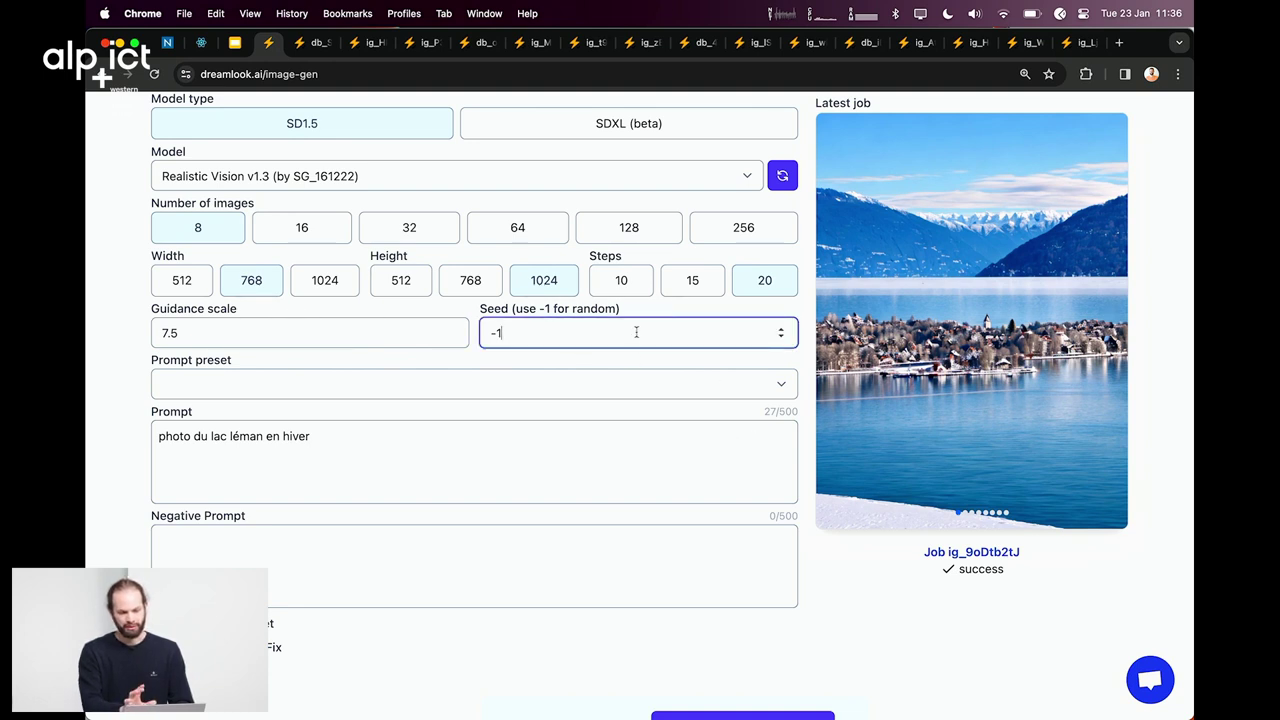
{"action": "left_click", "coordinate": [841, 600]}
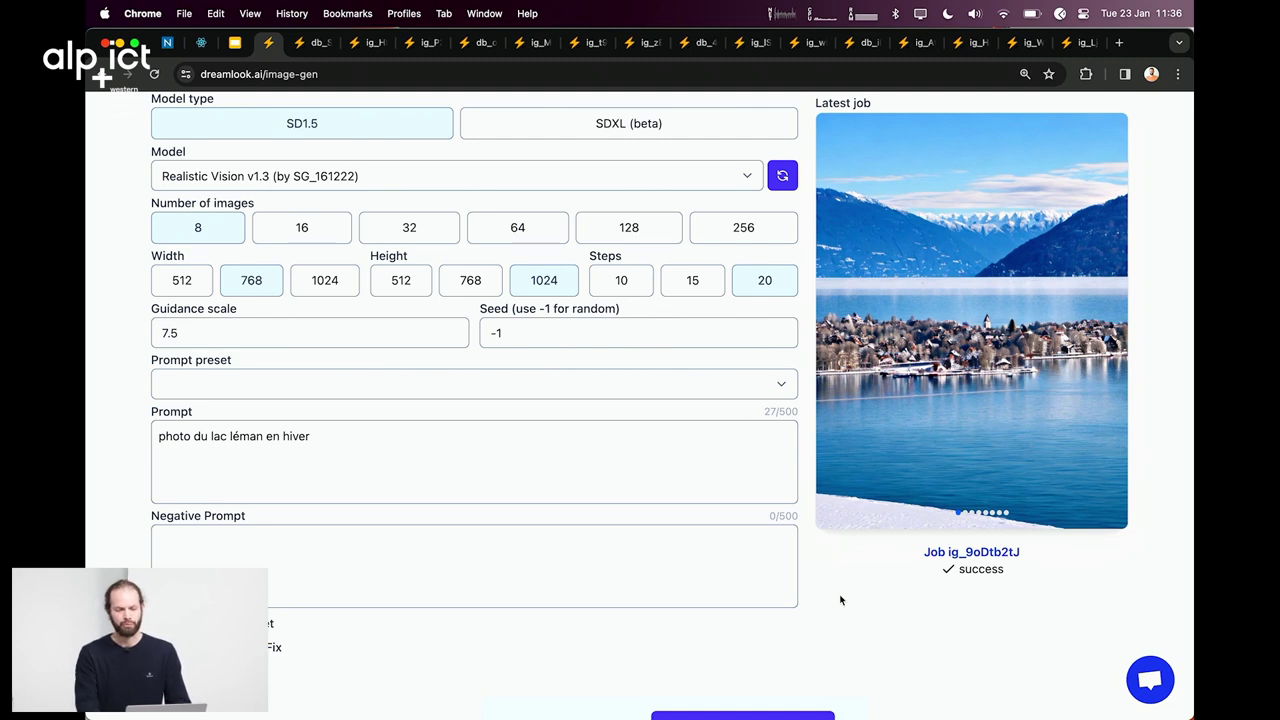
Step: Browse through the generated winter lake images of the latest job
{"action": "scroll", "coordinate": [841, 600], "scroll_direction": "up", "scroll_amount": 1}
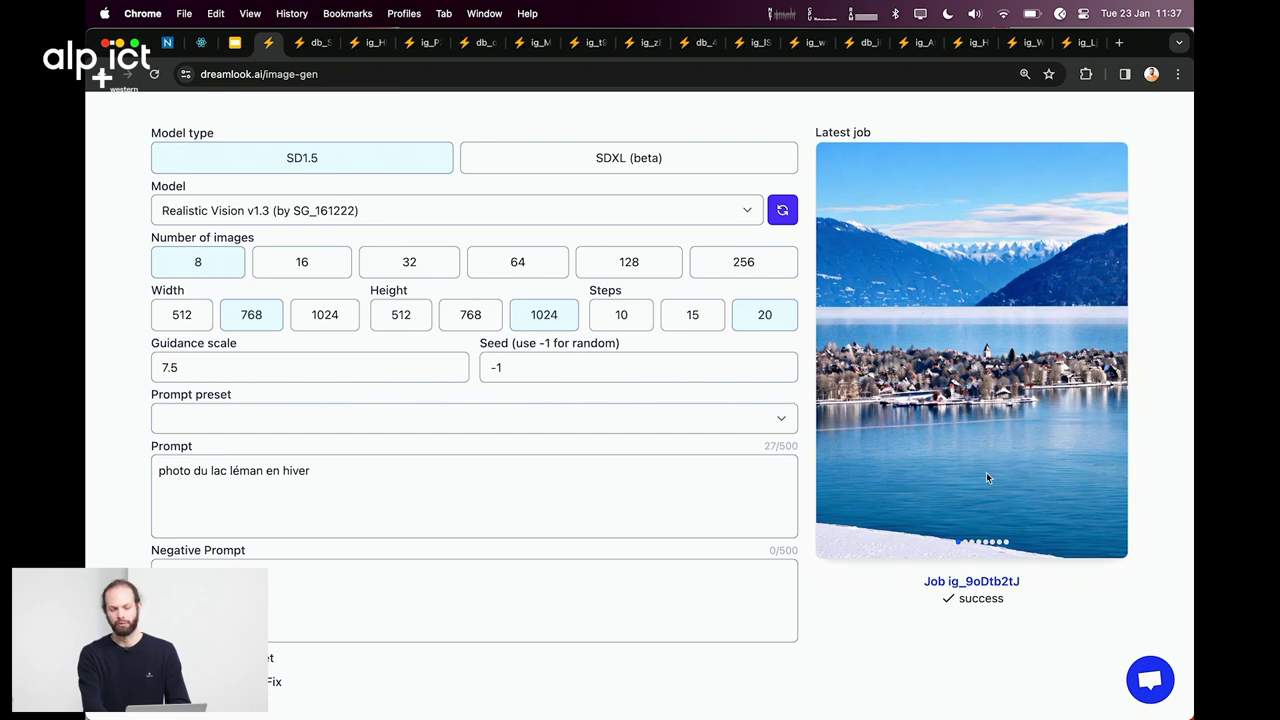
{"action": "left_click", "coordinate": [1065, 415]}
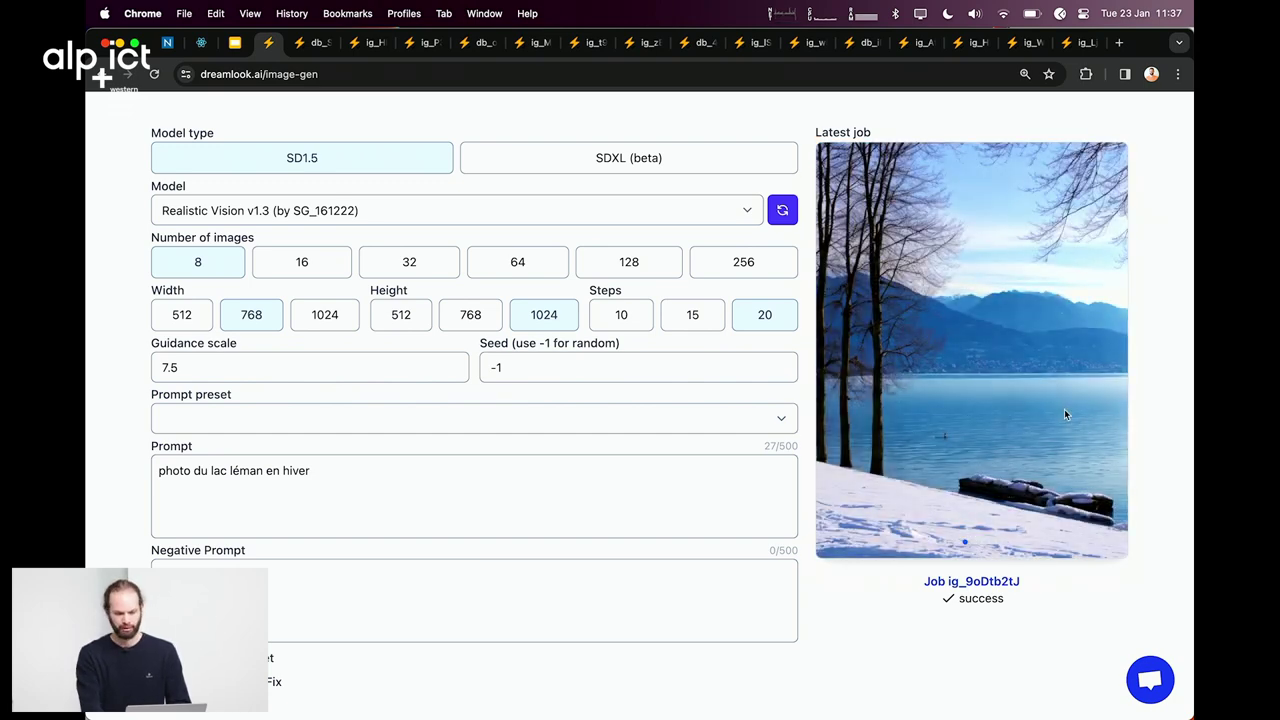
{"action": "left_click", "coordinate": [1064, 413]}
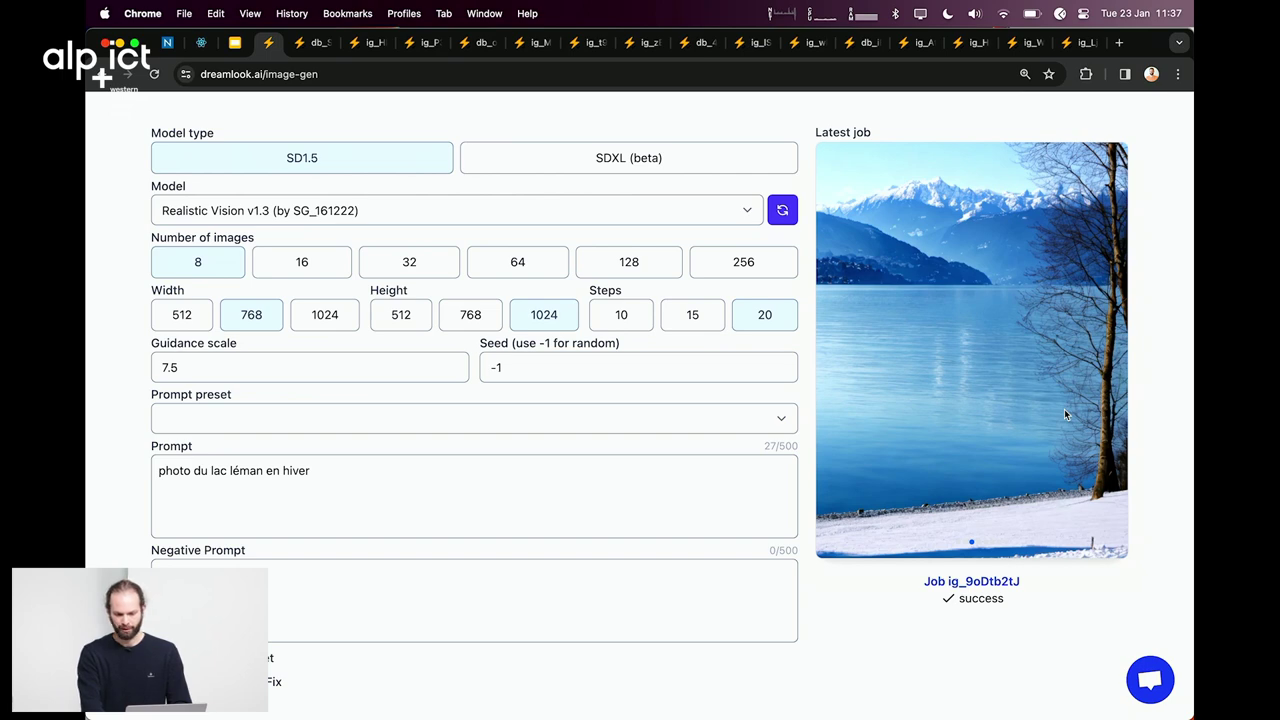
{"action": "left_click", "coordinate": [1064, 413]}
{"action": "left_click", "coordinate": [1064, 413]}
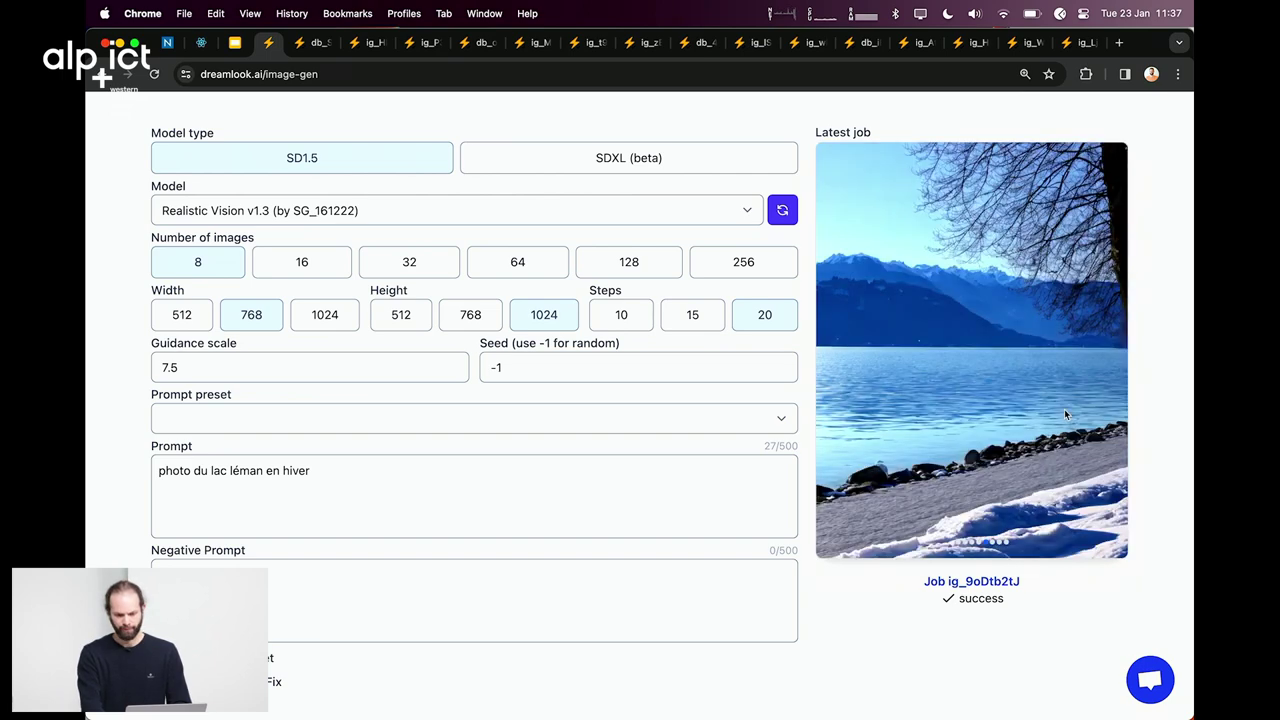
{"action": "left_click", "coordinate": [1064, 413]}
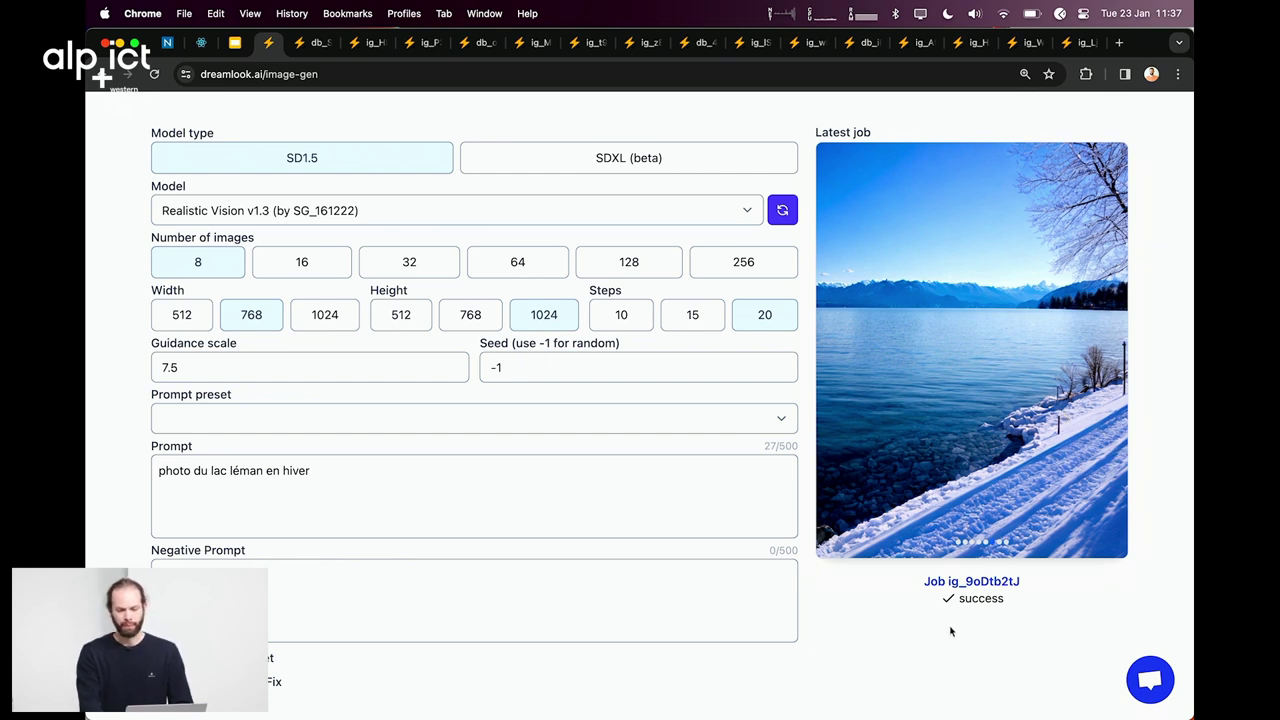
Step: Append ", enneigé" to the end of the prompt
{"action": "left_click", "coordinate": [755, 509]}
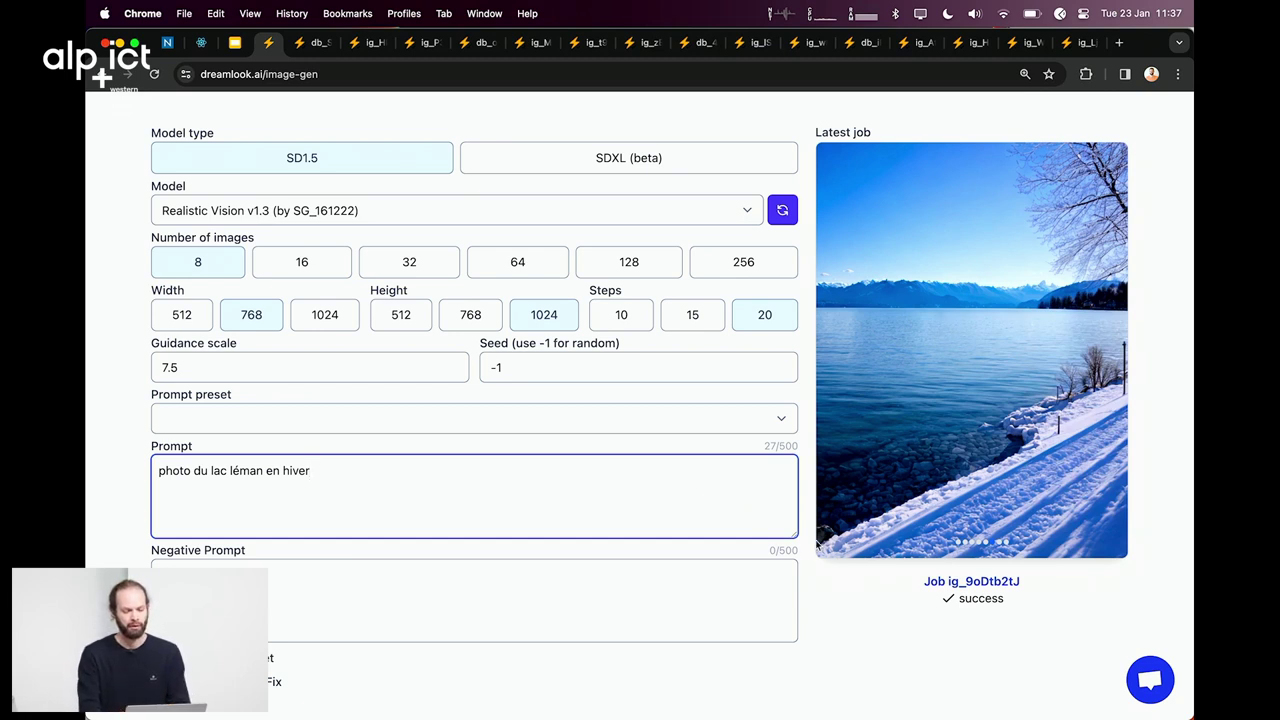
{"action": "type", "text": ", "}
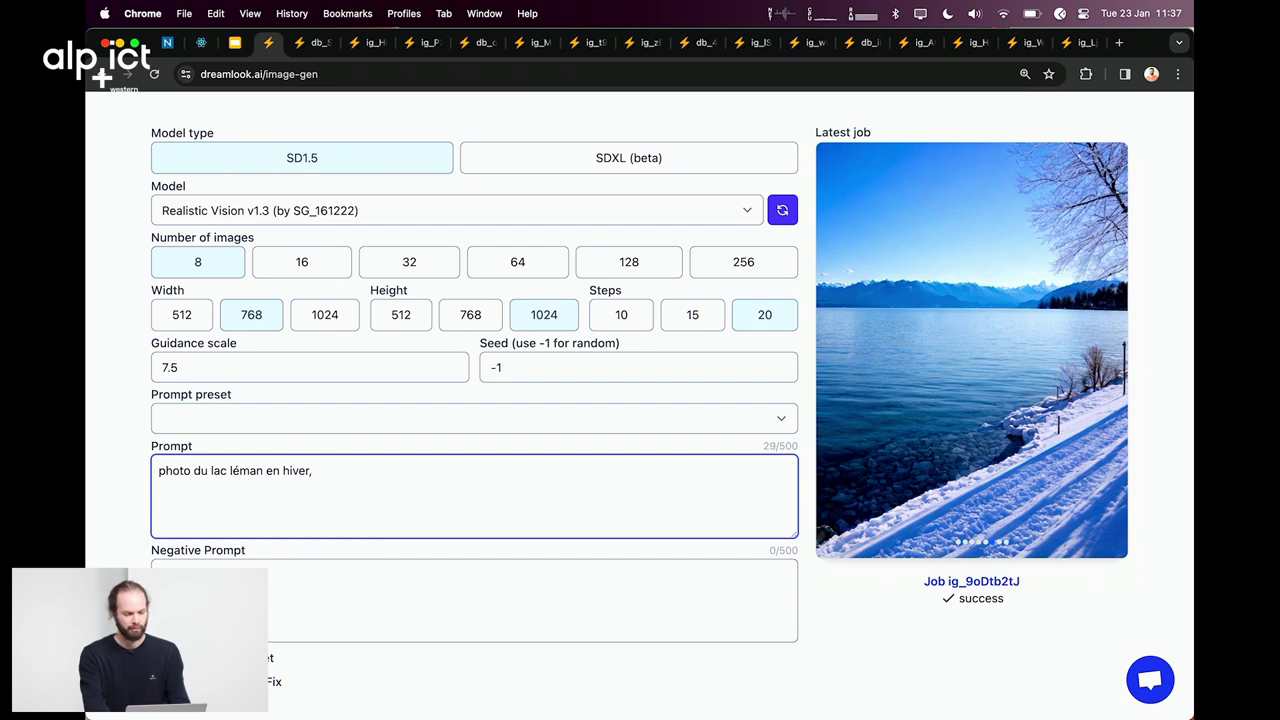
{"action": "type", "text": "ennaigé"}
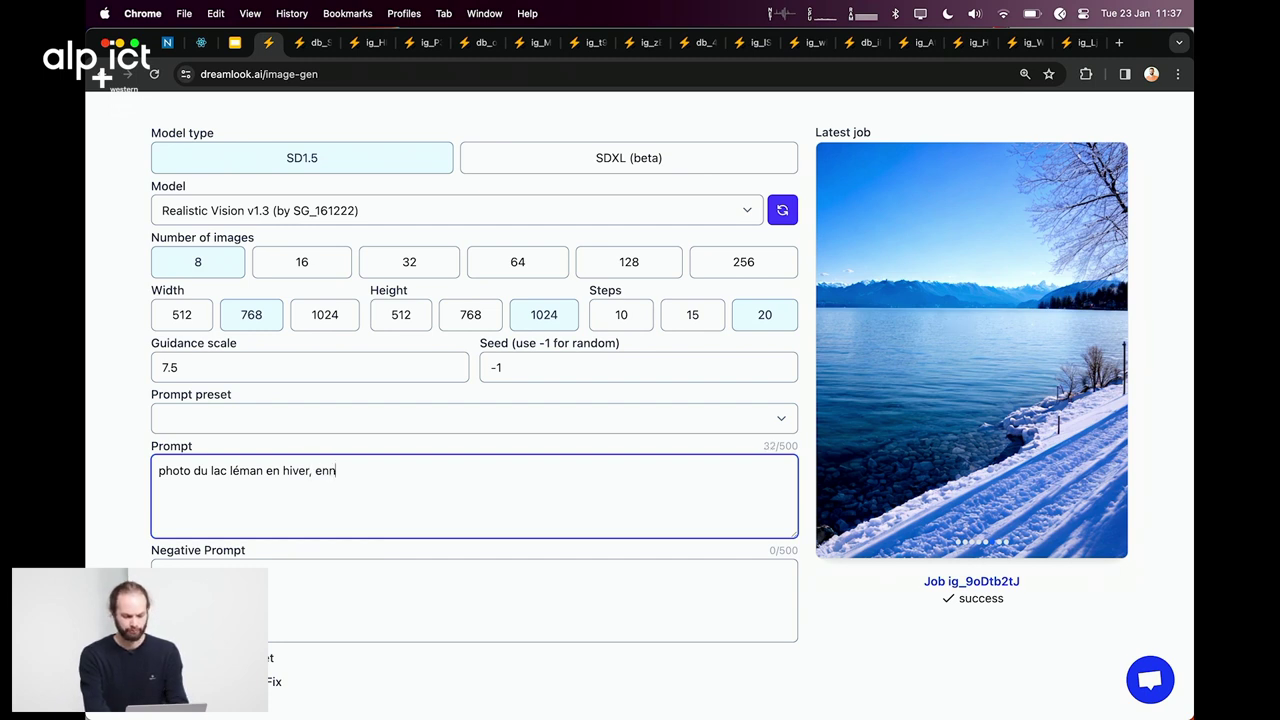
{"action": "left_click", "coordinate": [340, 470]}
{"action": "key", "text": "BackSpace"}
{"action": "type", "text": "eigé"}
{"action": "scroll", "coordinate": [953, 543], "scroll_direction": "down", "scroll_amount": 1}
{"action": "scroll", "coordinate": [953, 543], "scroll_direction": "down", "scroll_amount": 2}
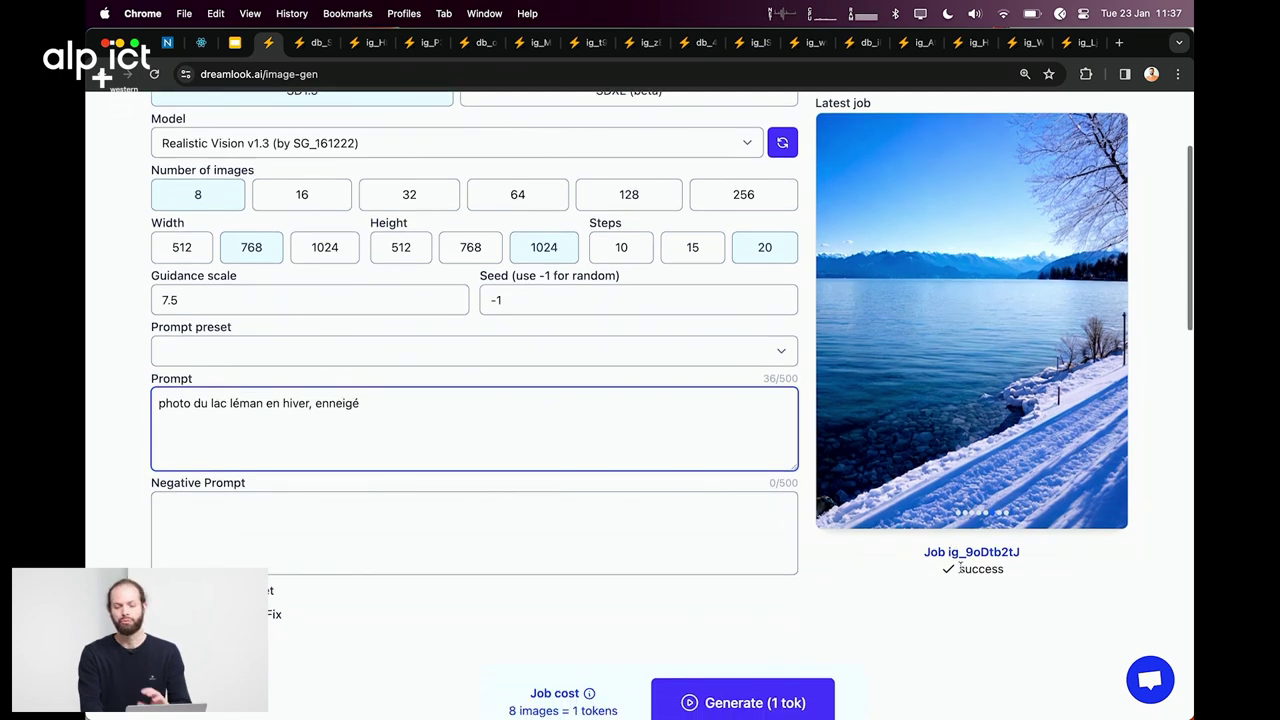
{"action": "scroll", "coordinate": [950, 520], "scroll_direction": "up", "scroll_amount": 2}
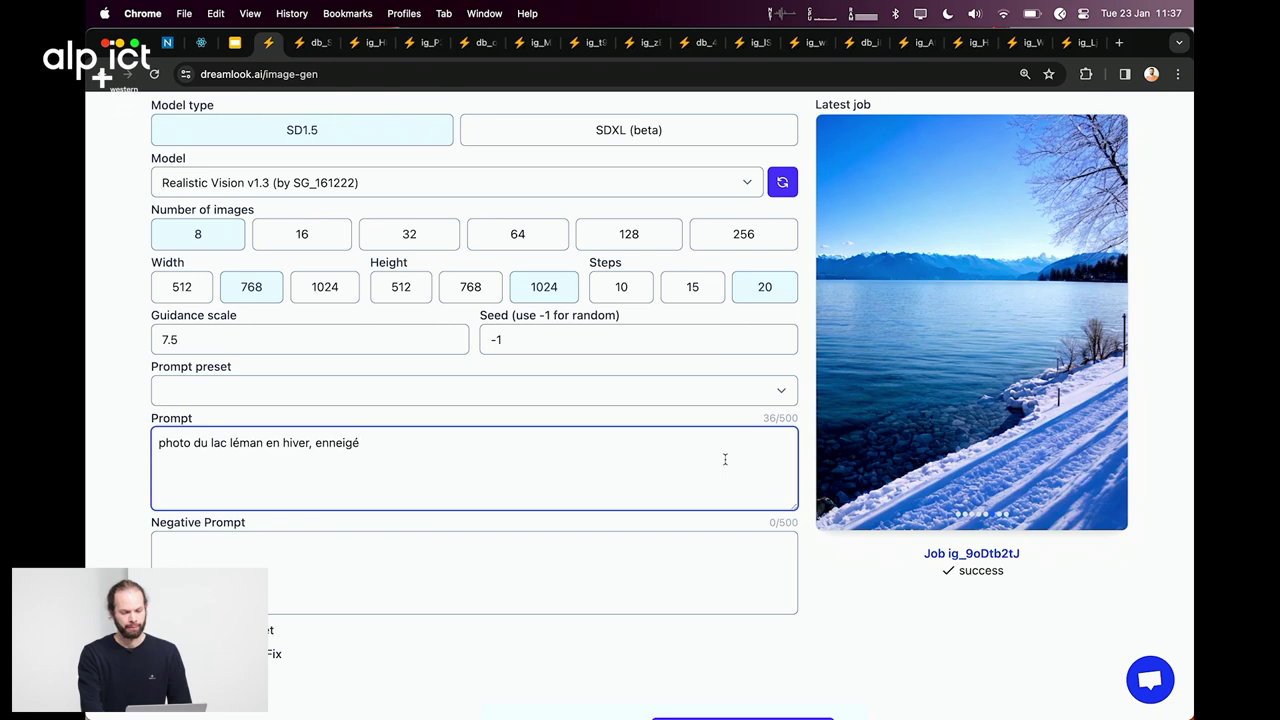
Step: Remove ", enneigé" from the prompt, leaving "photo du lac léman en hiver"
{"action": "left_click", "coordinate": [628, 566]}
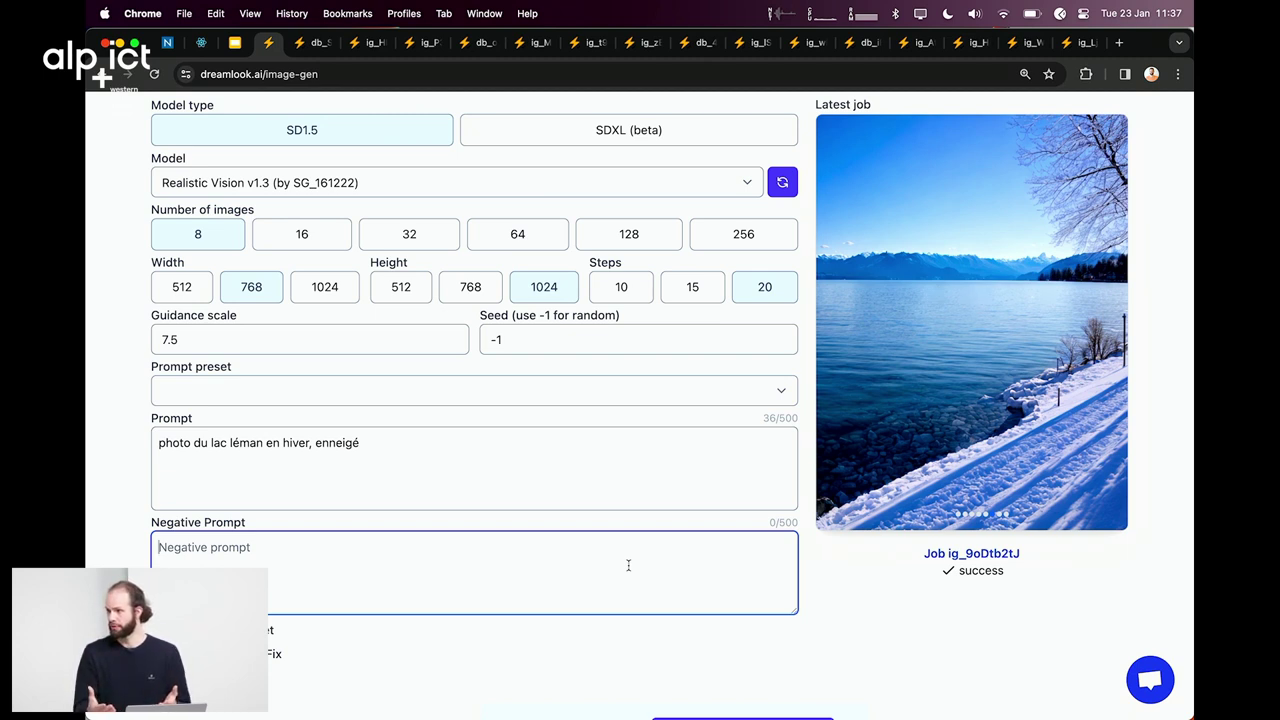
{"action": "left_click", "coordinate": [519, 436]}
{"action": "key", "text": "BackSpace"}
{"action": "key", "text": "BackSpace"}
{"action": "key", "text": "BackSpace"}
{"action": "key", "text": "BackSpace"}
{"action": "key", "text": "BackSpace"}
{"action": "key", "text": "BackSpace"}
{"action": "key", "text": "BackSpace"}
{"action": "key", "text": "BackSpace"}
{"action": "key", "text": "BackSpace"}
Step: Enter "neige" as the negative prompt and generate a new set of images
{"action": "left_click", "coordinate": [520, 551]}
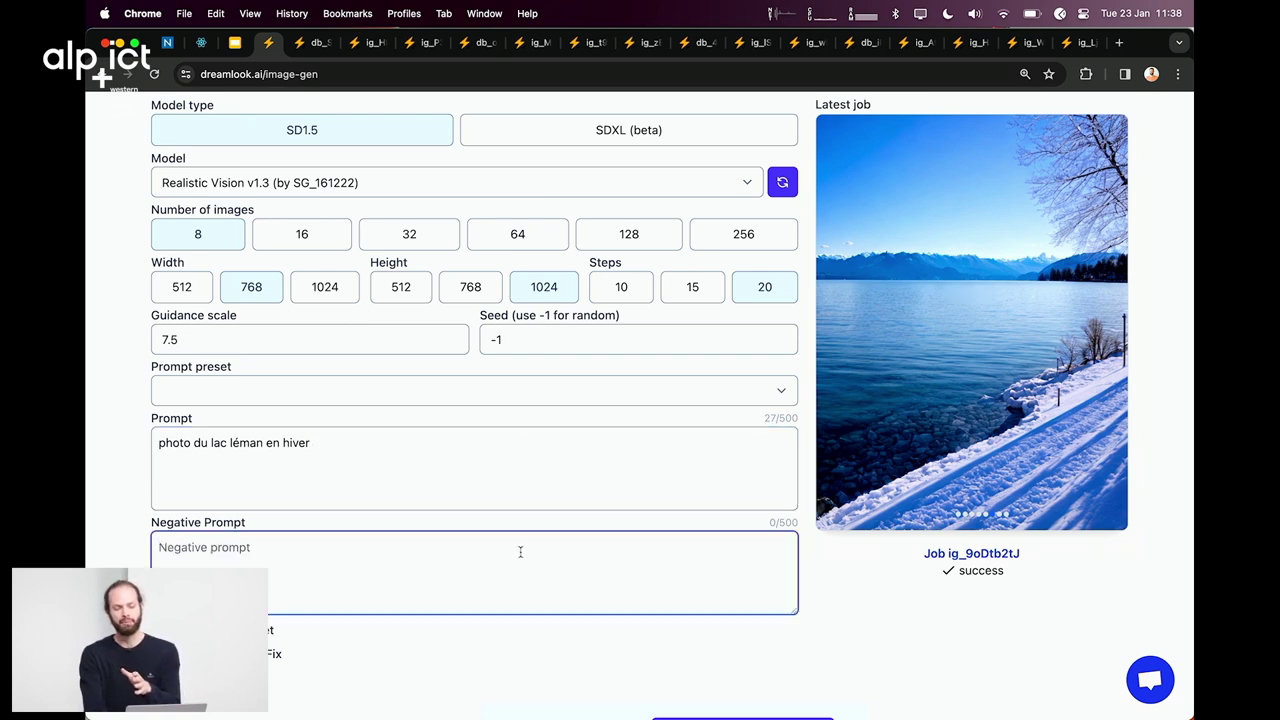
{"action": "type", "text": "ne"}
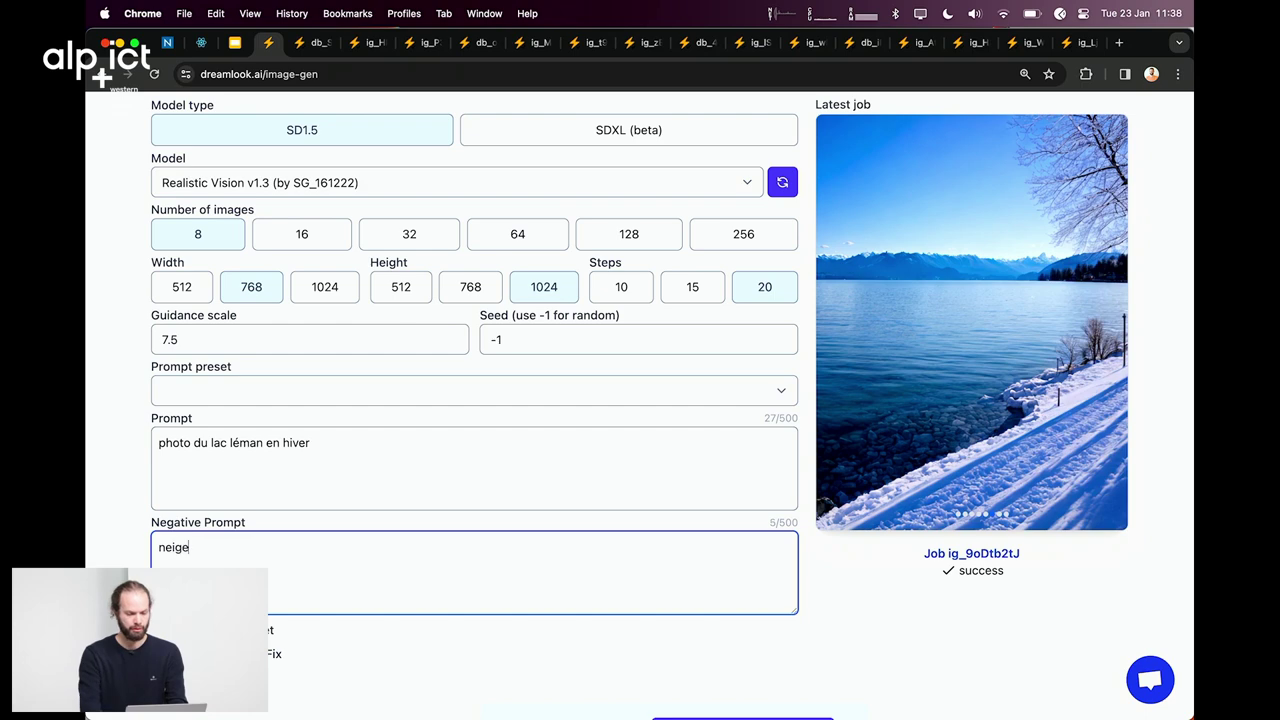
{"action": "type", "text": "ige"}
{"action": "scroll", "coordinate": [751, 680], "scroll_direction": "down", "scroll_amount": 2}
{"action": "left_click", "coordinate": [751, 665]}
{"action": "scroll", "coordinate": [953, 575], "scroll_direction": "up", "scroll_amount": 1}
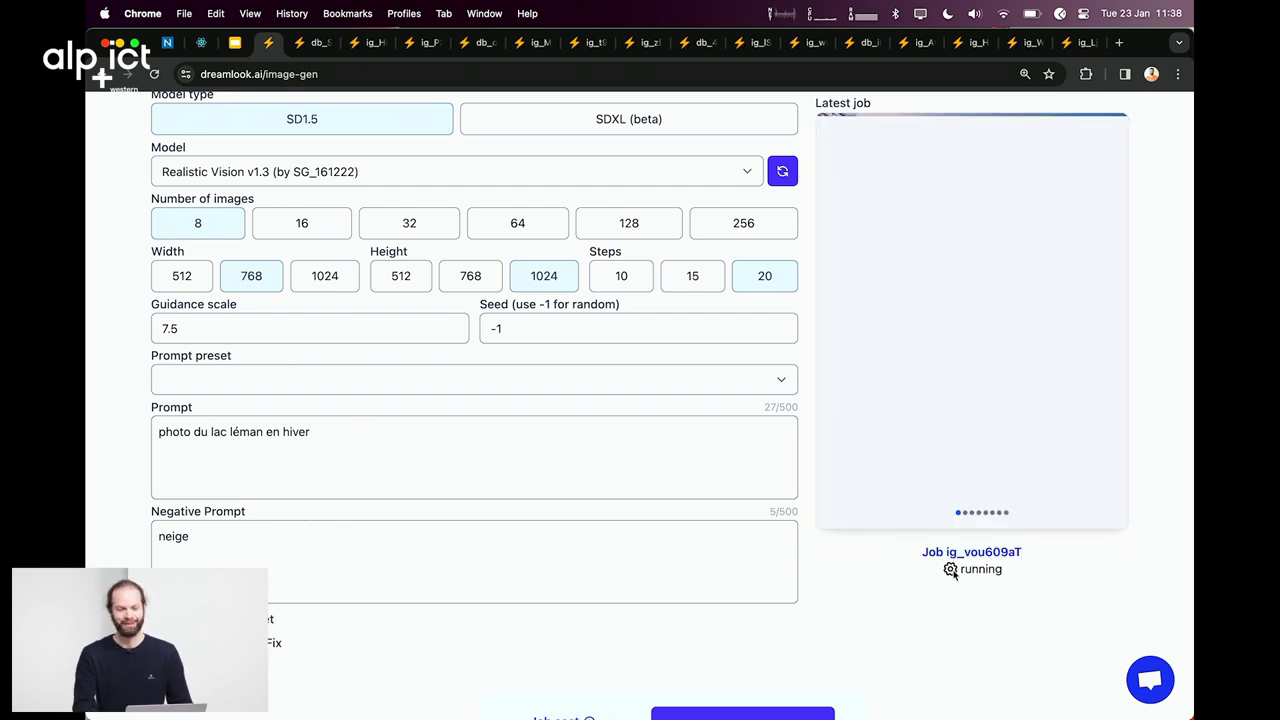
{"action": "scroll", "coordinate": [953, 572], "scroll_direction": "down", "scroll_amount": 1}
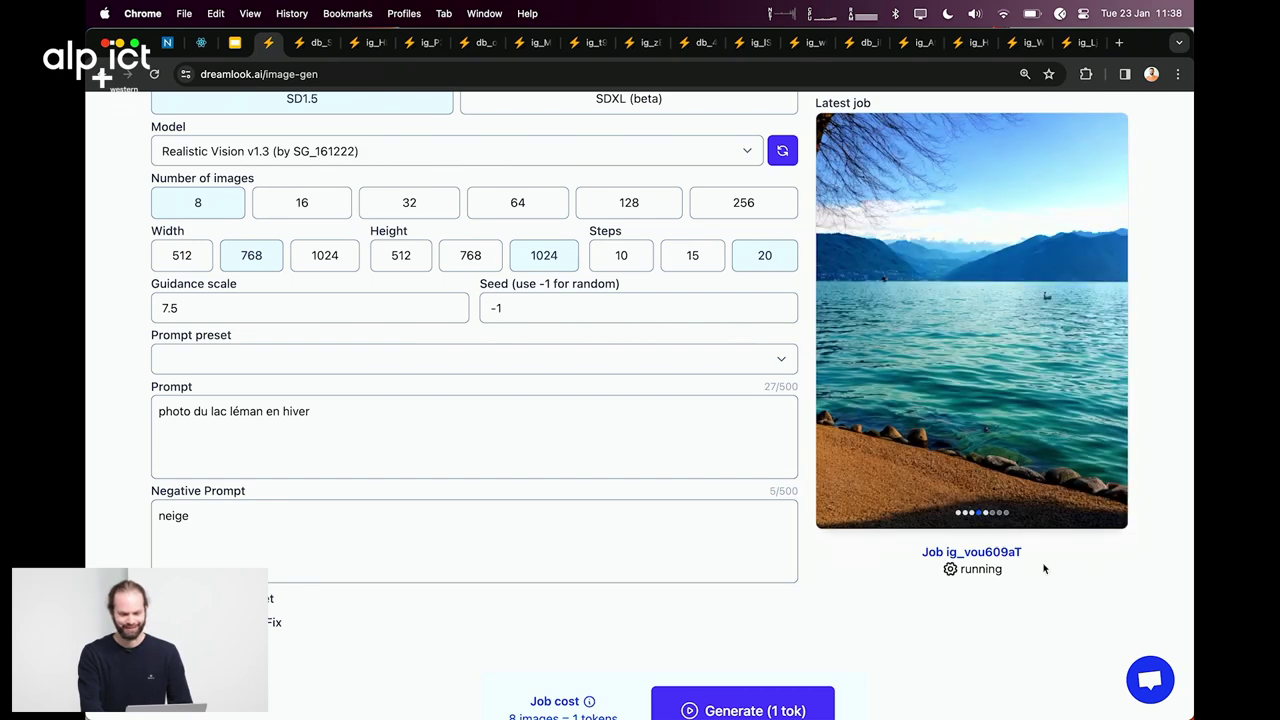
Step: Set the seed to 42 and generate a new set of images with the current prompt and negative prompt
{"action": "scroll", "coordinate": [1043, 568], "scroll_direction": "up", "scroll_amount": 2}
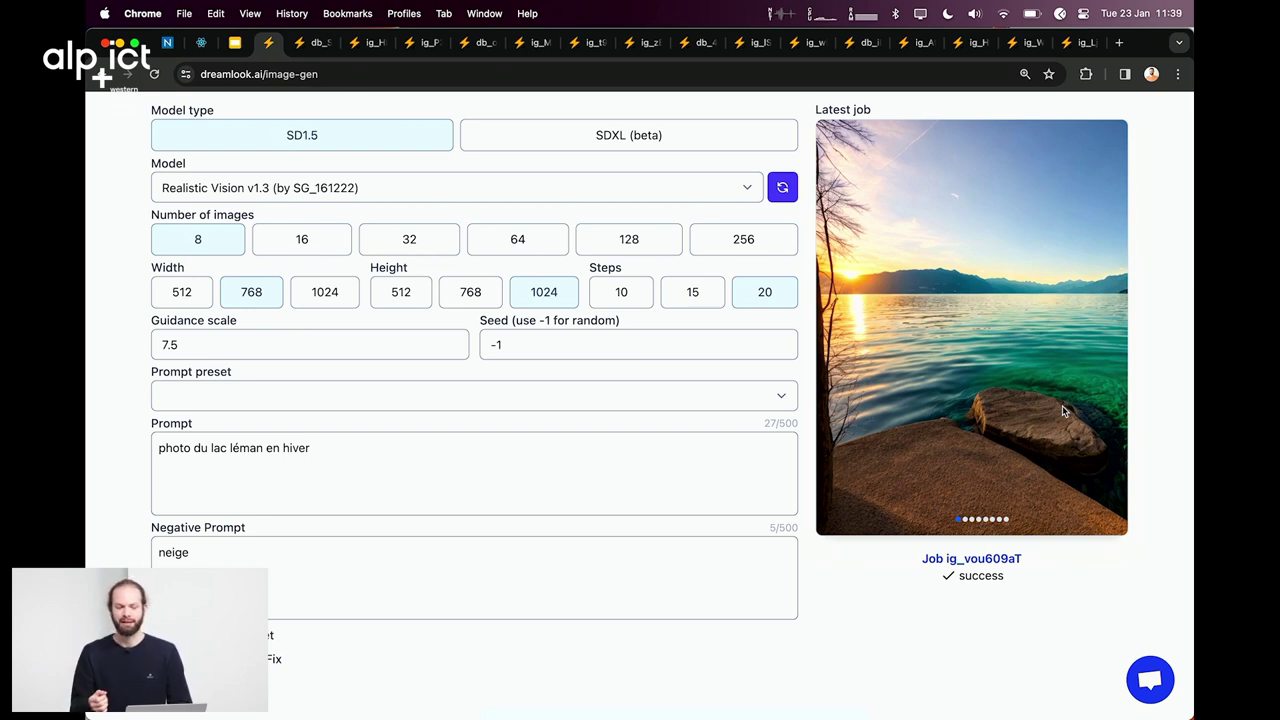
{"action": "left_click", "coordinate": [654, 346]}
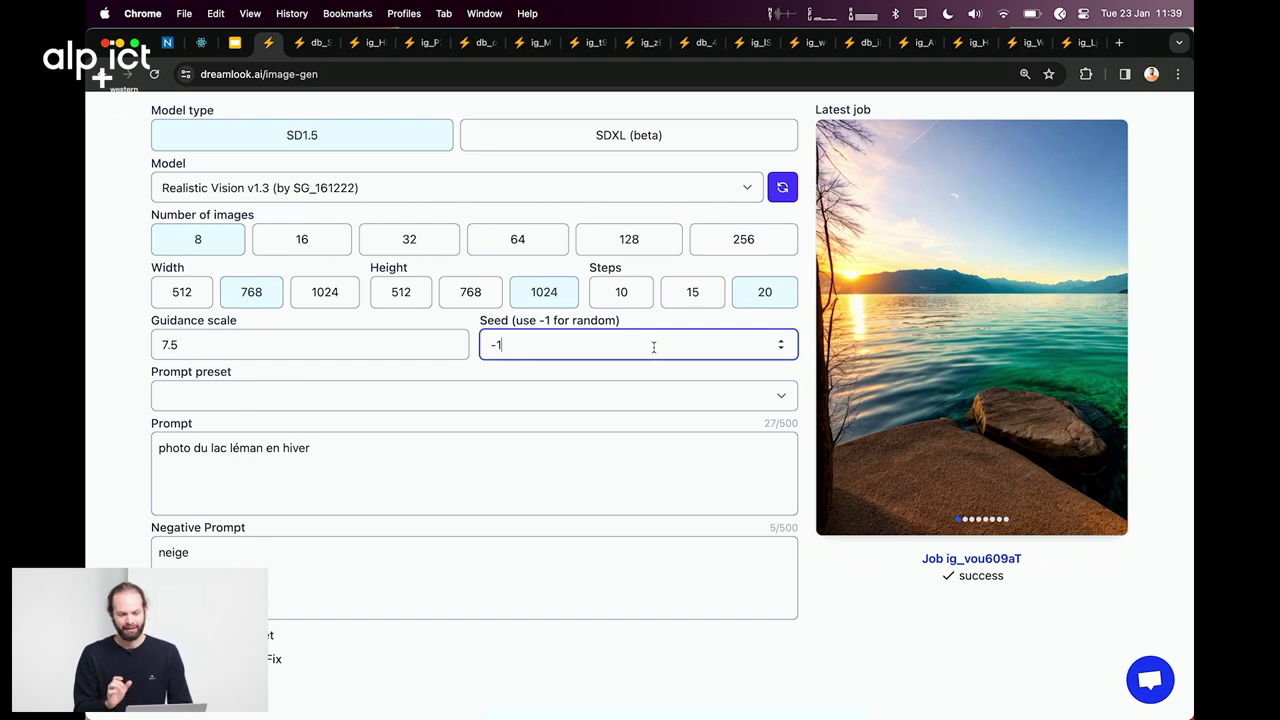
{"action": "key", "text": "BackSpace"}
{"action": "key", "text": "BackSpace"}
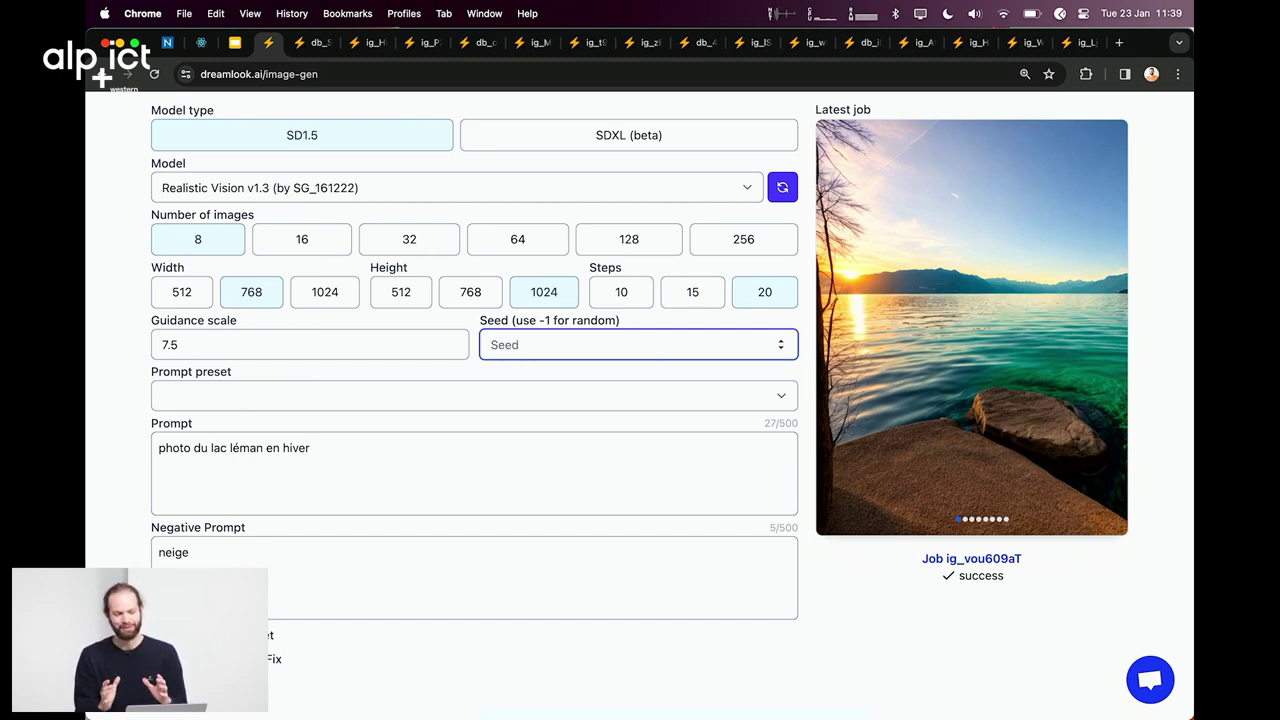
{"action": "type", "text": "42"}
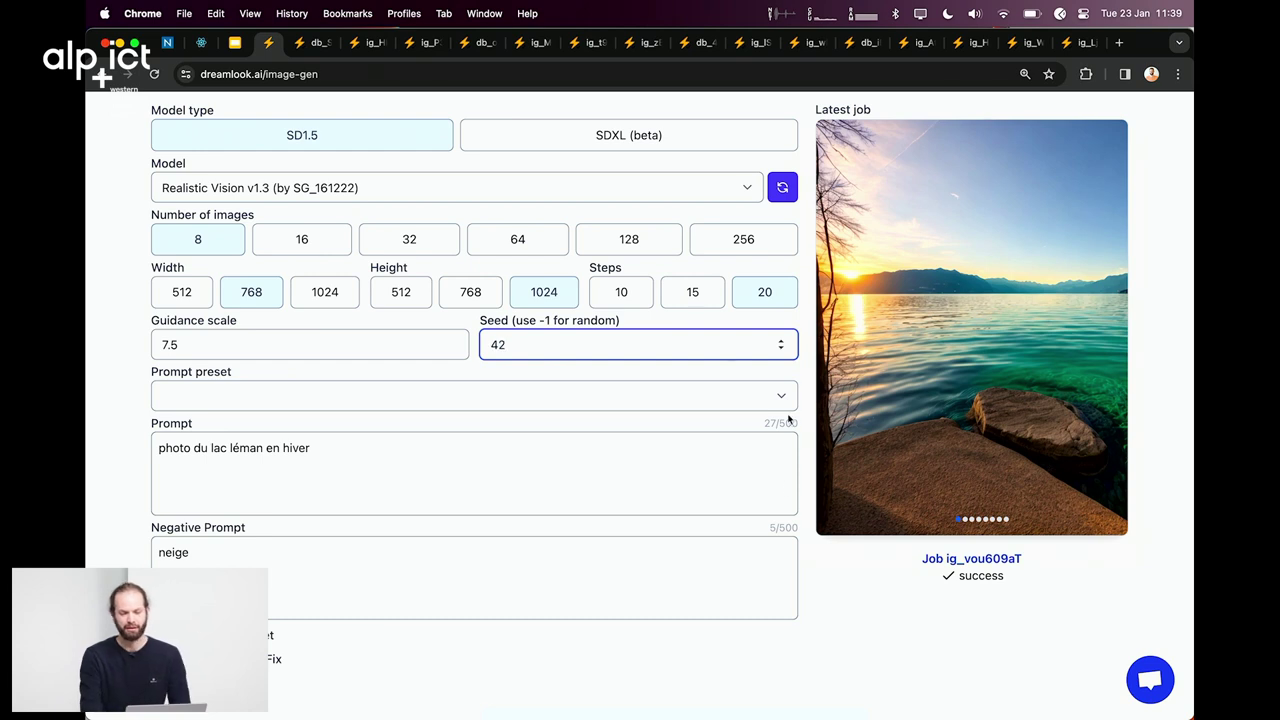
{"action": "scroll", "coordinate": [865, 608], "scroll_direction": "down", "scroll_amount": 2}
{"action": "left_click", "coordinate": [806, 648]}
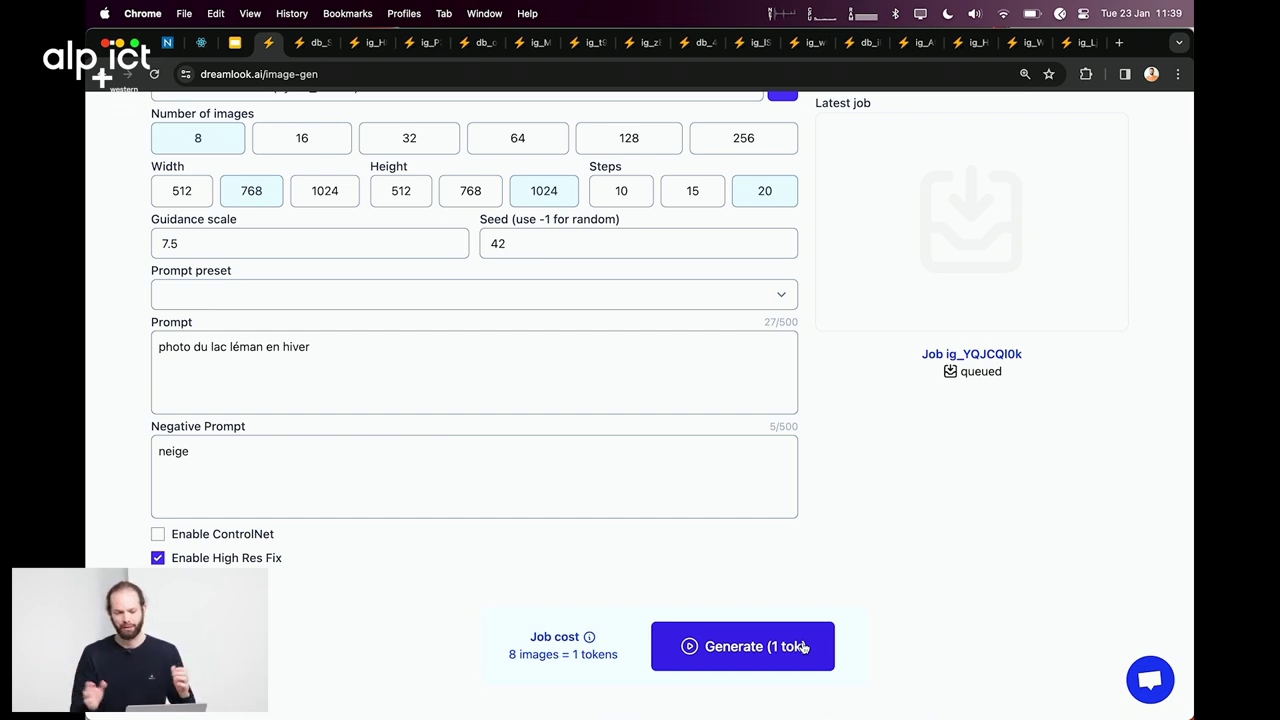
Step: Clear the negative prompt and generate the images again with the same seed
{"action": "scroll", "coordinate": [970, 560], "scroll_direction": "up", "scroll_amount": 1}
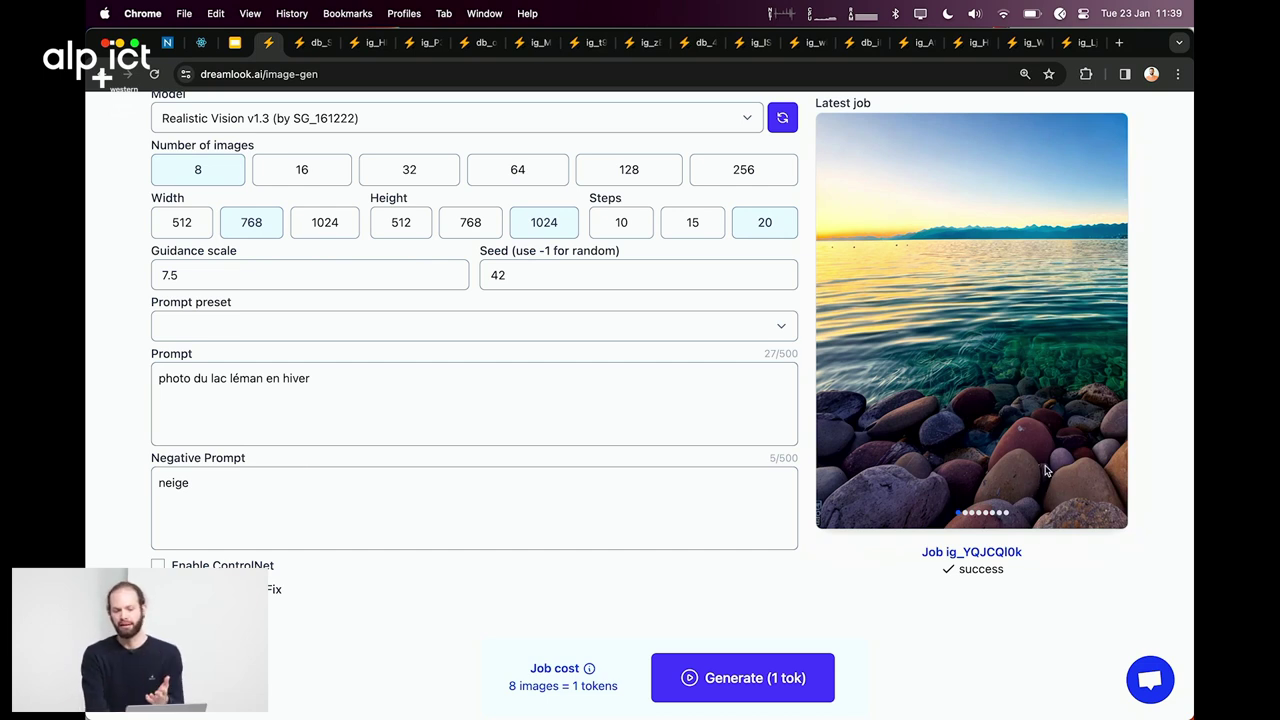
{"action": "left_click", "coordinate": [564, 497]}
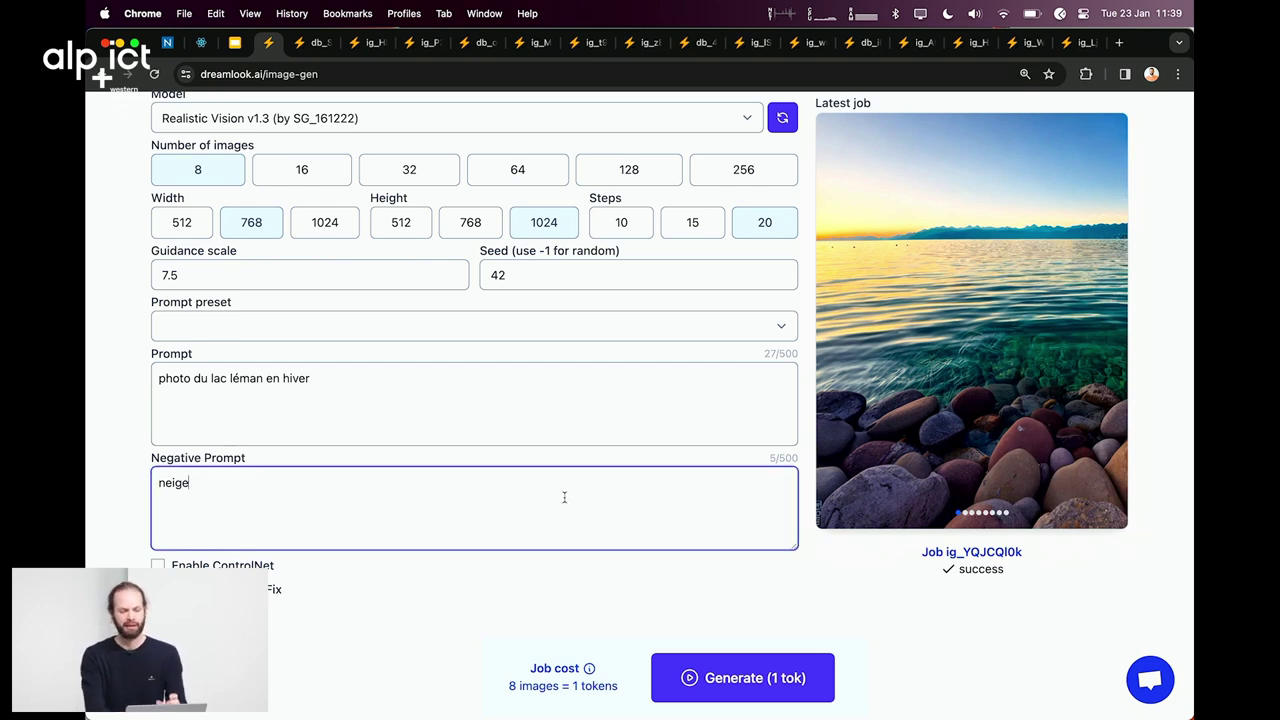
{"action": "key", "text": "super+a"}
{"action": "key", "text": "BackSpace"}
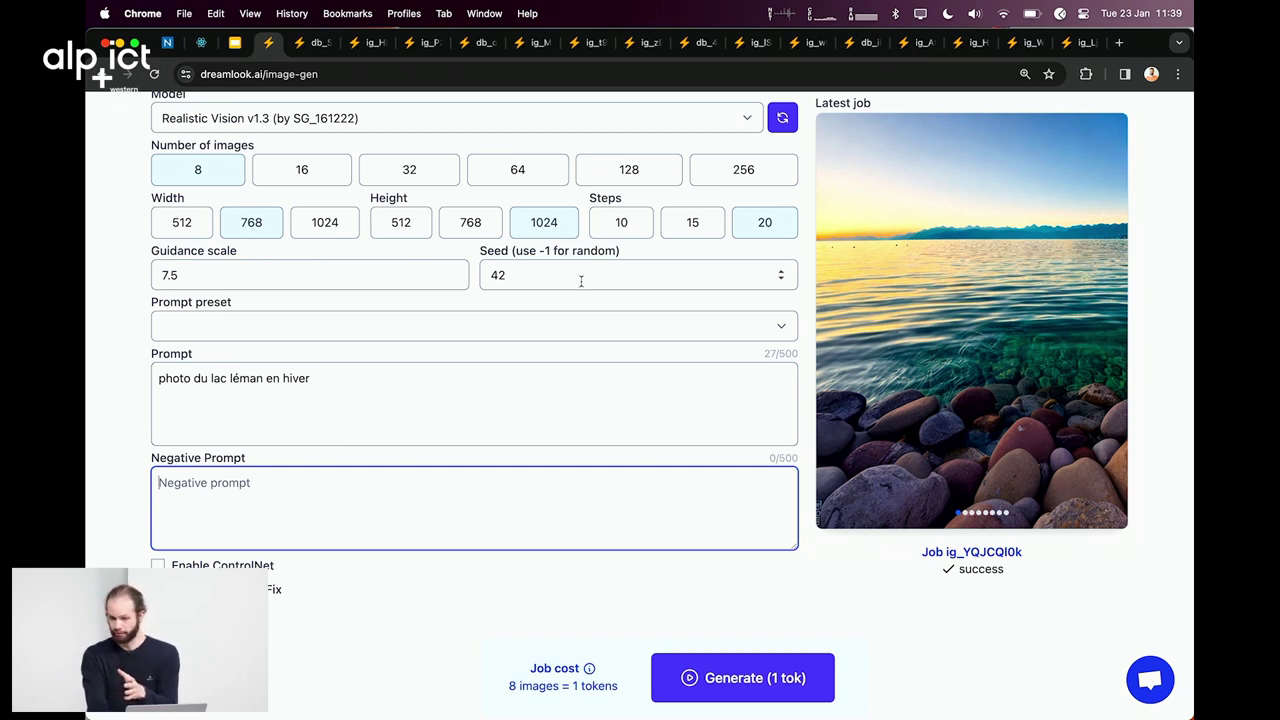
{"action": "left_click", "coordinate": [768, 668]}
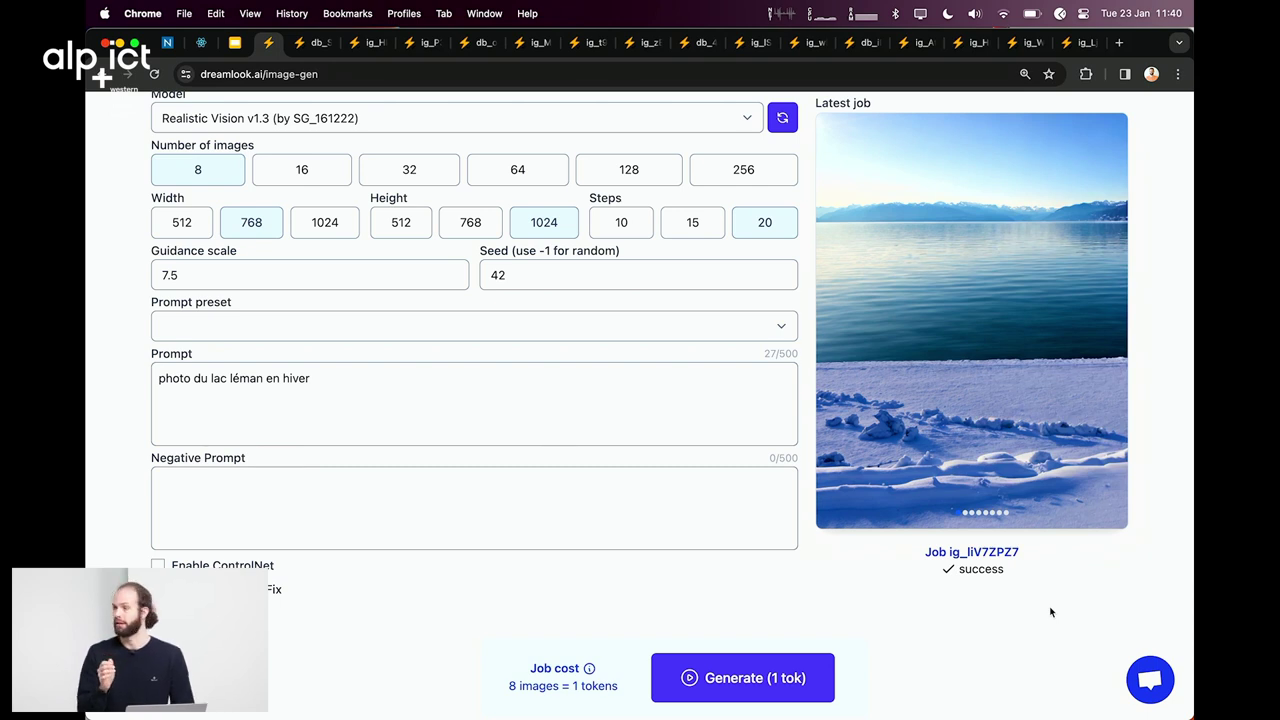
{"action": "scroll", "coordinate": [1050, 612], "scroll_direction": "up", "scroll_amount": 1}
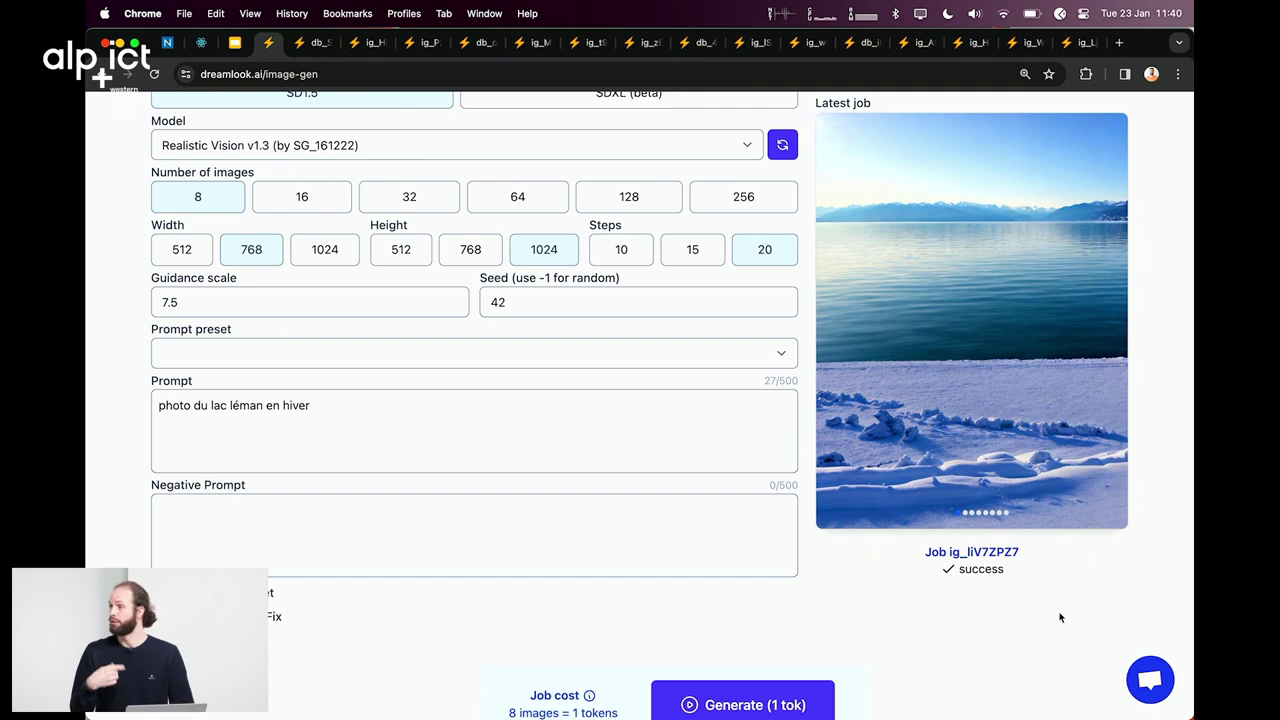
{"action": "scroll", "coordinate": [1060, 617], "scroll_direction": "up", "scroll_amount": 2}
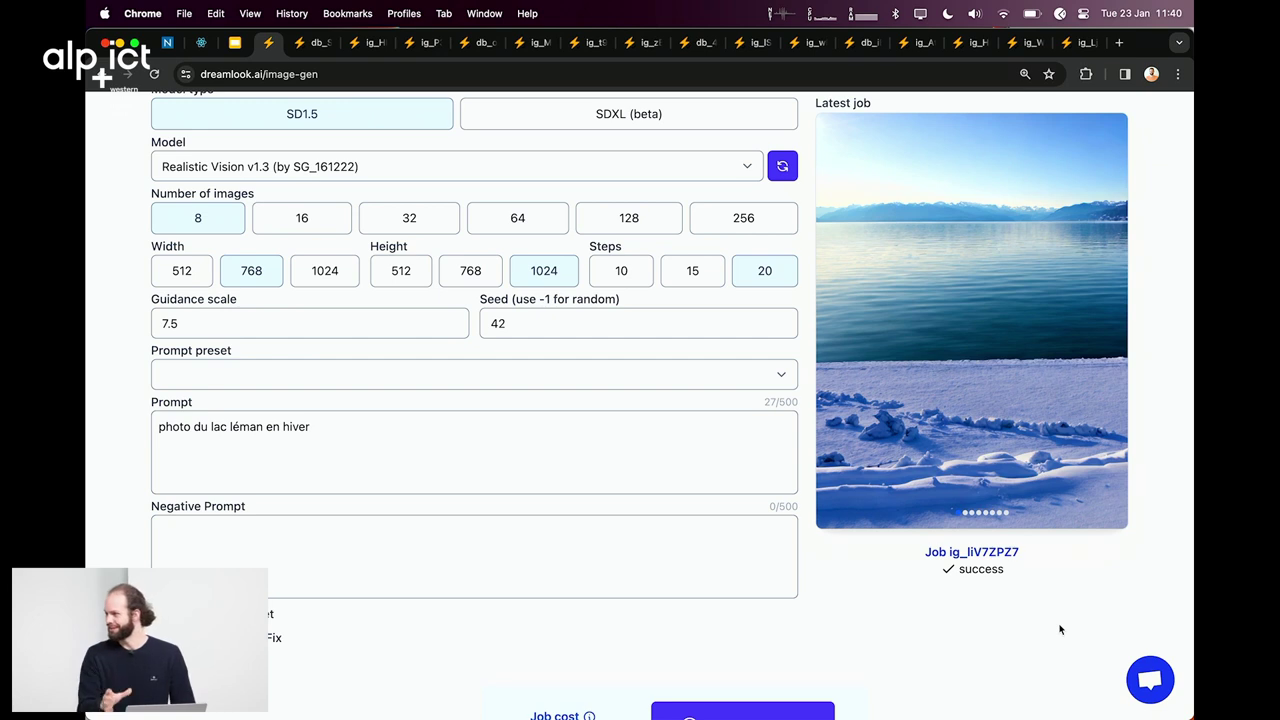
{"action": "scroll", "coordinate": [1060, 629], "scroll_direction": "down", "scroll_amount": 3}
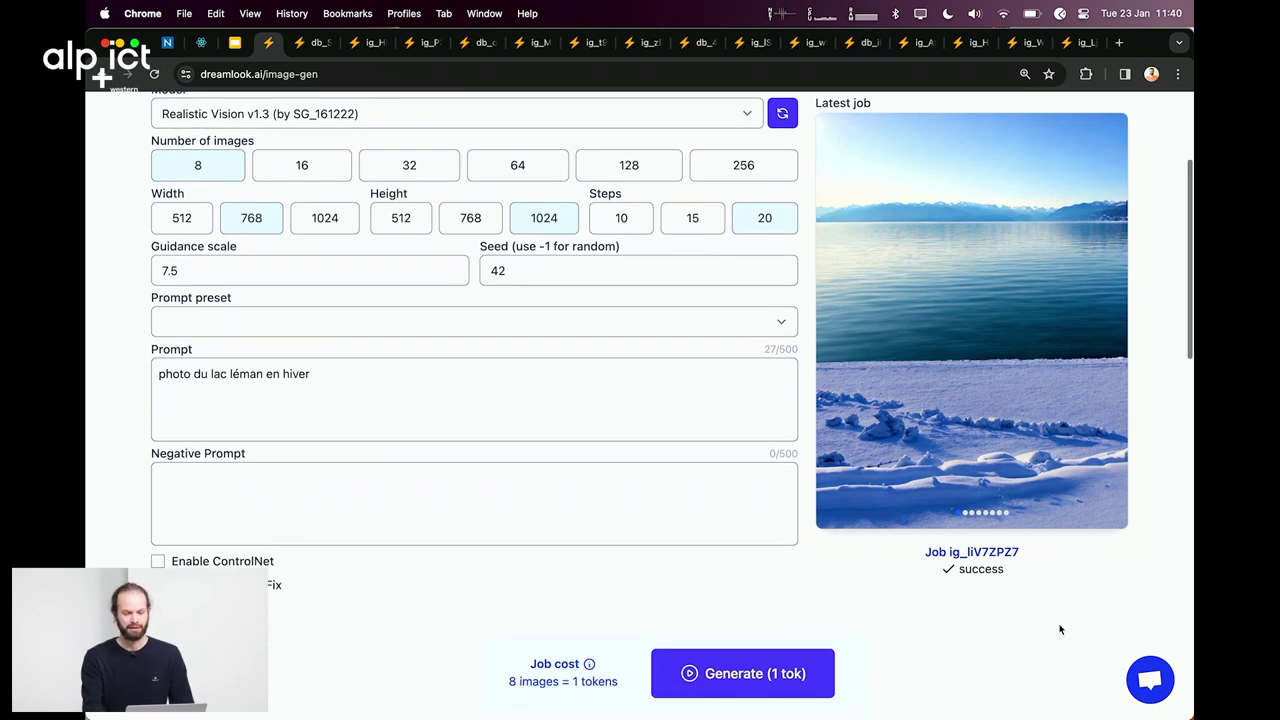
{"action": "left_click", "coordinate": [259, 560]}
{"action": "scroll", "coordinate": [141, 475], "scroll_direction": "down", "scroll_amount": 3}
{"action": "scroll", "coordinate": [141, 475], "scroll_direction": "down", "scroll_amount": 2}
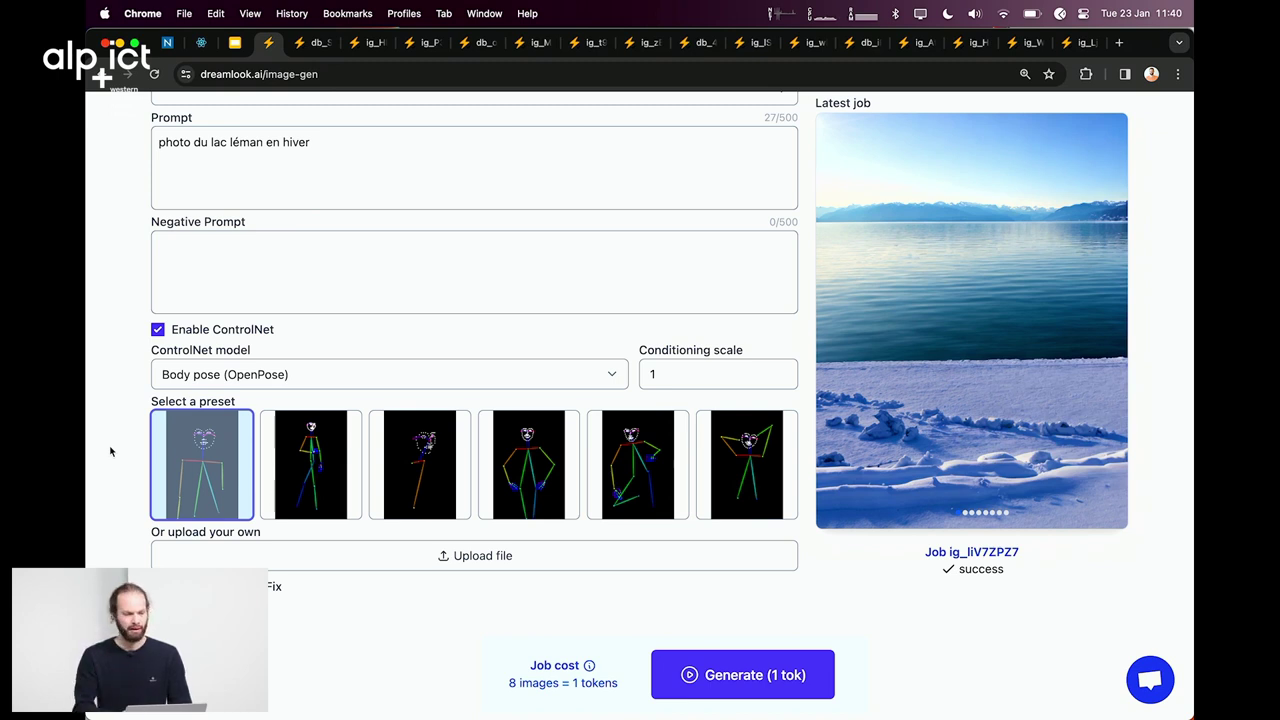
{"action": "scroll", "coordinate": [215, 448], "scroll_direction": "up", "scroll_amount": 2}
{"action": "left_click", "coordinate": [216, 390]}
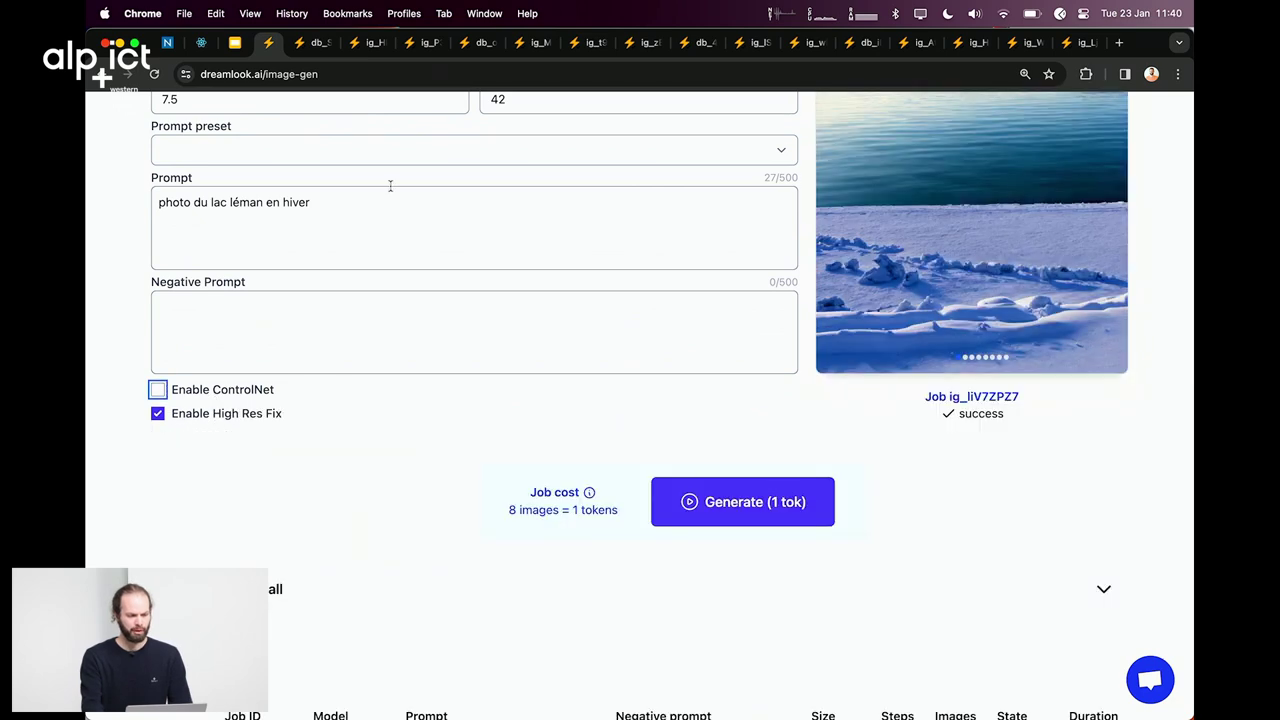
Step: Apply the Space Explorer prompt preset and try to generate images from it
{"action": "left_click", "coordinate": [381, 159]}
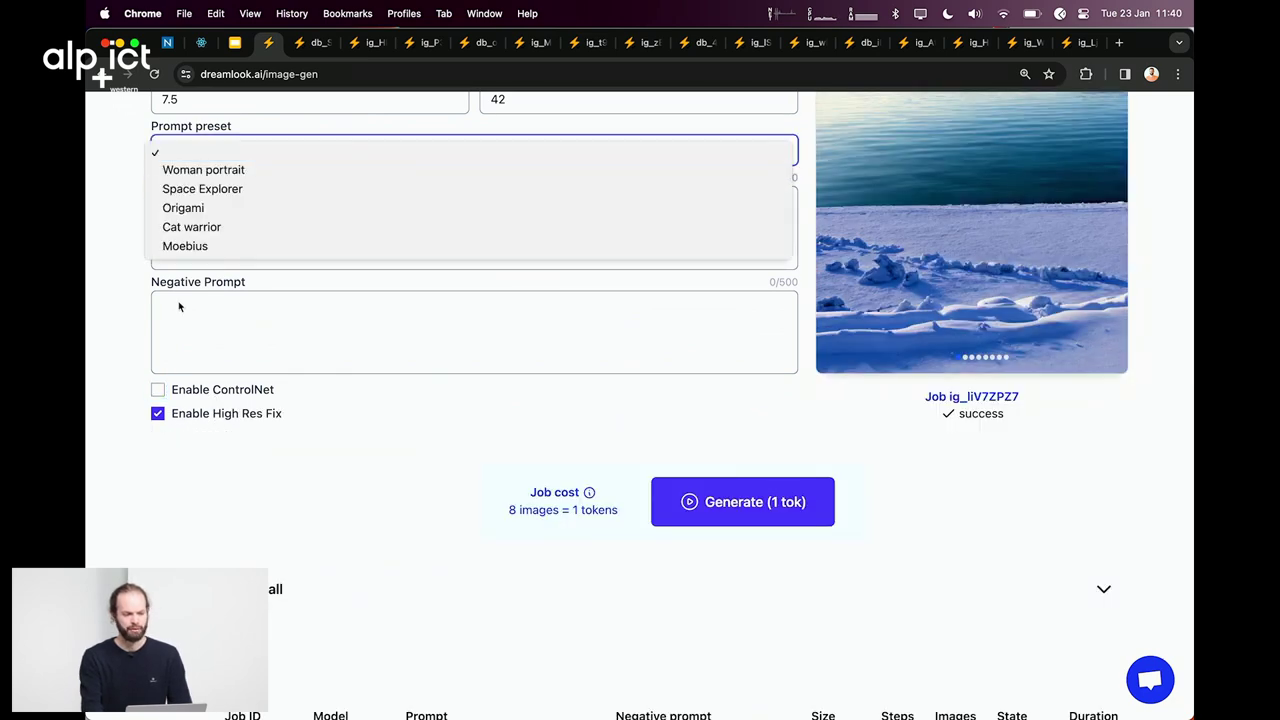
{"action": "left_click", "coordinate": [272, 192]}
{"action": "scroll", "coordinate": [639, 410], "scroll_direction": "up", "scroll_amount": 3}
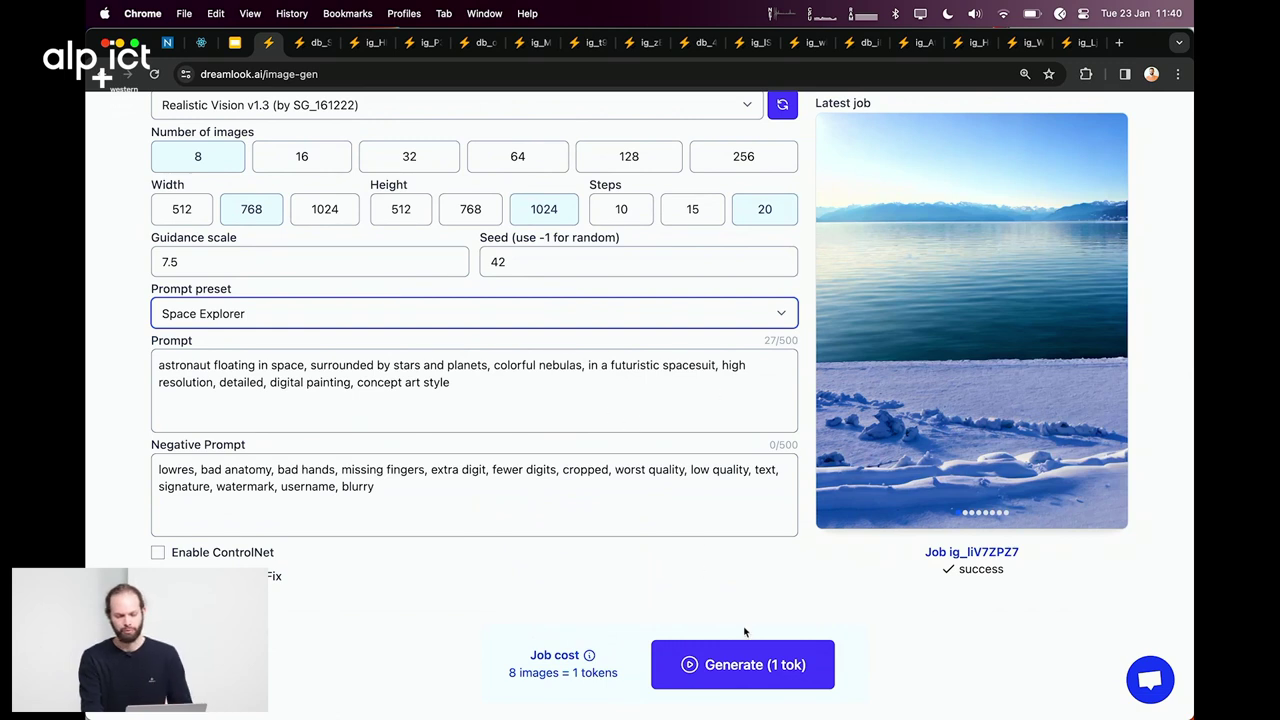
{"action": "left_click", "coordinate": [740, 656]}
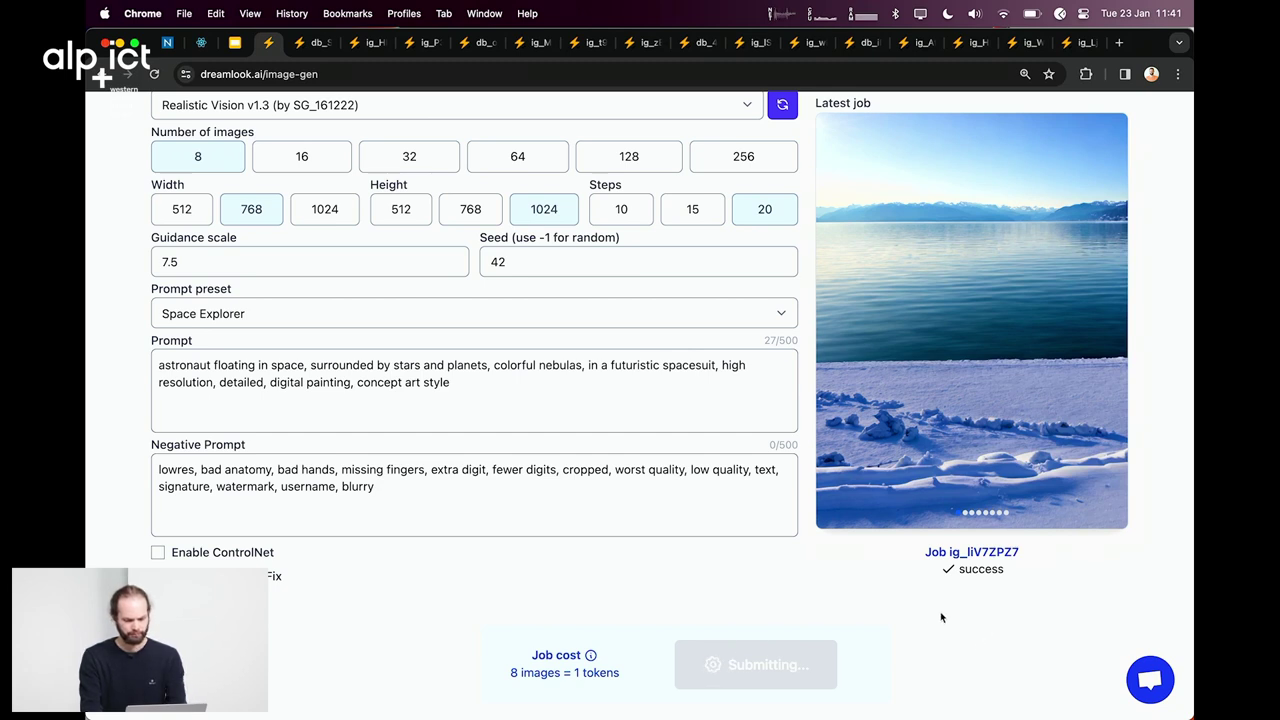
{"action": "left_click", "coordinate": [764, 186]}
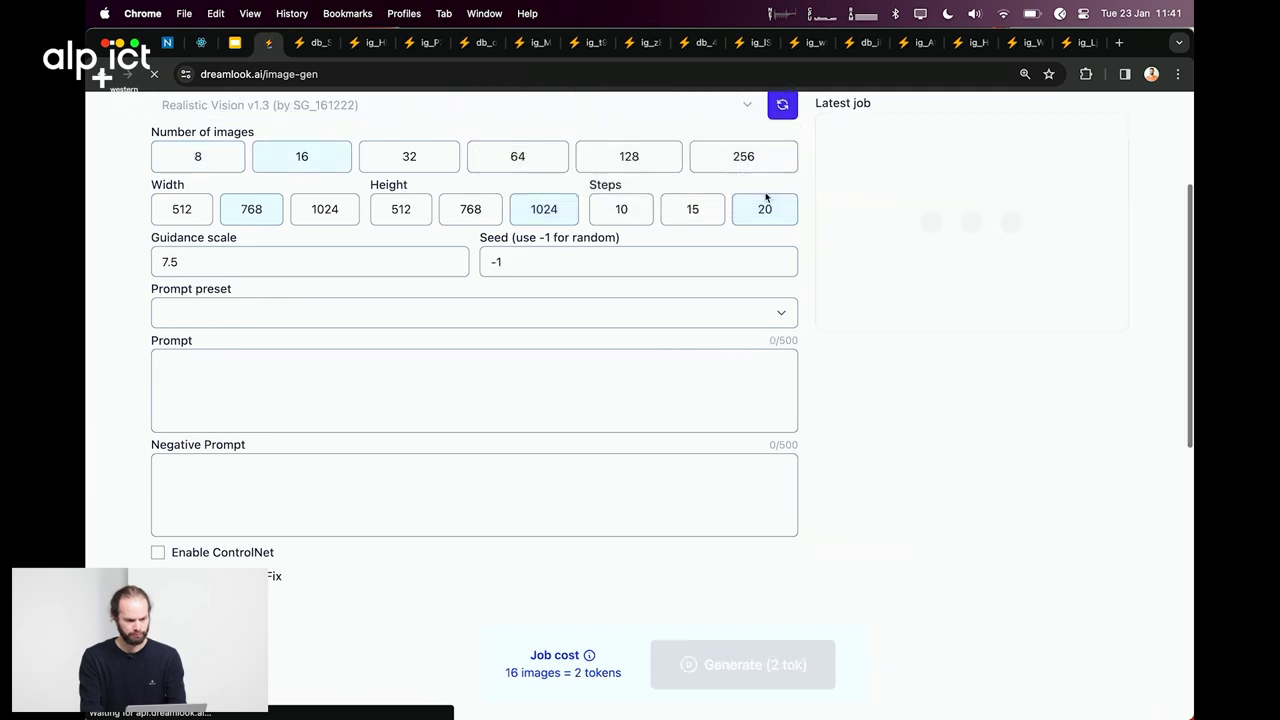
Step: Apply the Space Explorer prompt preset to the reloaded image generation form
{"action": "left_click", "coordinate": [288, 366]}
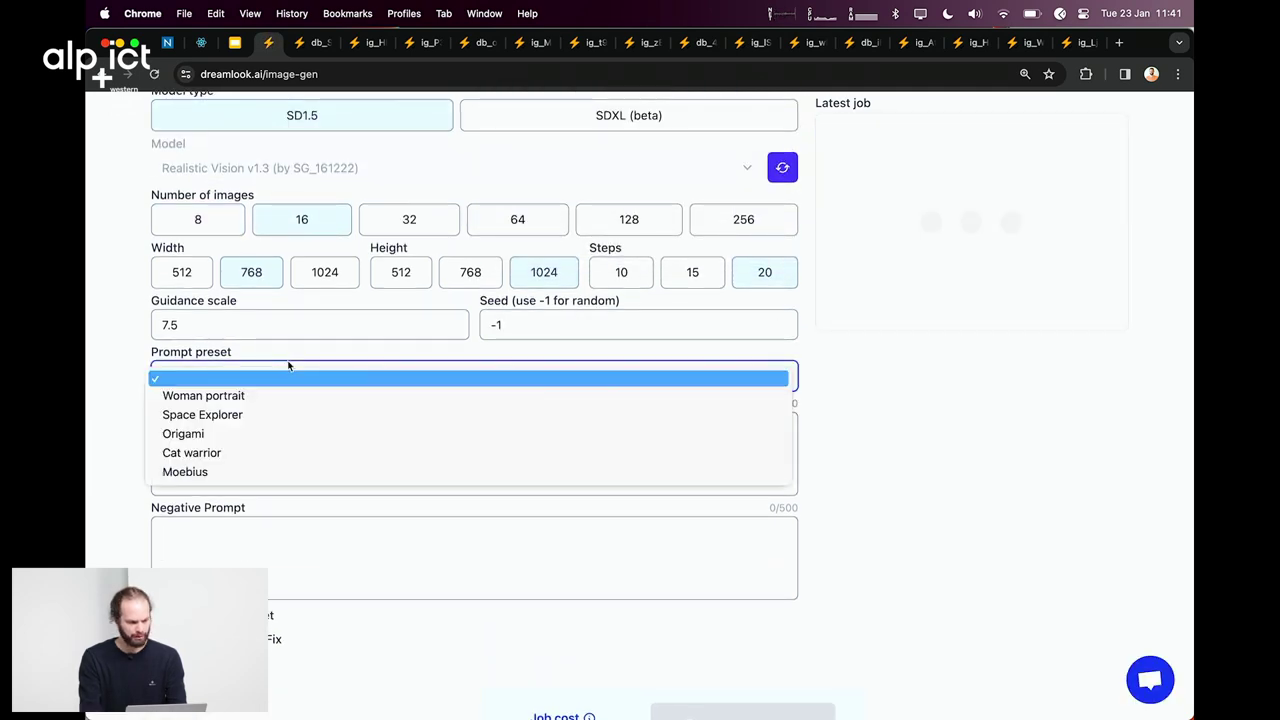
{"action": "left_click", "coordinate": [300, 414]}
{"action": "scroll", "coordinate": [805, 490], "scroll_direction": "down", "scroll_amount": 2}
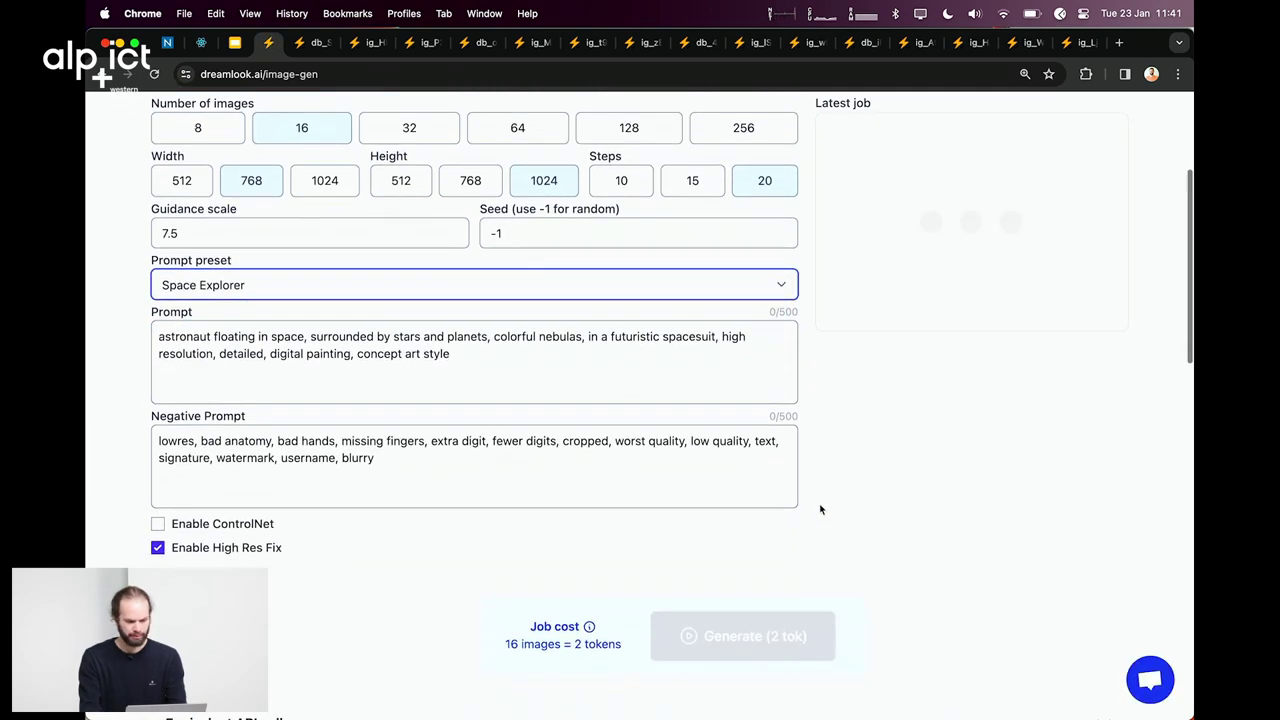
{"action": "scroll", "coordinate": [820, 580], "scroll_direction": "up", "scroll_amount": 4}
{"action": "scroll", "coordinate": [820, 579], "scroll_direction": "down", "scroll_amount": 2}
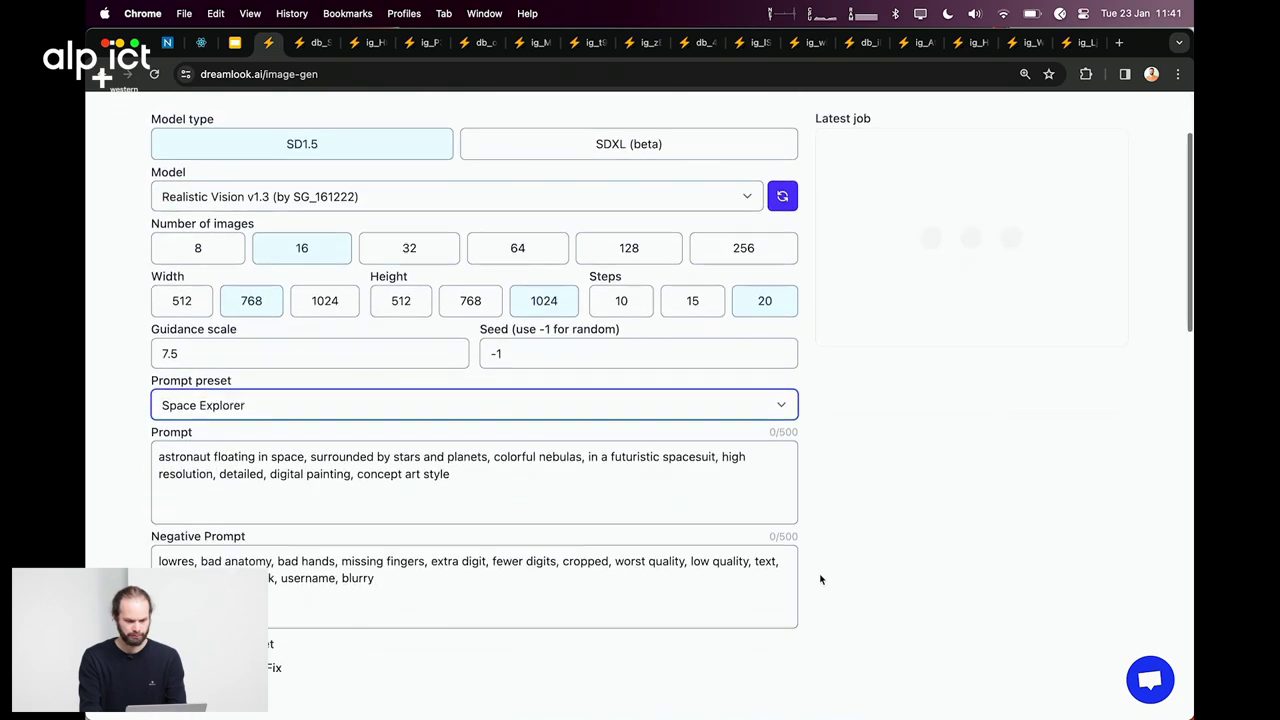
Step: Set the number of images to 8 and generate the astronaut images
{"action": "scroll", "coordinate": [820, 579], "scroll_direction": "down", "scroll_amount": 2}
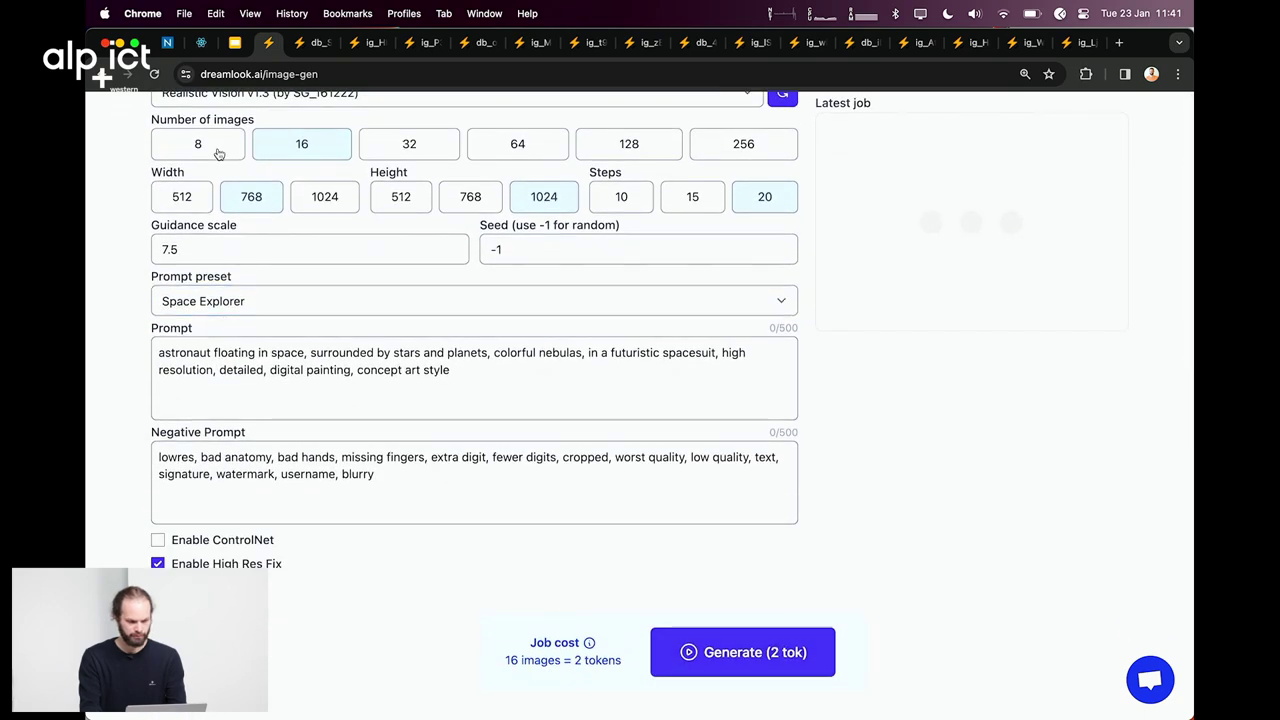
{"action": "left_click", "coordinate": [219, 153]}
{"action": "left_click", "coordinate": [778, 645]}
{"action": "scroll", "coordinate": [1024, 465], "scroll_direction": "down", "scroll_amount": 1}
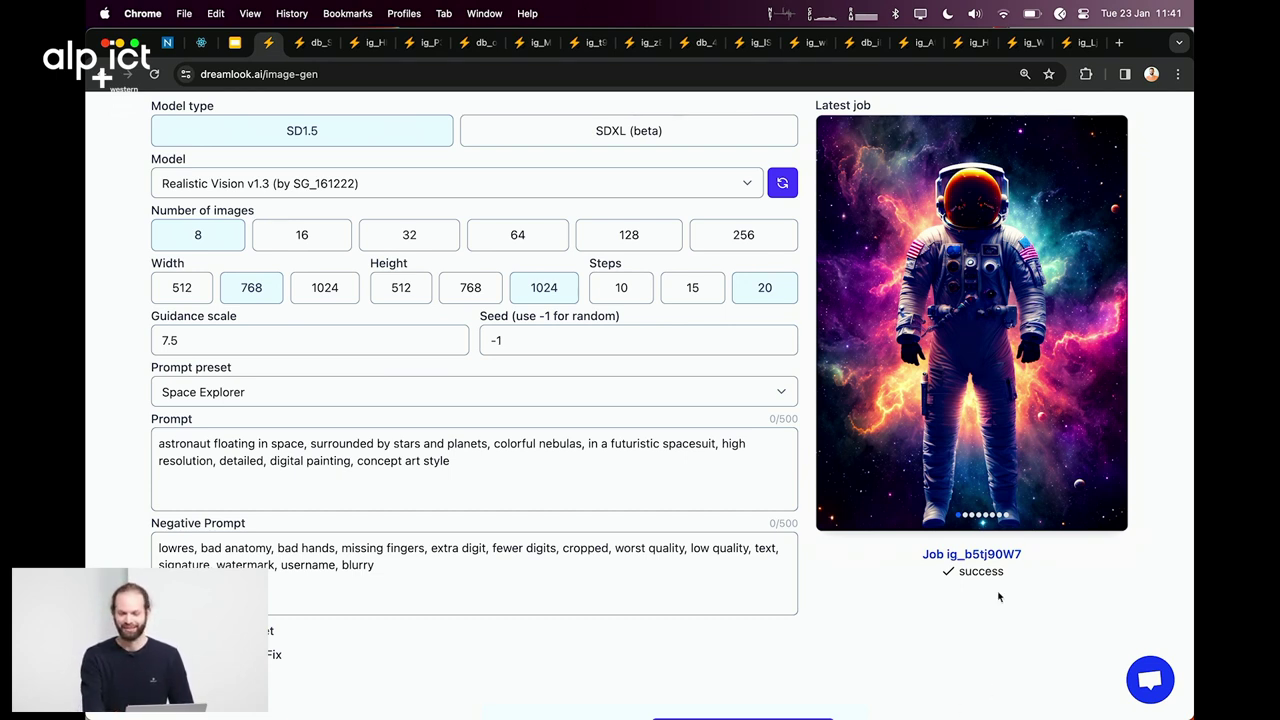
Step: Browse through the generated astronaut images and review the preset's negative prompt
{"action": "scroll", "coordinate": [997, 597], "scroll_direction": "up", "scroll_amount": 1}
{"action": "left_click", "coordinate": [1062, 465]}
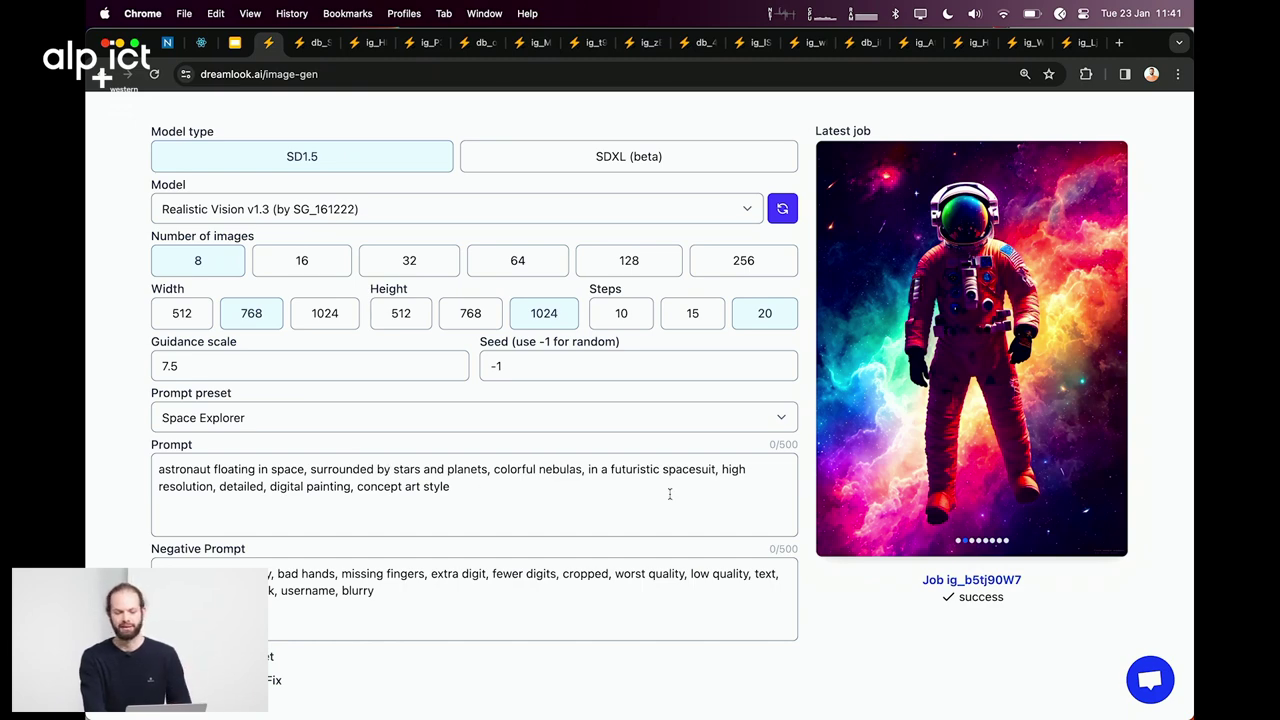
{"action": "scroll", "coordinate": [670, 493], "scroll_direction": "down", "scroll_amount": 2}
{"action": "left_click", "coordinate": [633, 544]}
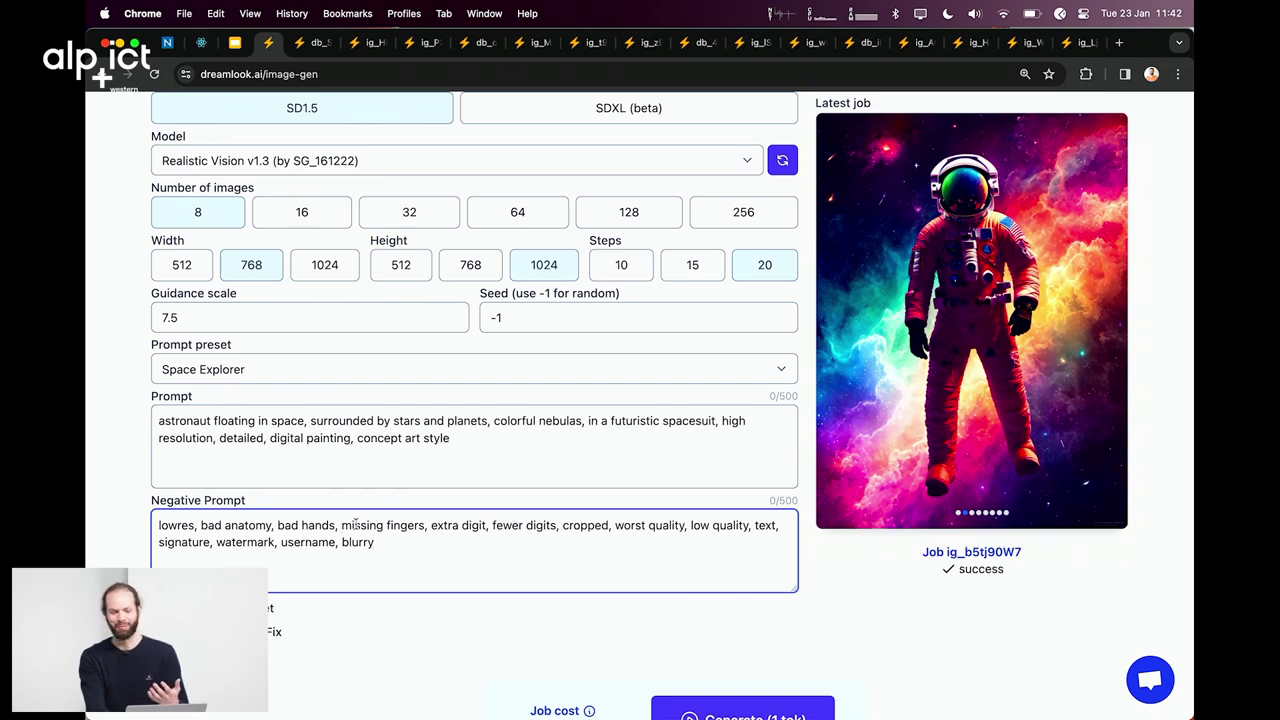
{"action": "scroll", "coordinate": [470, 500], "scroll_direction": "up", "scroll_amount": 1}
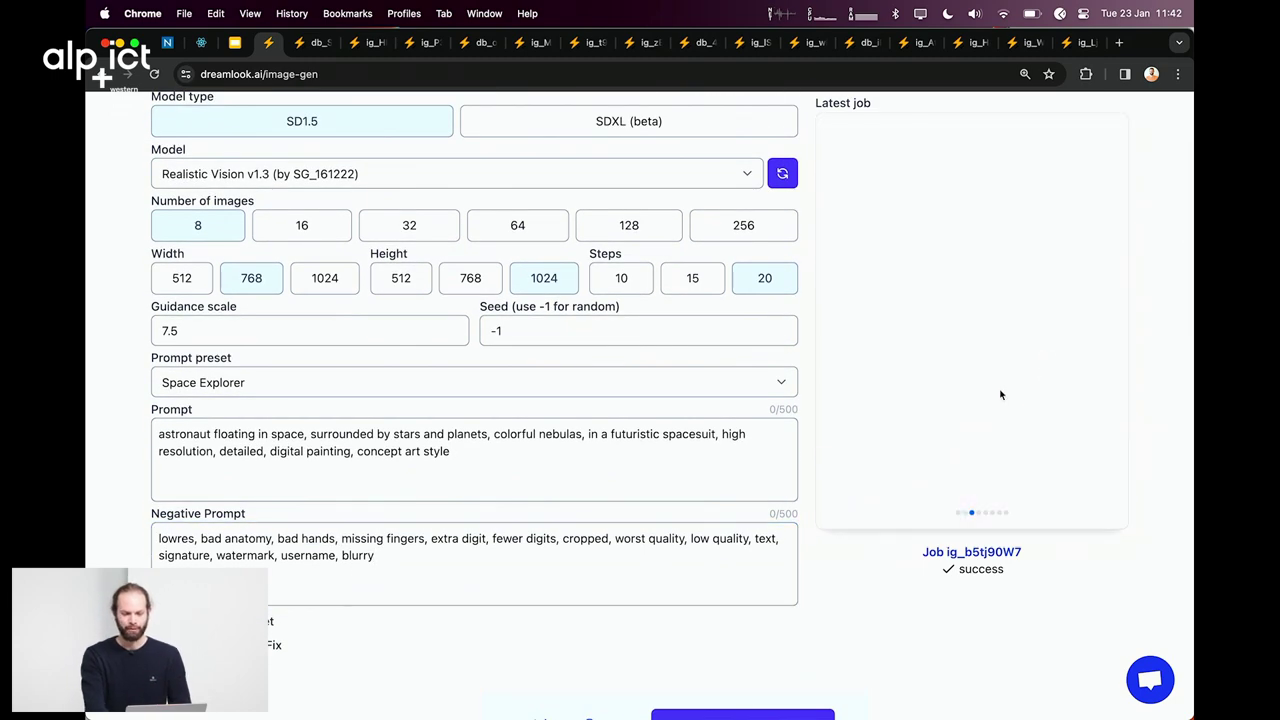
Step: Enable ControlNet with the Body pose (OpenPose) model for the astronaut prompt
{"action": "scroll", "coordinate": [1000, 400], "scroll_direction": "down", "scroll_amount": 5}
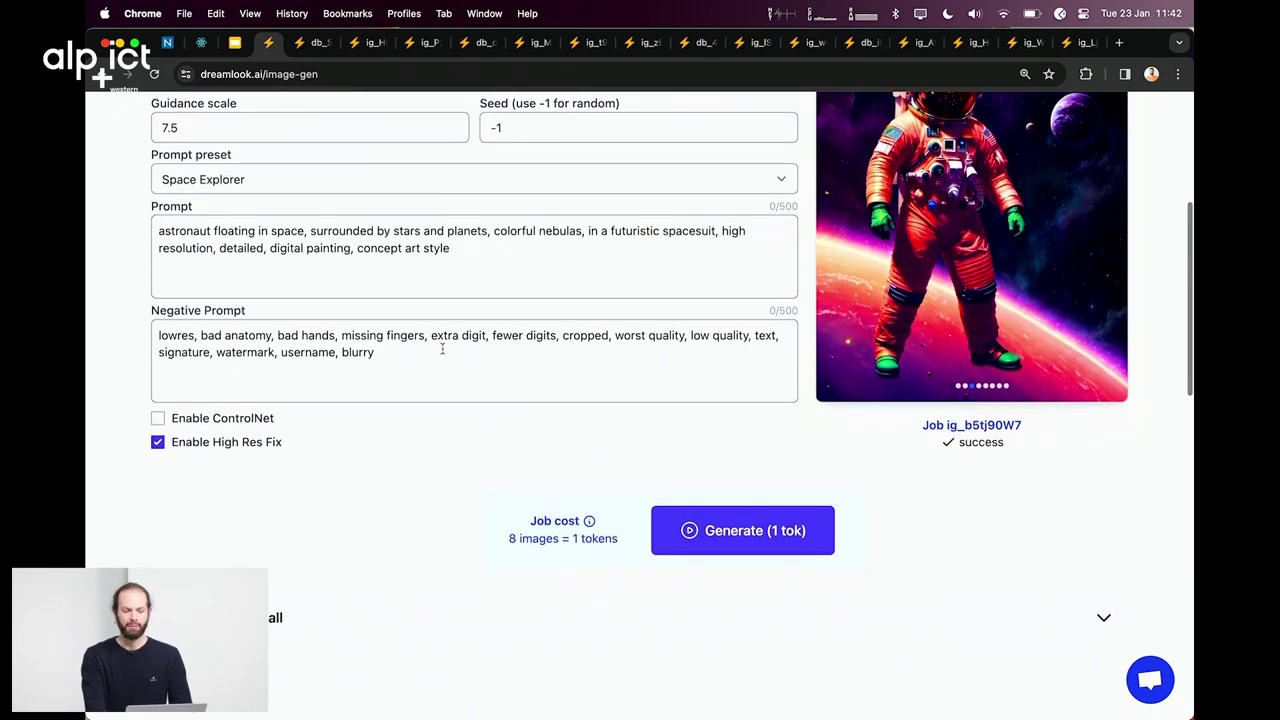
{"action": "left_click", "coordinate": [245, 420]}
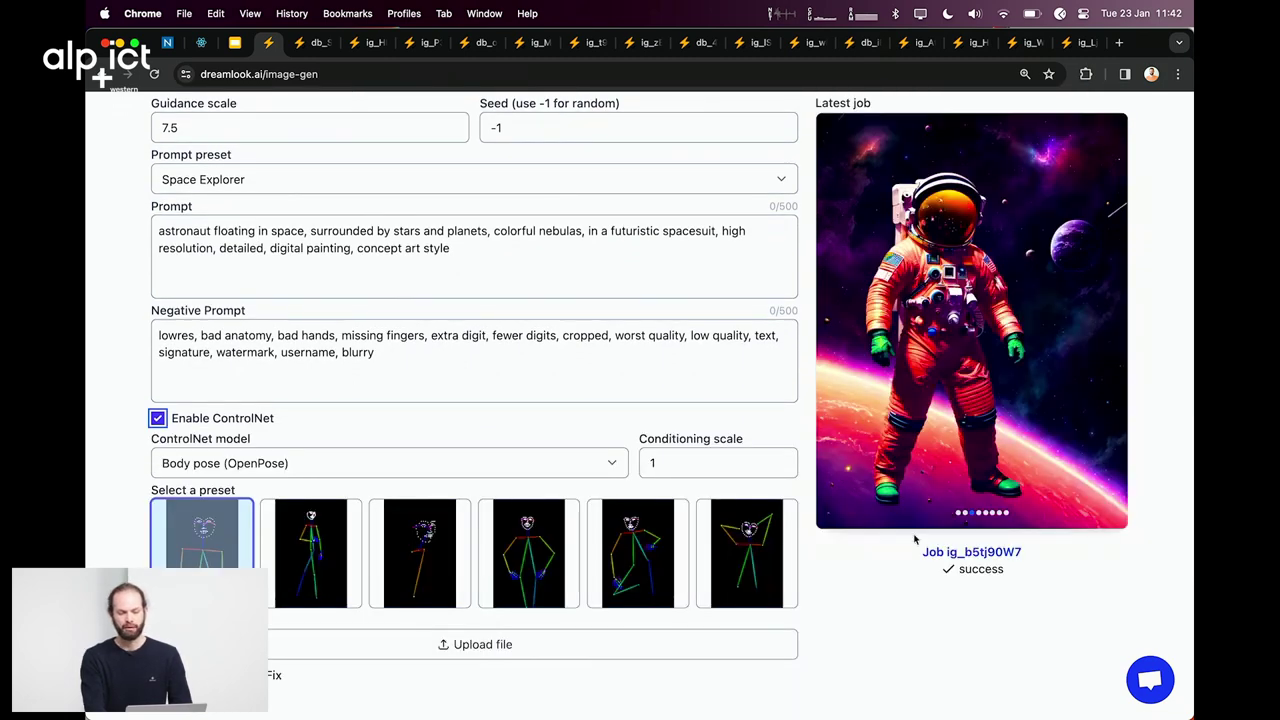
{"action": "scroll", "coordinate": [916, 560], "scroll_direction": "down", "scroll_amount": 1}
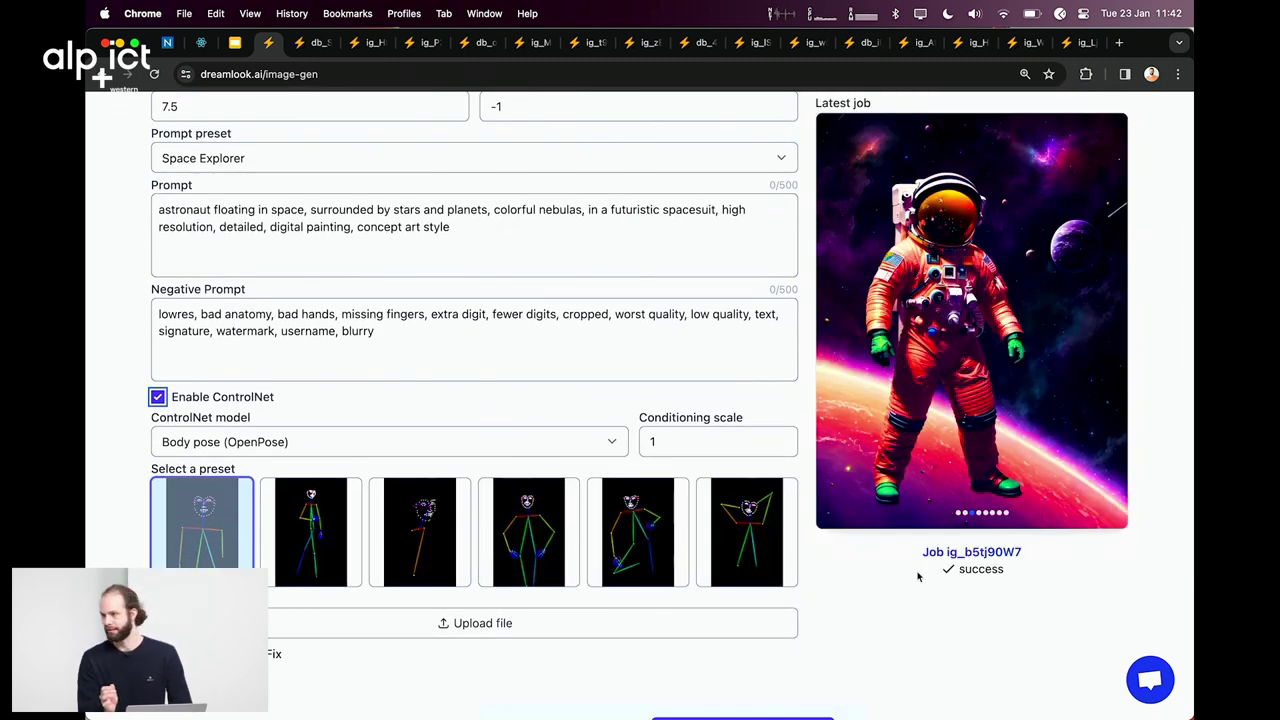
{"action": "scroll", "coordinate": [917, 572], "scroll_direction": "down", "scroll_amount": 3}
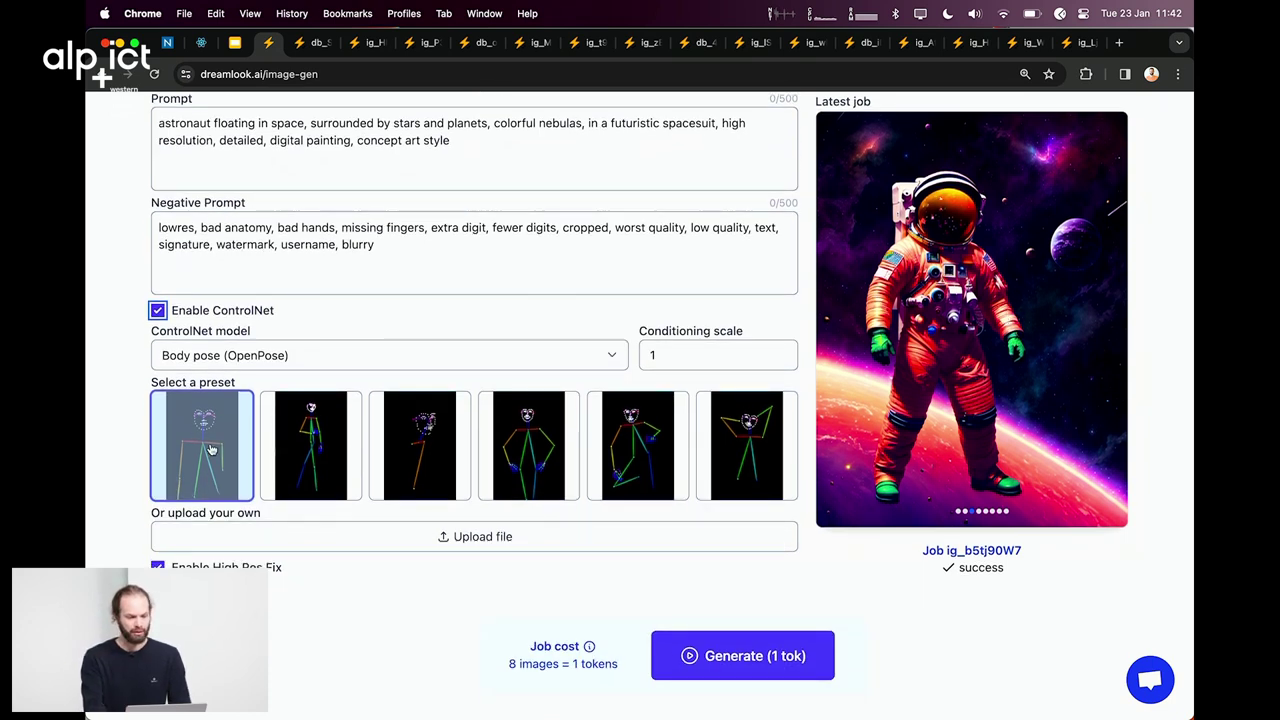
Step: Choose the first preset, the front-facing standing pose, and generate the astronaut images with it
{"action": "left_click", "coordinate": [322, 440]}
{"action": "left_click", "coordinate": [393, 450]}
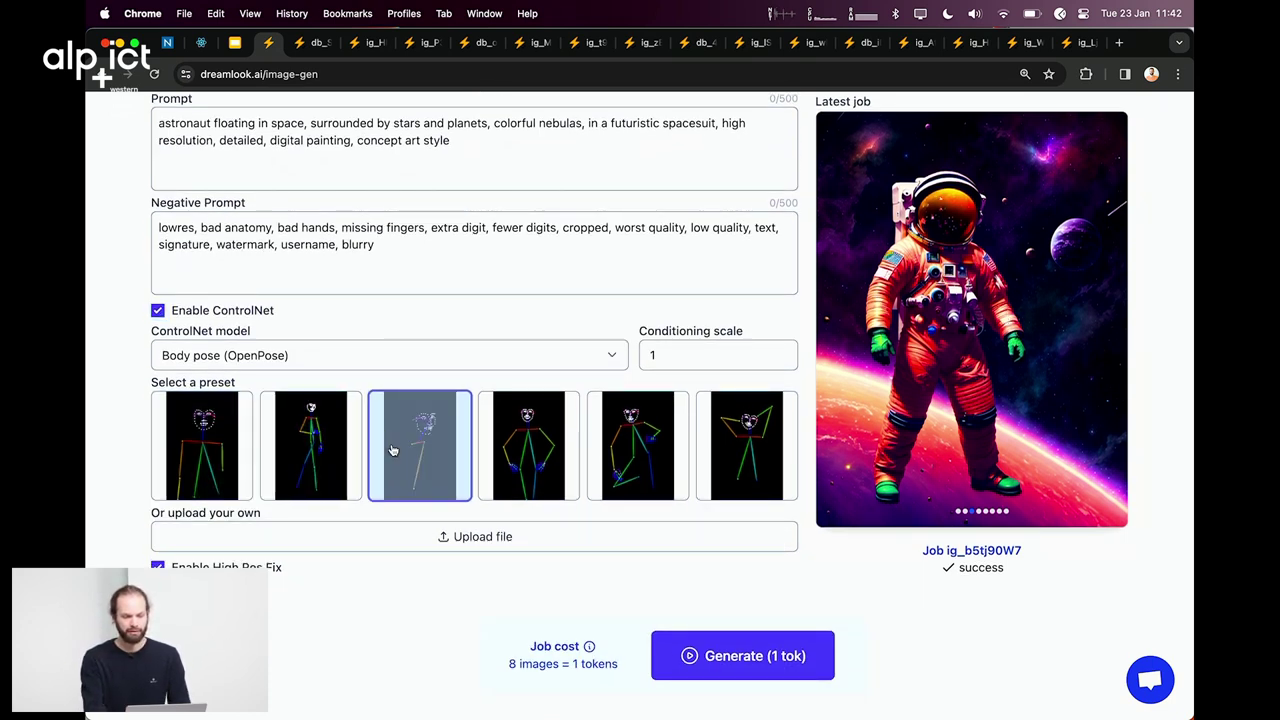
{"action": "left_click", "coordinate": [200, 445]}
{"action": "left_click", "coordinate": [742, 656]}
{"action": "scroll", "coordinate": [970, 608], "scroll_direction": "up", "scroll_amount": 2}
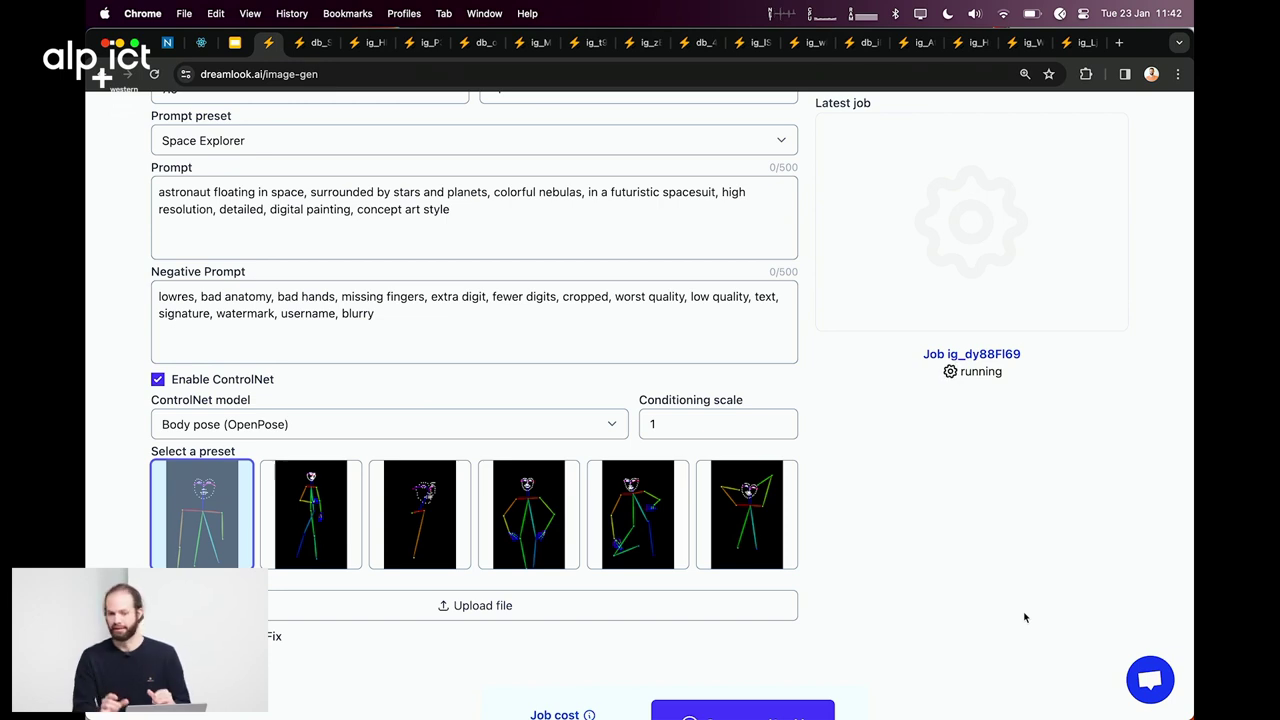
Step: Examine the skeleton of the selected body pose preset up close
{"action": "scroll", "coordinate": [1024, 615], "scroll_direction": "down", "scroll_amount": 2}
{"action": "scroll", "coordinate": [950, 560], "scroll_direction": "down", "scroll_amount": 2}
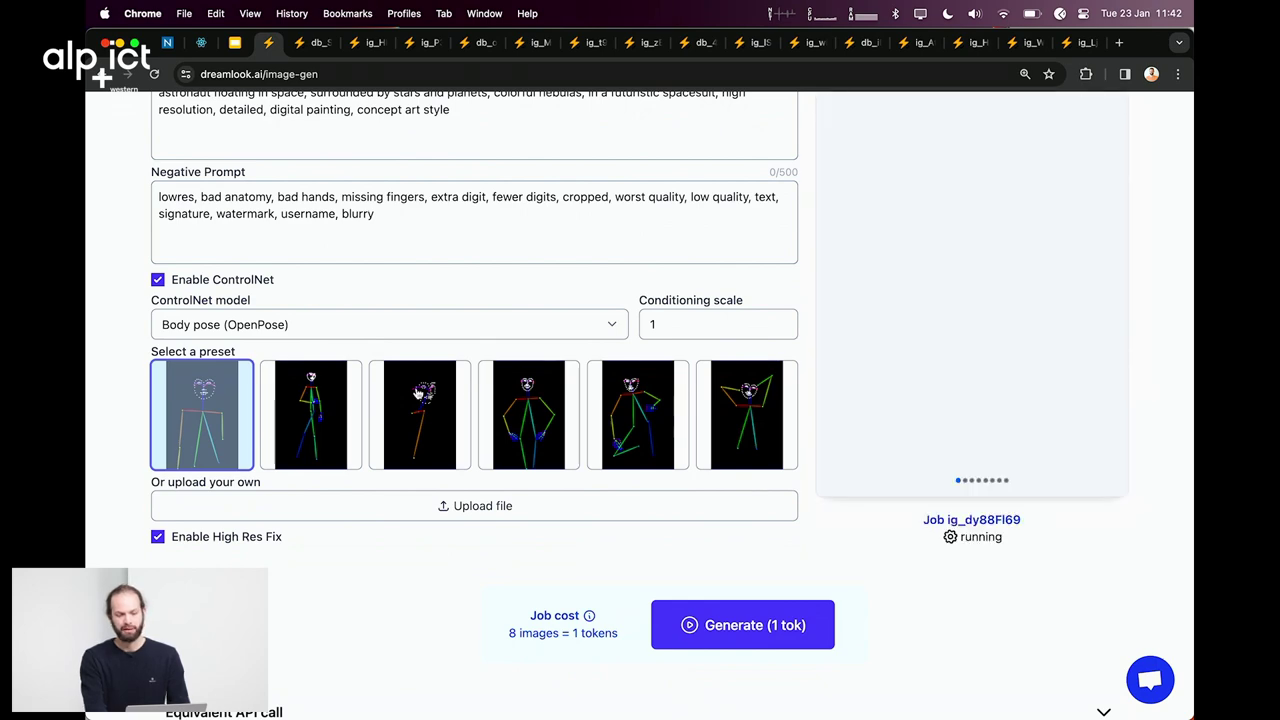
{"action": "scroll", "coordinate": [805, 420], "scroll_direction": "up", "scroll_amount": 2}
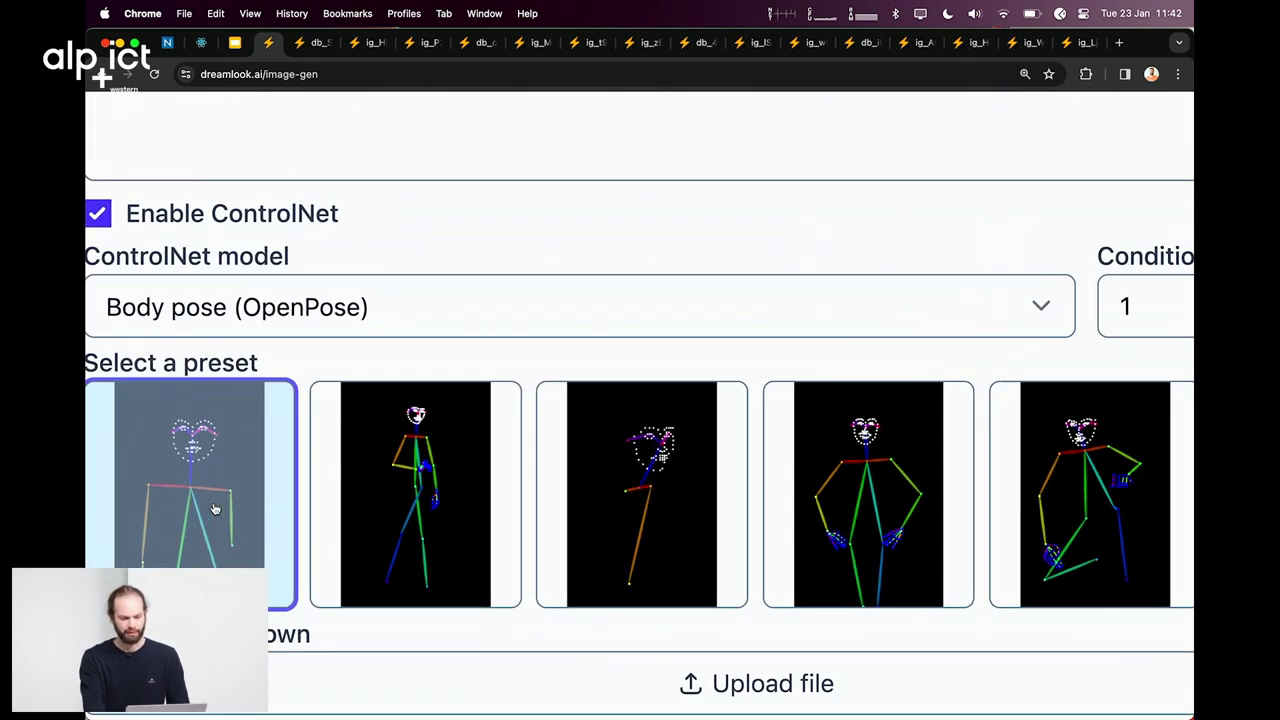
{"action": "scroll", "coordinate": [213, 509], "scroll_direction": "left", "scroll_amount": 3}
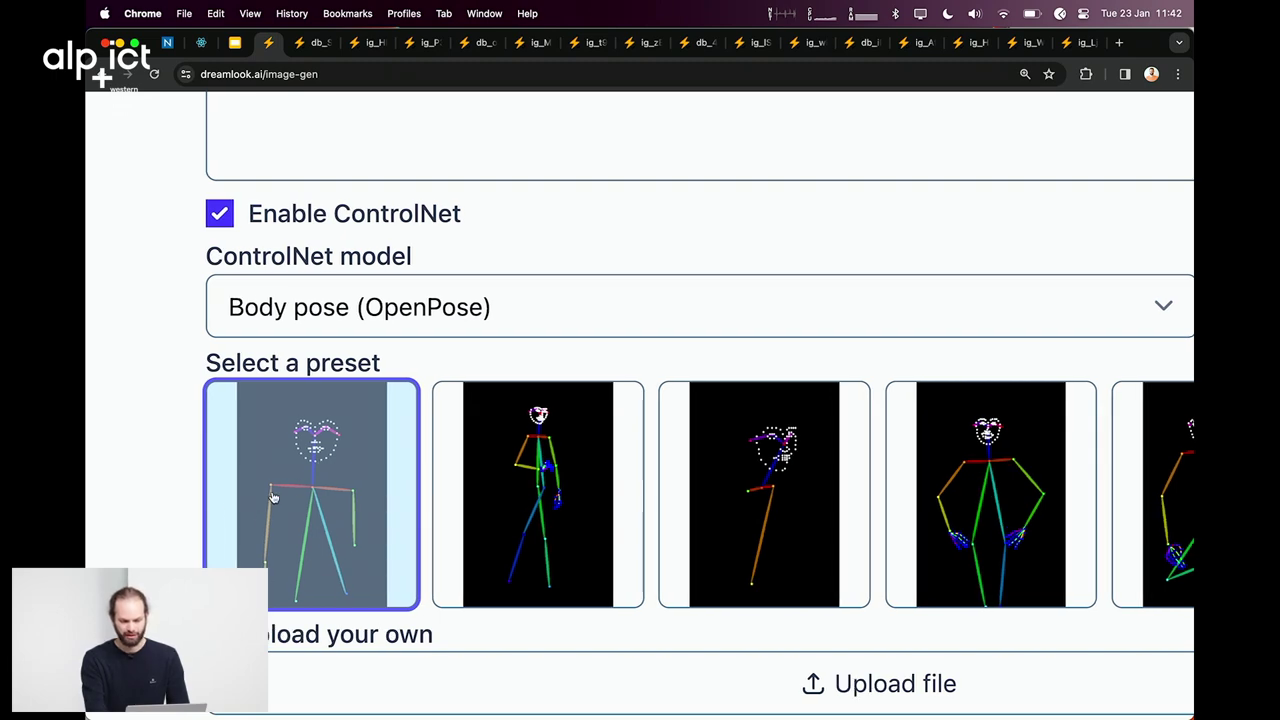
Step: Look through the astronaut images generated with the standing body pose
{"action": "scroll", "coordinate": [423, 490], "scroll_direction": "down", "scroll_amount": 5}
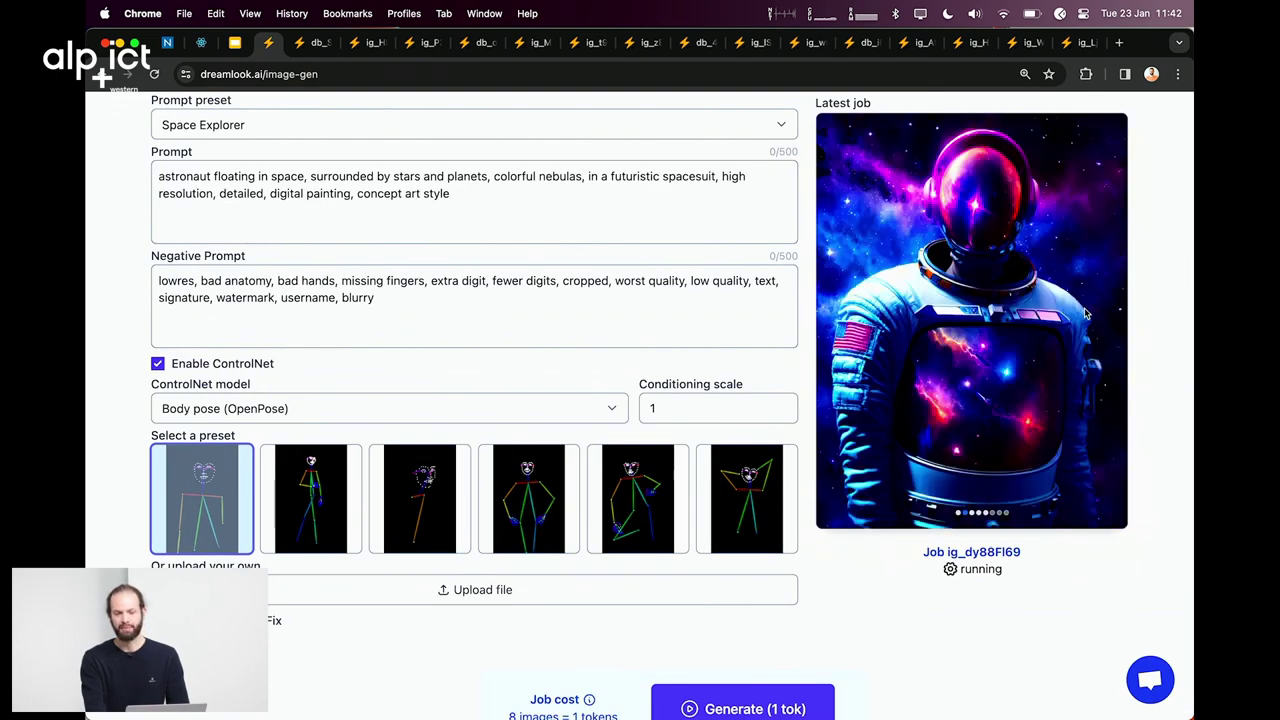
{"action": "scroll", "coordinate": [1075, 328], "scroll_direction": "up", "scroll_amount": 1}
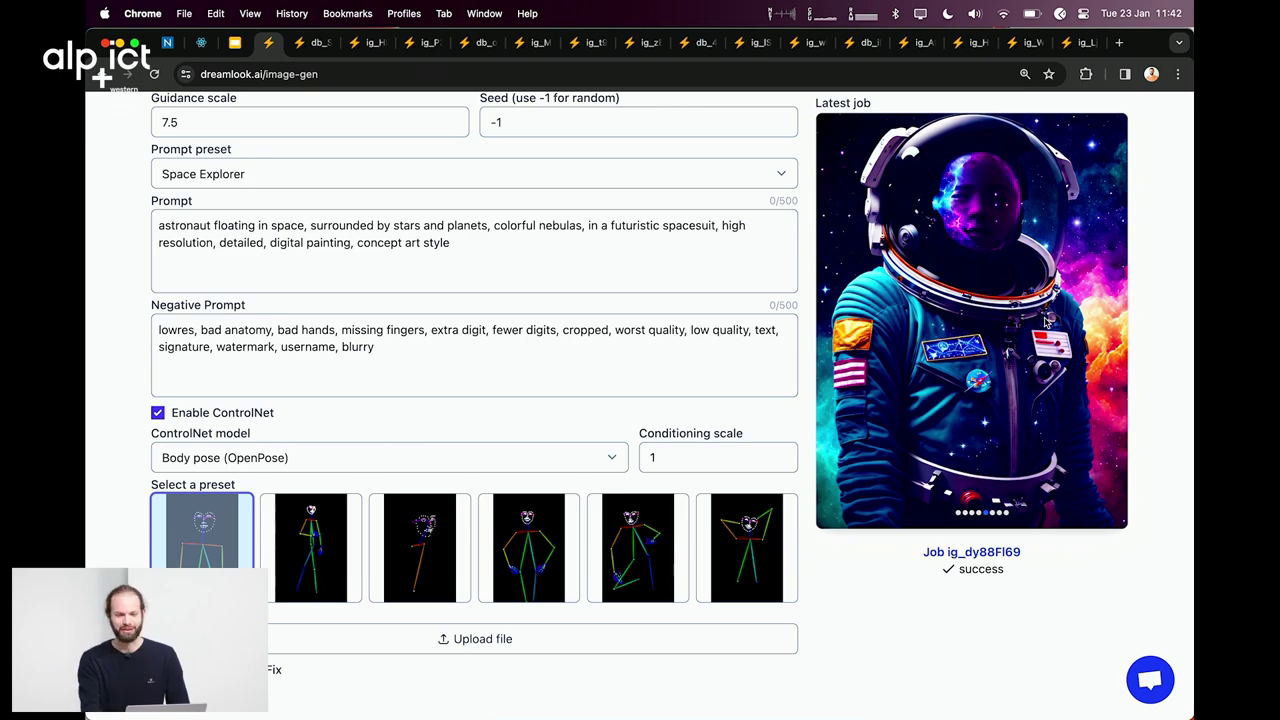
Step: Switch the ControlNet model to Pattern (QRCode Monster)
{"action": "scroll", "coordinate": [1046, 320], "scroll_direction": "down", "scroll_amount": 2}
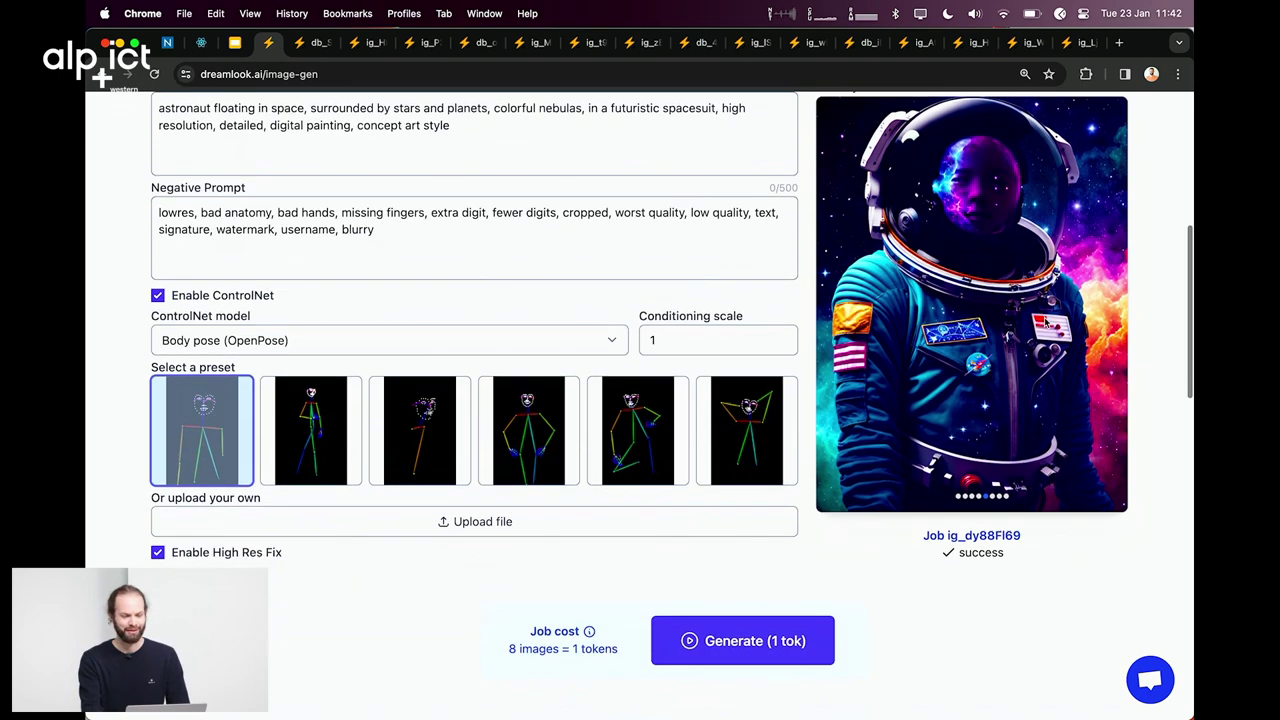
{"action": "left_click", "coordinate": [346, 343]}
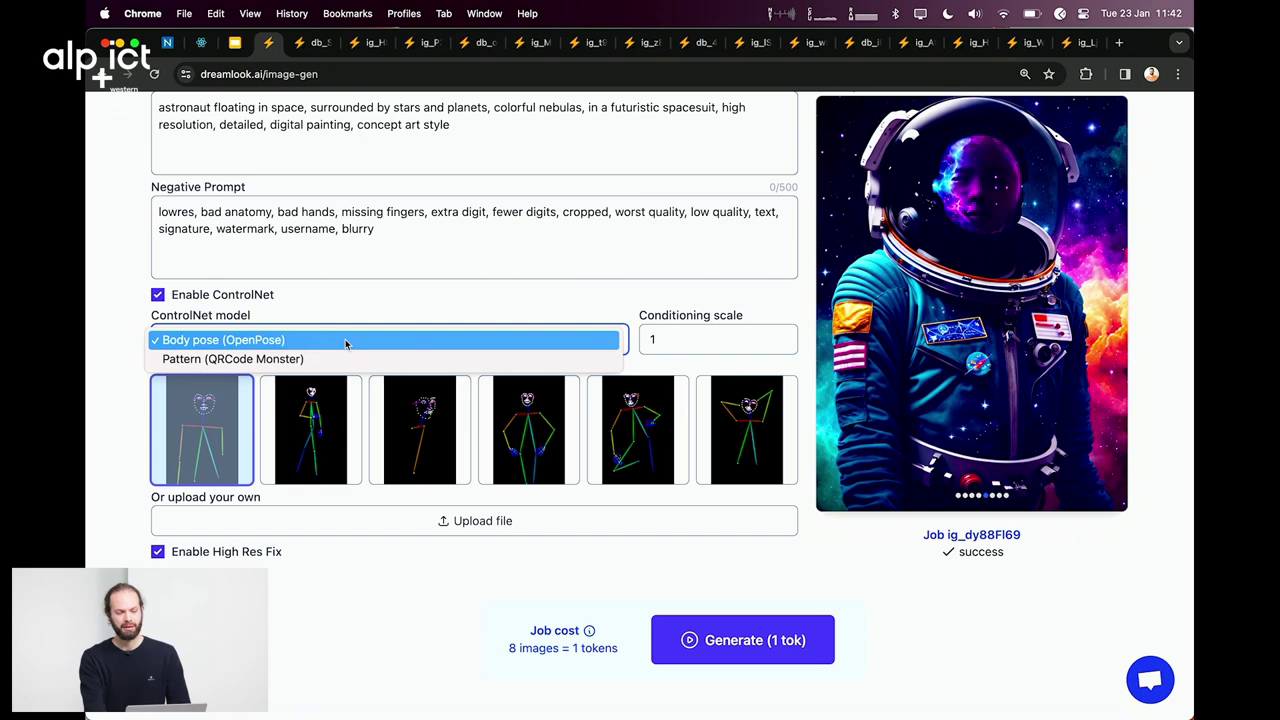
{"action": "key", "text": "Escape"}
{"action": "key", "text": "Down"}
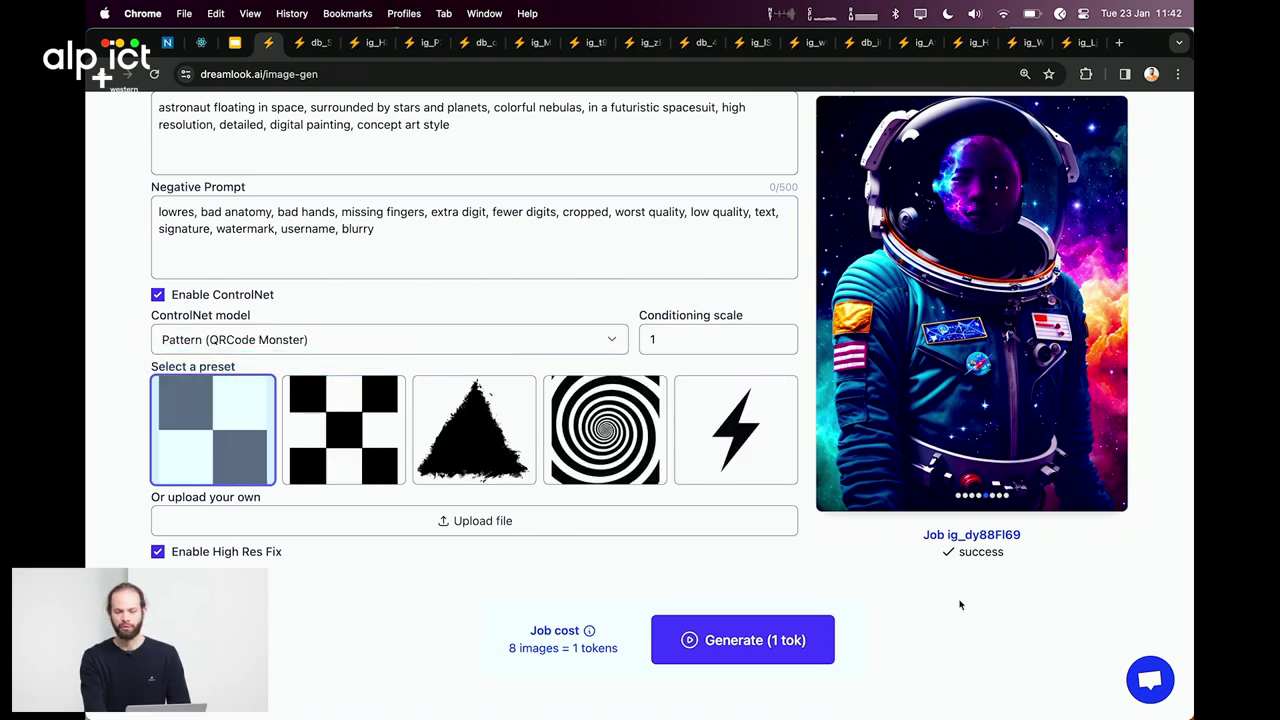
Step: Choose the black-and-white spiral pattern preset and generate 8 astronaut images with it
{"action": "scroll", "coordinate": [960, 598], "scroll_direction": "up", "scroll_amount": 1}
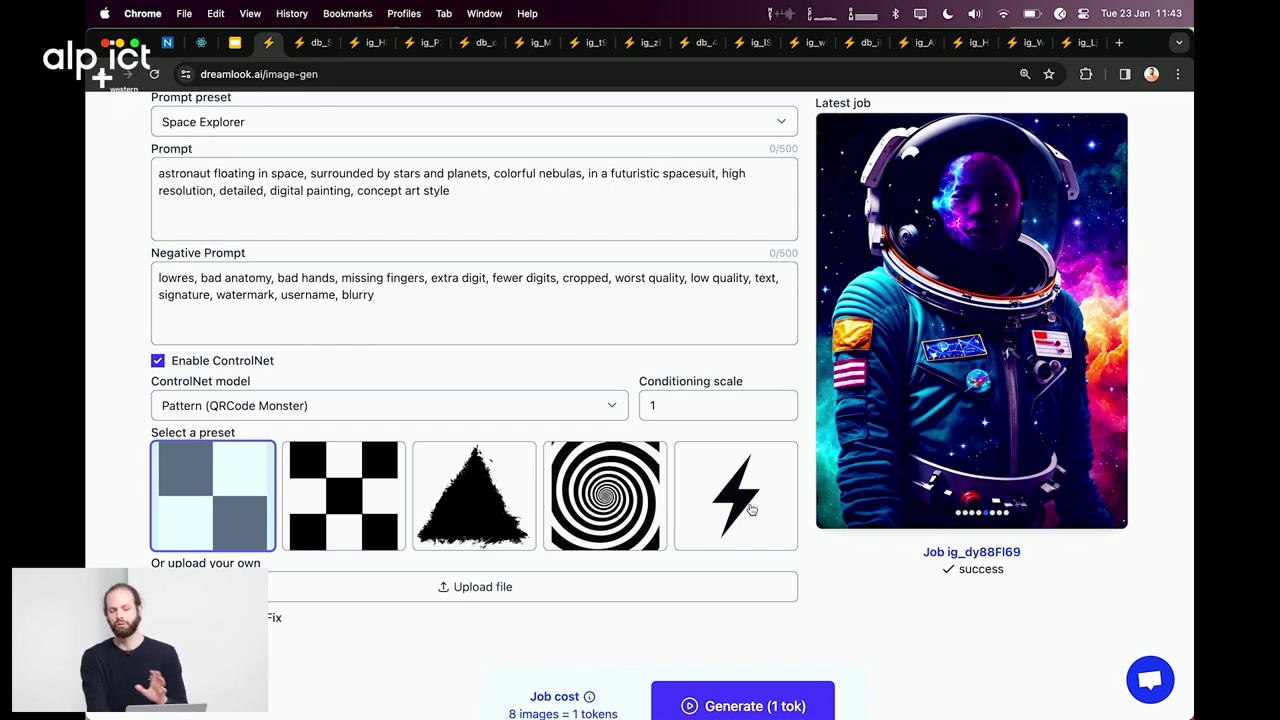
{"action": "left_click", "coordinate": [605, 494]}
{"action": "scroll", "coordinate": [620, 520], "scroll_direction": "down", "scroll_amount": 1}
{"action": "left_click", "coordinate": [743, 655]}
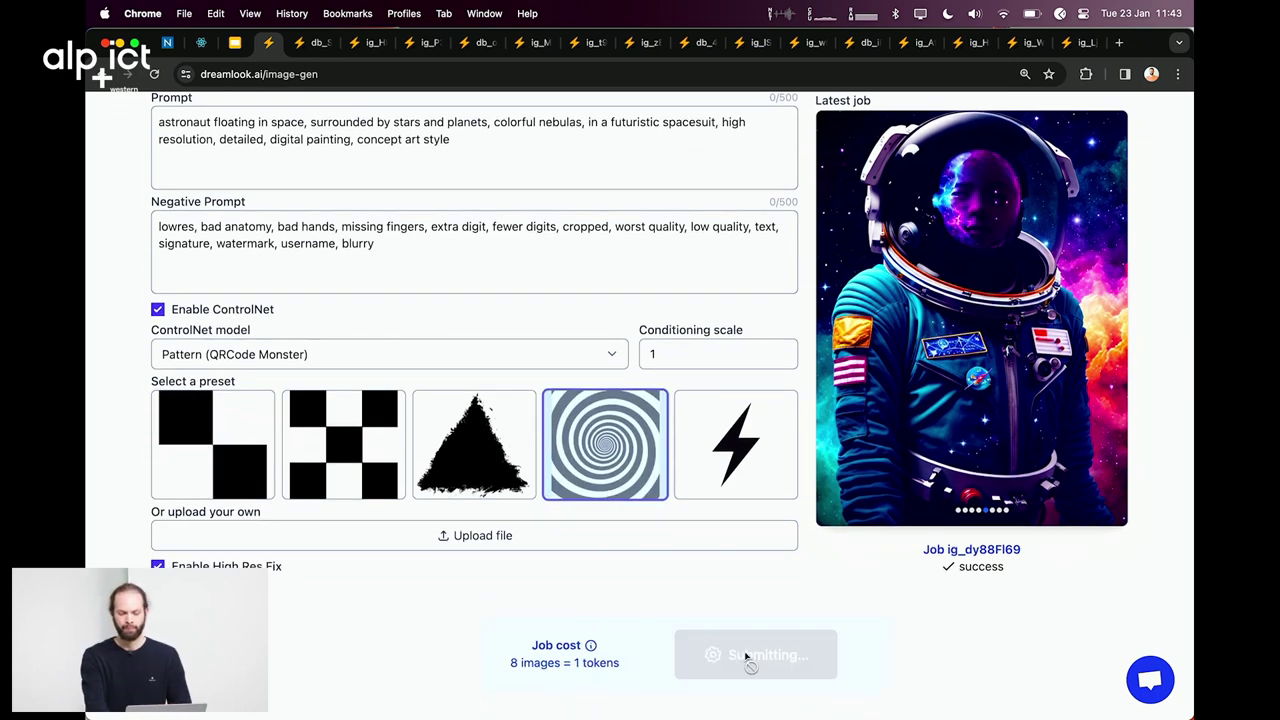
Step: Examine the spiral astronaut images and compare them with the selected pattern preset
{"action": "scroll", "coordinate": [988, 545], "scroll_direction": "up", "scroll_amount": 2}
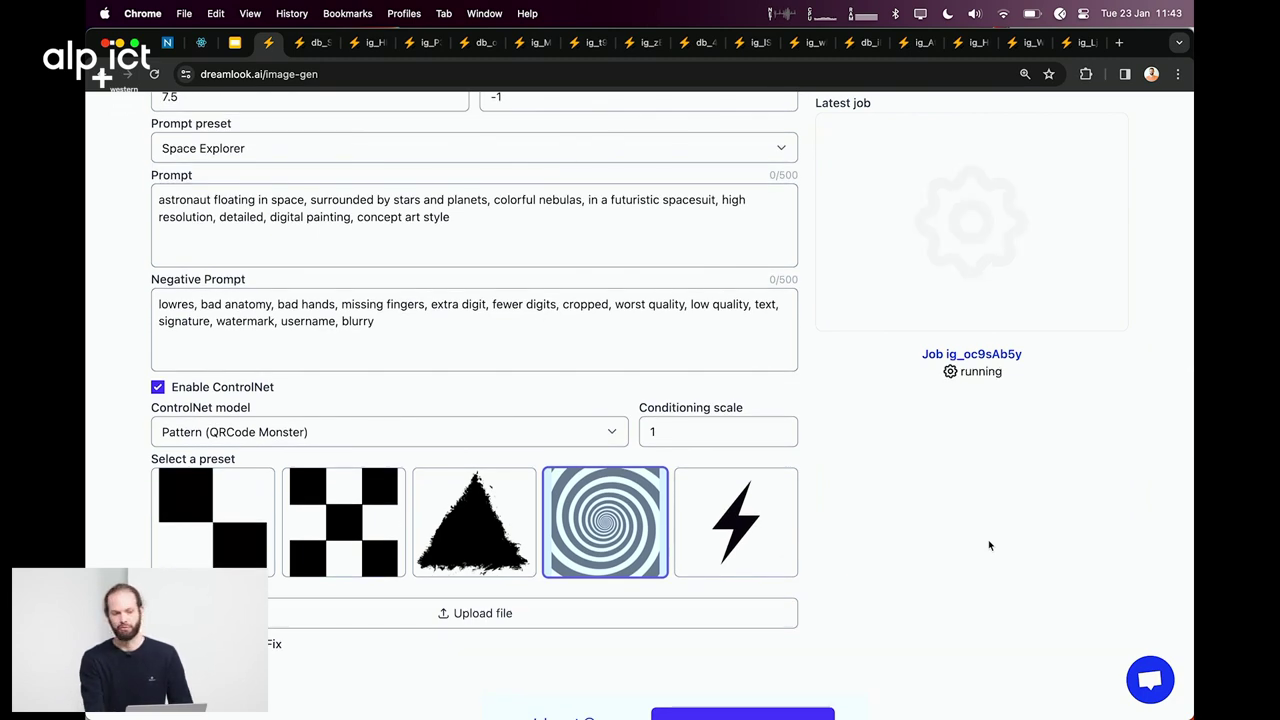
{"action": "scroll", "coordinate": [988, 545], "scroll_direction": "up", "scroll_amount": 1}
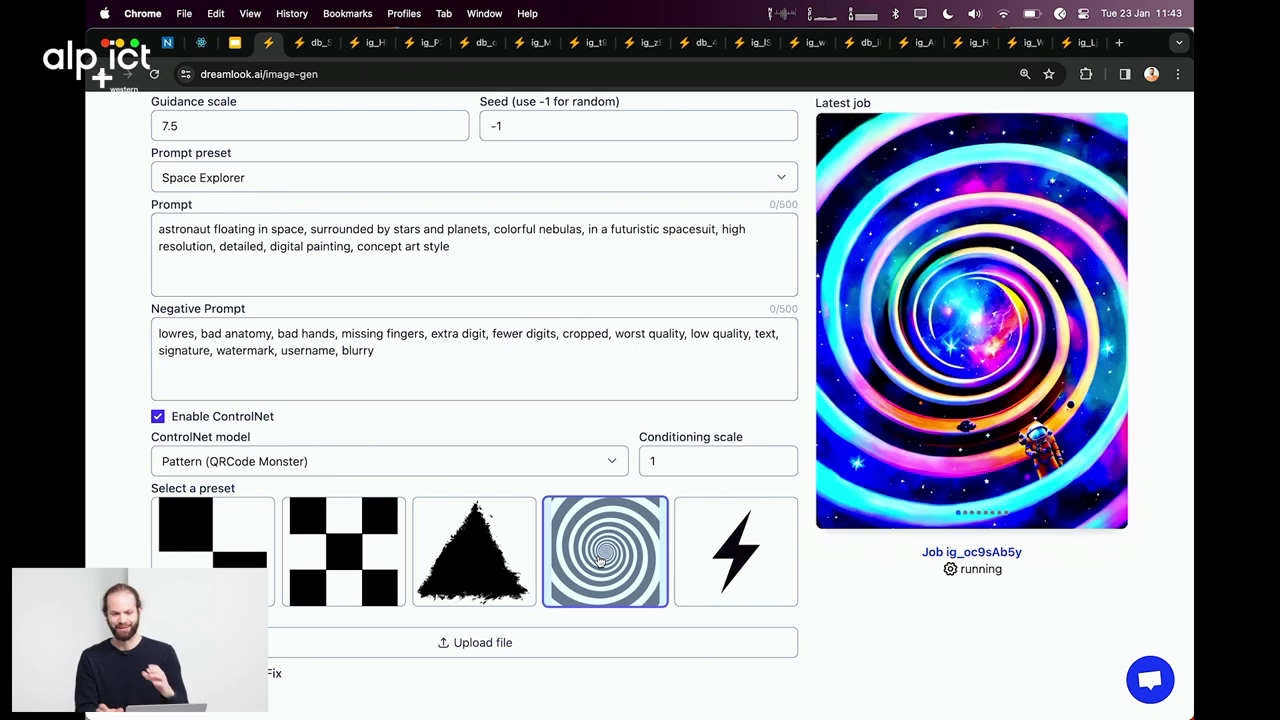
{"action": "scroll", "coordinate": [956, 610], "scroll_direction": "up", "scroll_amount": 1}
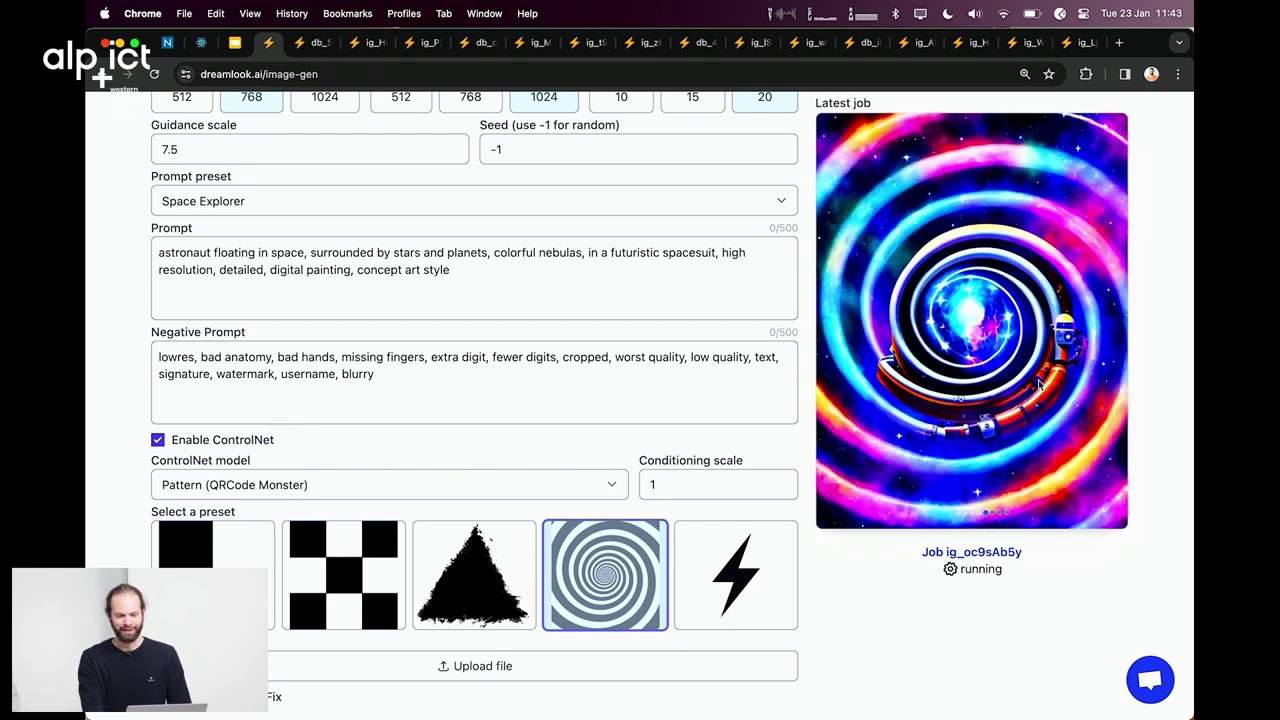
{"action": "scroll", "coordinate": [990, 628], "scroll_direction": "up", "scroll_amount": 1}
{"action": "scroll", "coordinate": [988, 635], "scroll_direction": "down", "scroll_amount": 1}
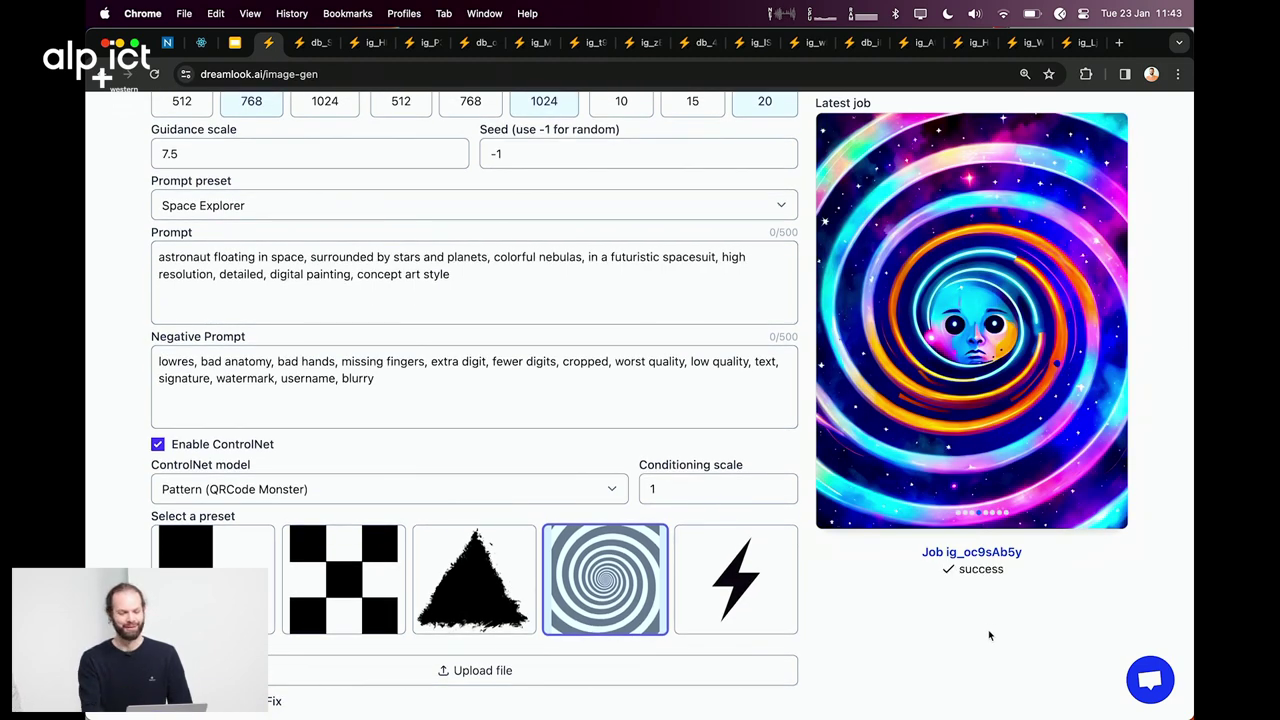
{"action": "scroll", "coordinate": [988, 635], "scroll_direction": "down", "scroll_amount": 1}
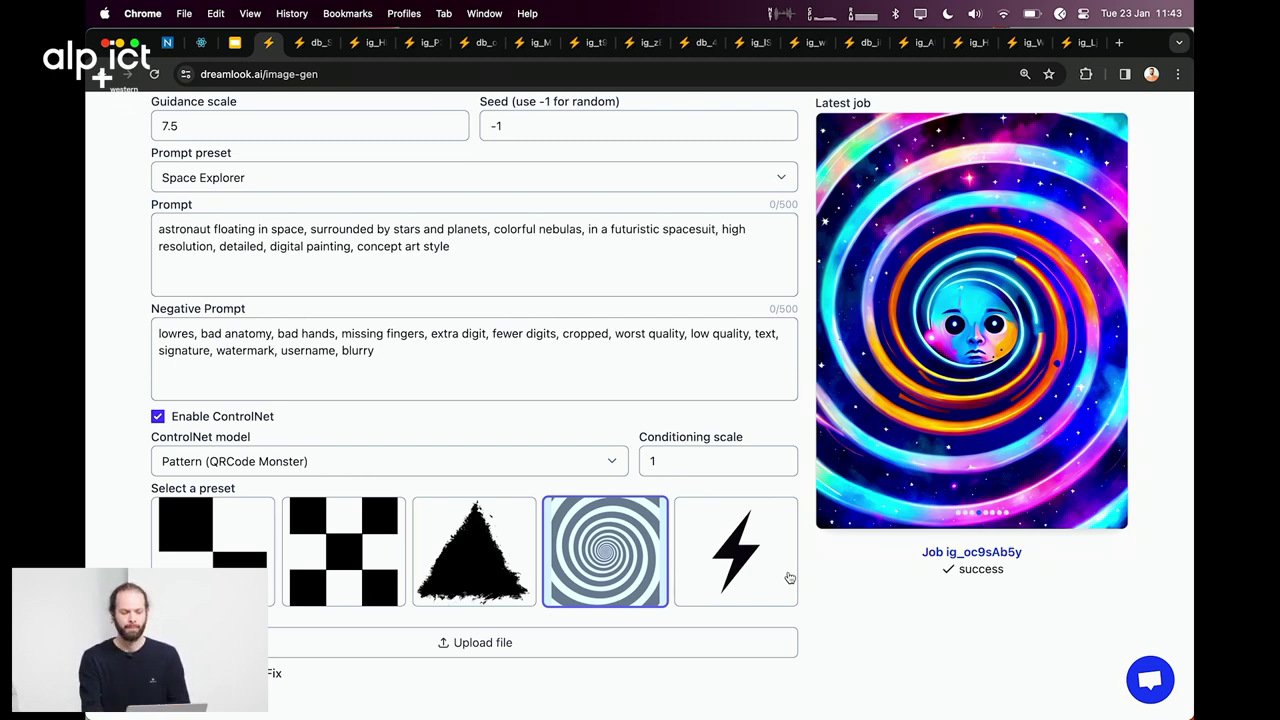
Step: Review the generation settings and the equivalent API call for the spiral astronaut job
{"action": "scroll", "coordinate": [935, 605], "scroll_direction": "up", "scroll_amount": 5}
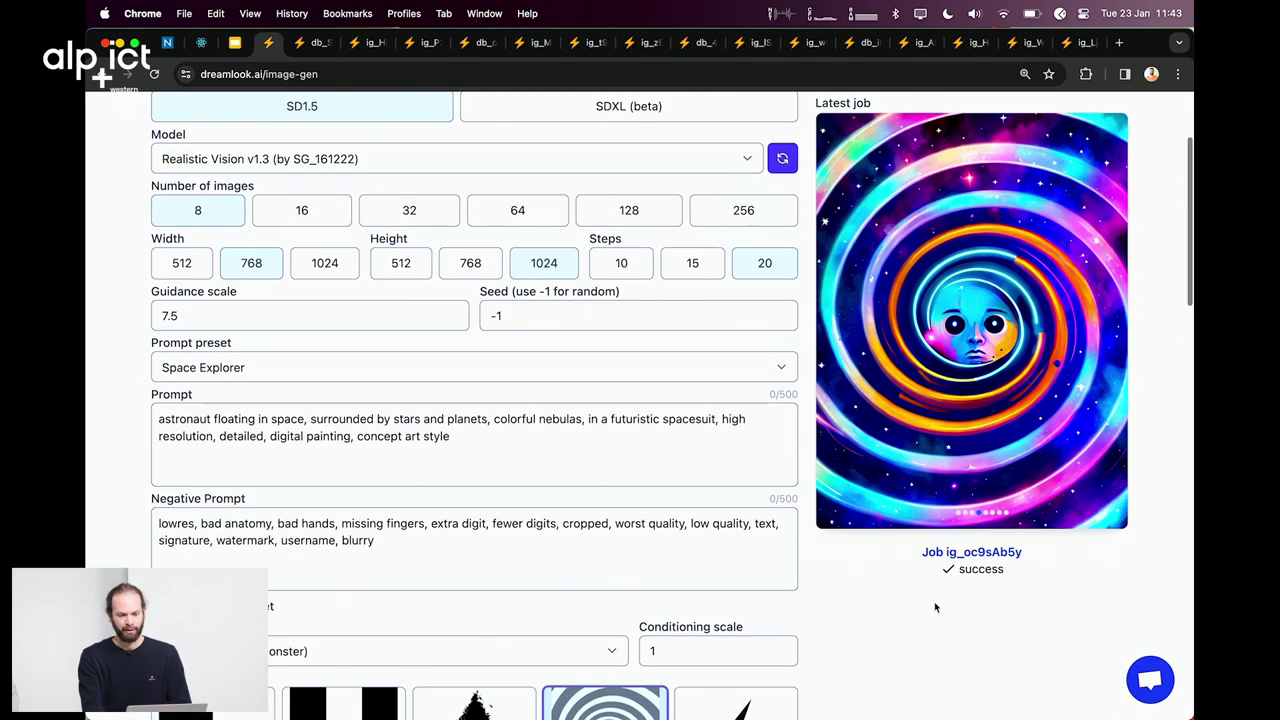
{"action": "scroll", "coordinate": [934, 601], "scroll_direction": "up", "scroll_amount": 4}
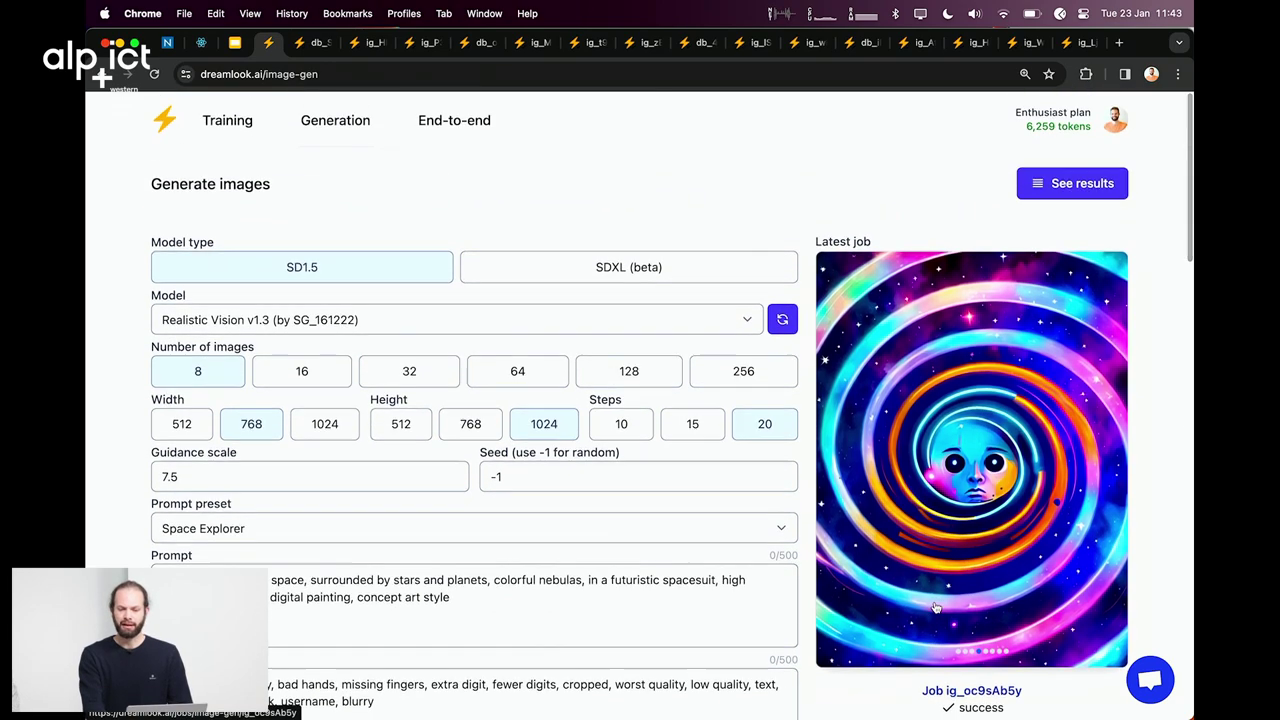
{"action": "scroll", "coordinate": [935, 607], "scroll_direction": "down", "scroll_amount": 8}
{"action": "scroll", "coordinate": [934, 601], "scroll_direction": "down", "scroll_amount": 2}
{"action": "scroll", "coordinate": [934, 601], "scroll_direction": "up", "scroll_amount": 4}
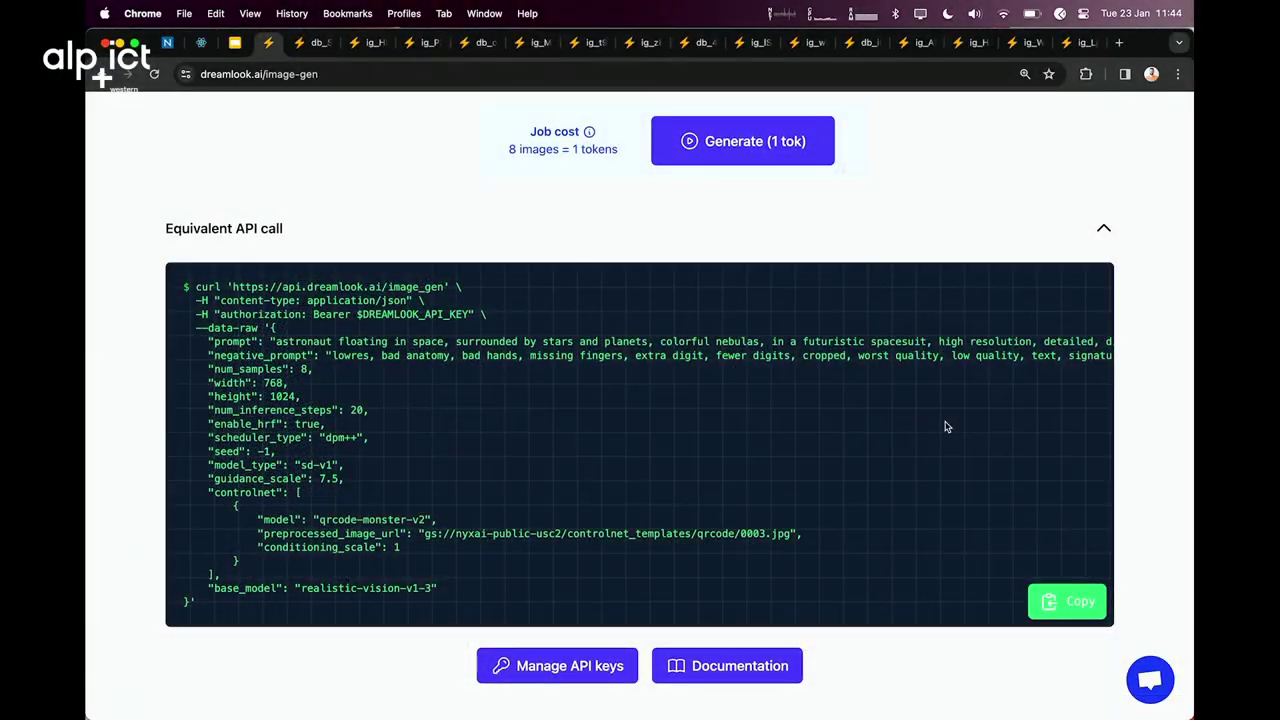
{"action": "scroll", "coordinate": [945, 427], "scroll_direction": "up", "scroll_amount": 10}
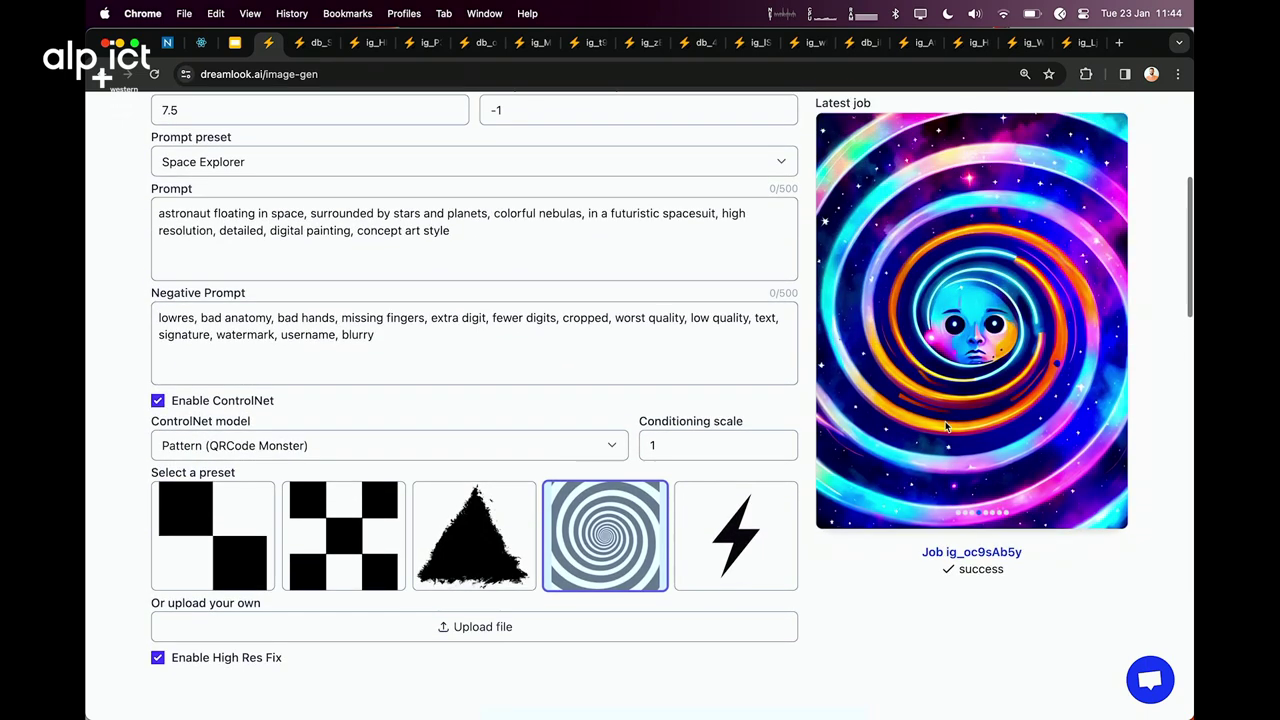
{"action": "scroll", "coordinate": [945, 427], "scroll_direction": "up", "scroll_amount": 1}
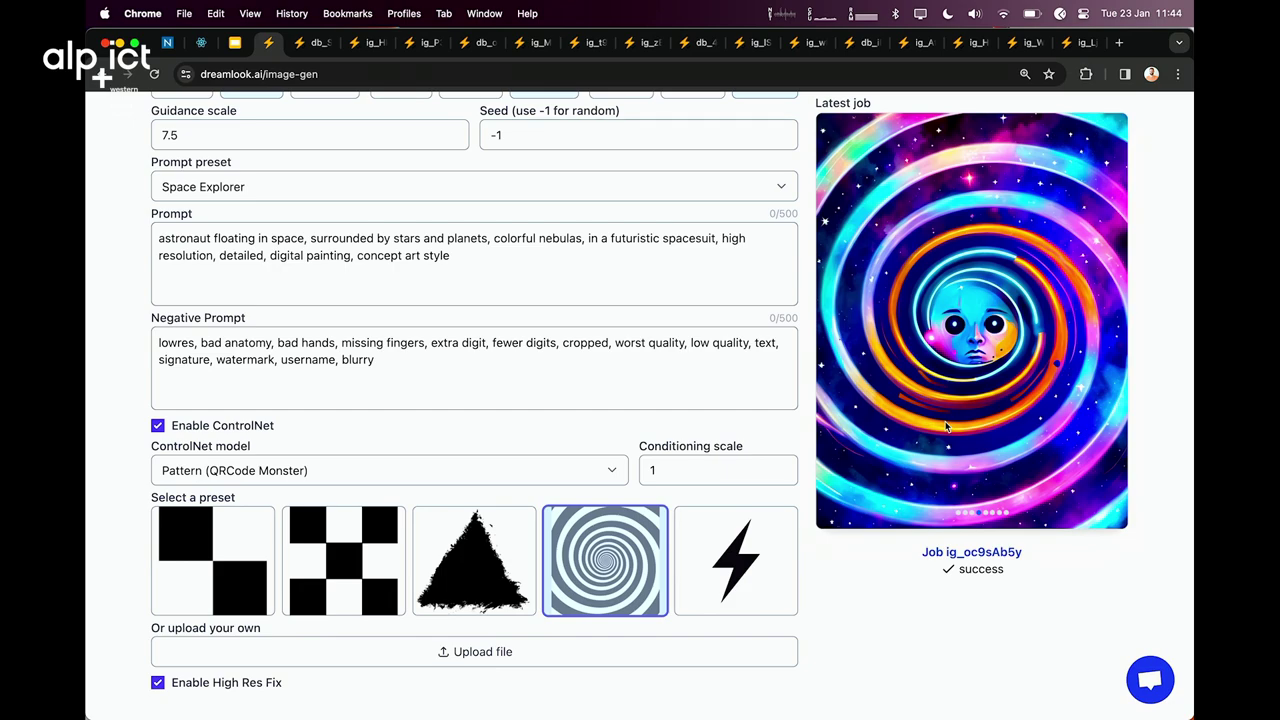
Step: Open the model training page and turn off Expert mode to use the simplified form
{"action": "scroll", "coordinate": [946, 426], "scroll_direction": "up", "scroll_amount": 3}
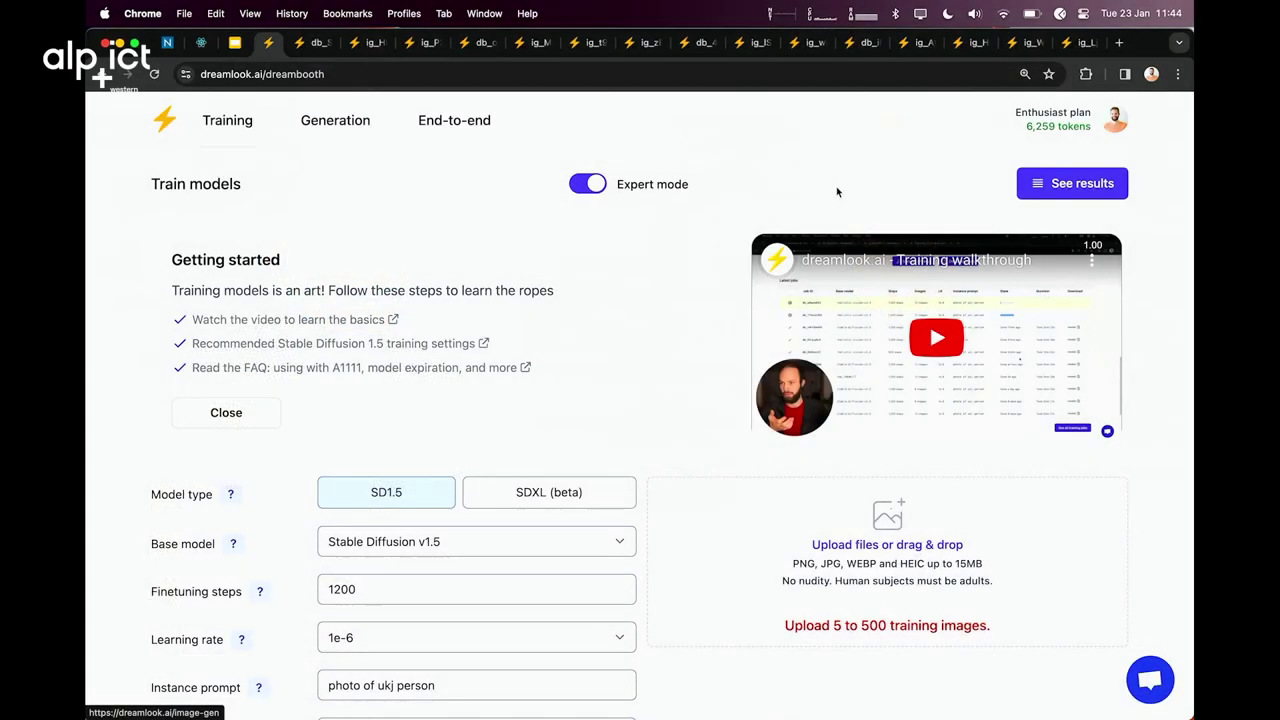
{"action": "scroll", "coordinate": [836, 186], "scroll_direction": "down", "scroll_amount": 2}
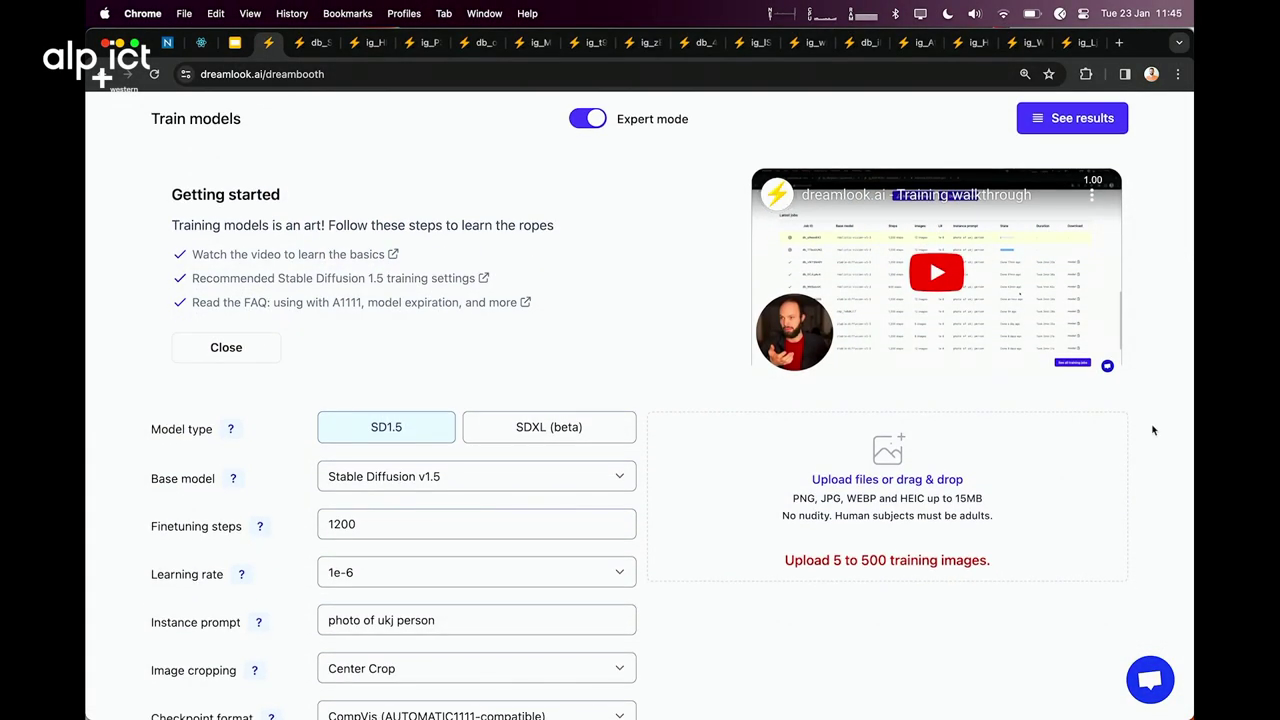
{"action": "scroll", "coordinate": [1152, 430], "scroll_direction": "up", "scroll_amount": 2}
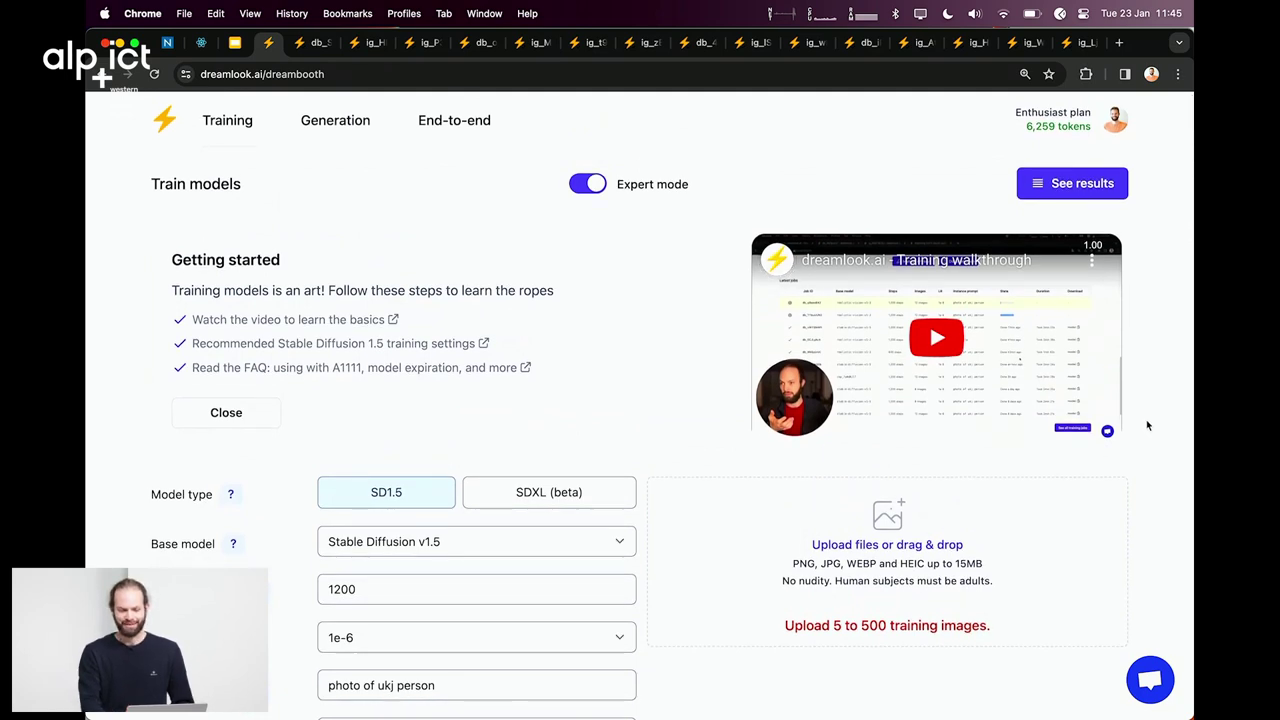
{"action": "left_click", "coordinate": [590, 184]}
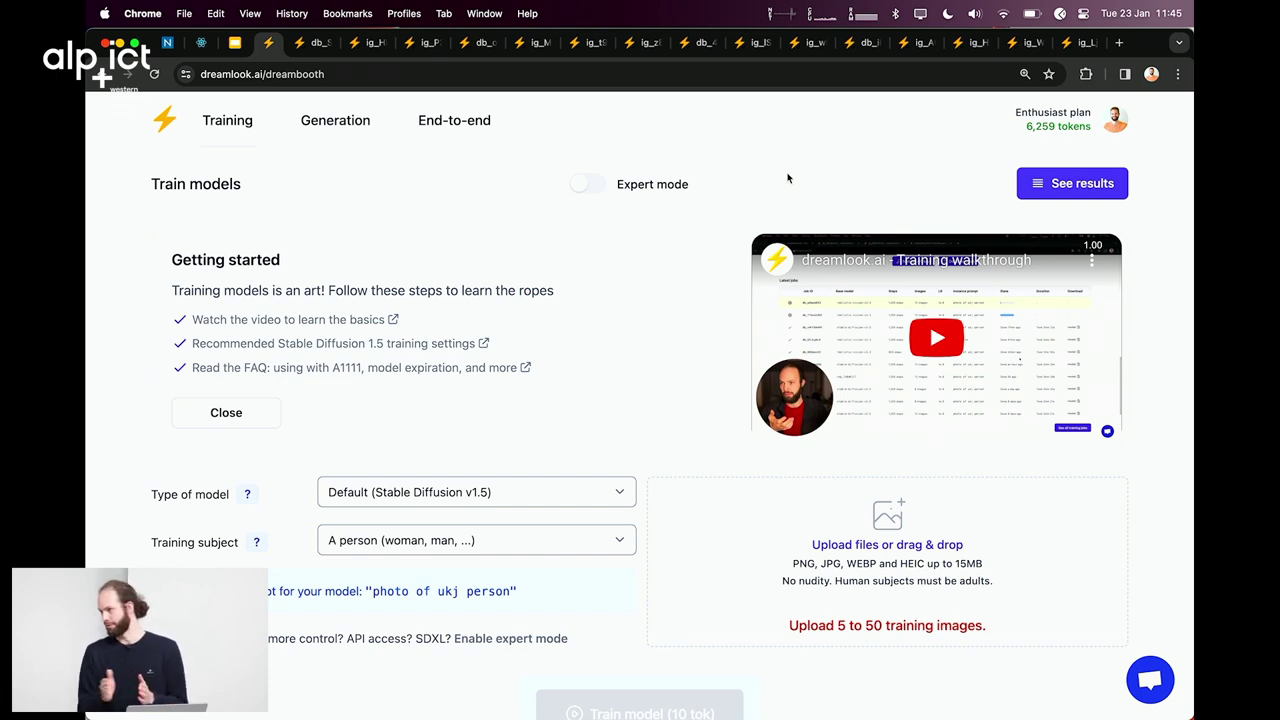
Step: Toggle Expert mode on and back off to compare the two training forms
{"action": "scroll", "coordinate": [788, 178], "scroll_direction": "down", "scroll_amount": 2}
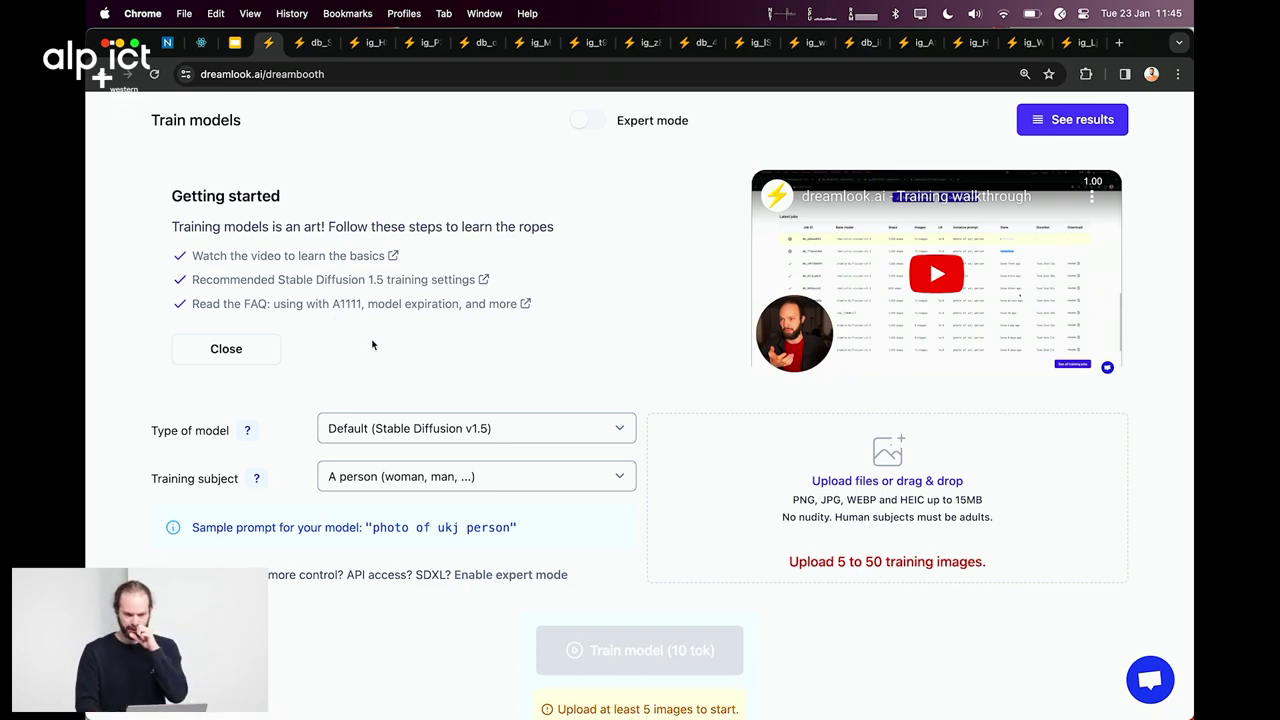
{"action": "scroll", "coordinate": [372, 345], "scroll_direction": "up", "scroll_amount": 2}
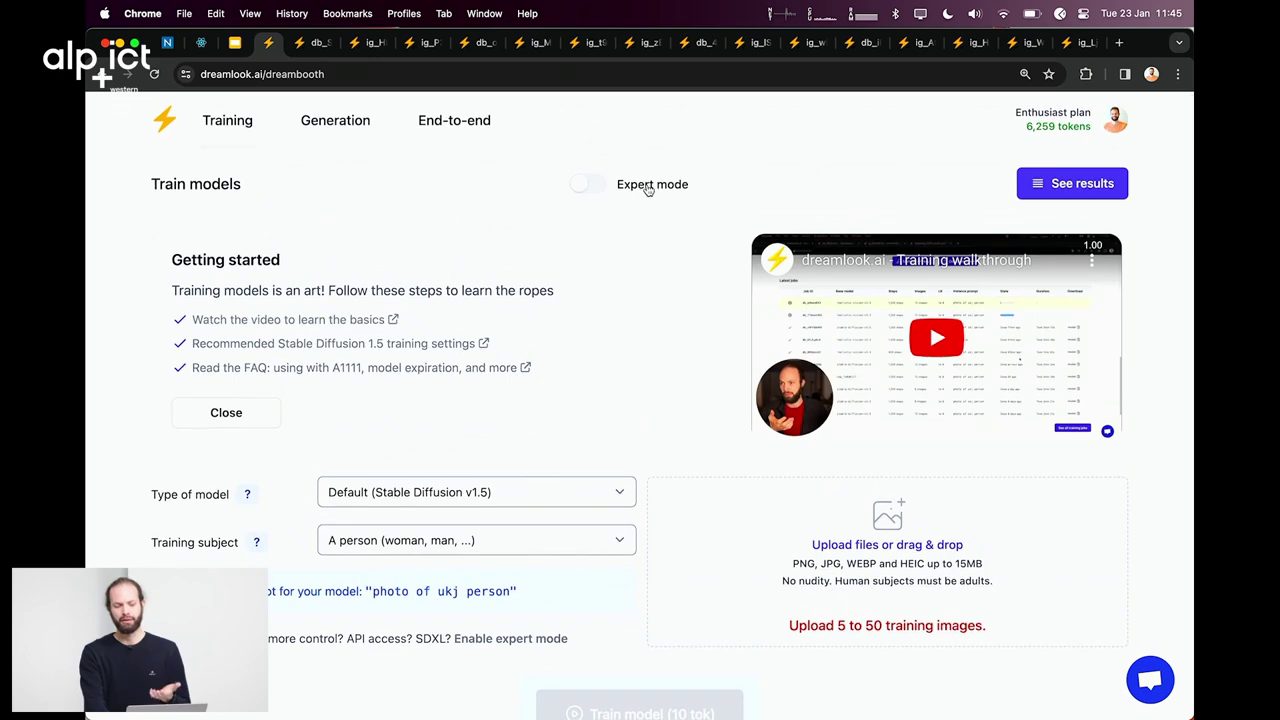
{"action": "left_click", "coordinate": [655, 187]}
{"action": "left_click", "coordinate": [656, 186]}
Step: Review the available model types and training subjects in the simplified training form, keeping the current choices
{"action": "scroll", "coordinate": [791, 203], "scroll_direction": "down", "scroll_amount": 5}
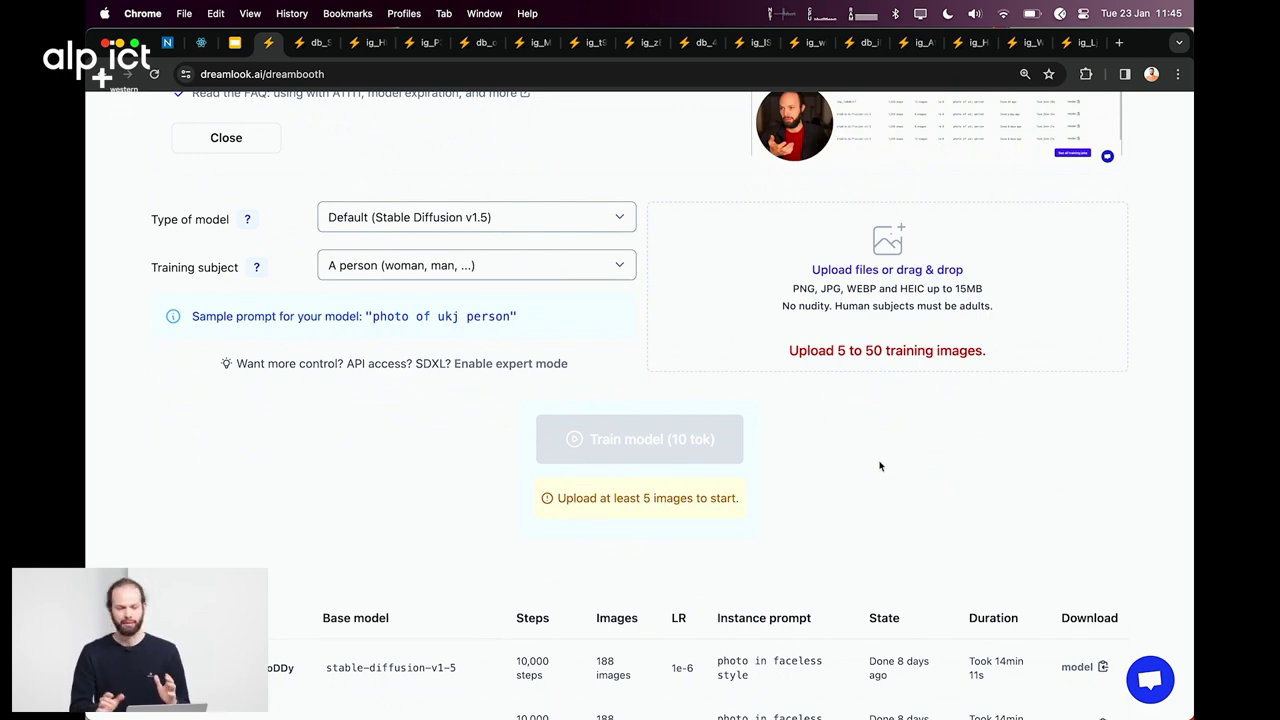
{"action": "left_click", "coordinate": [384, 220]}
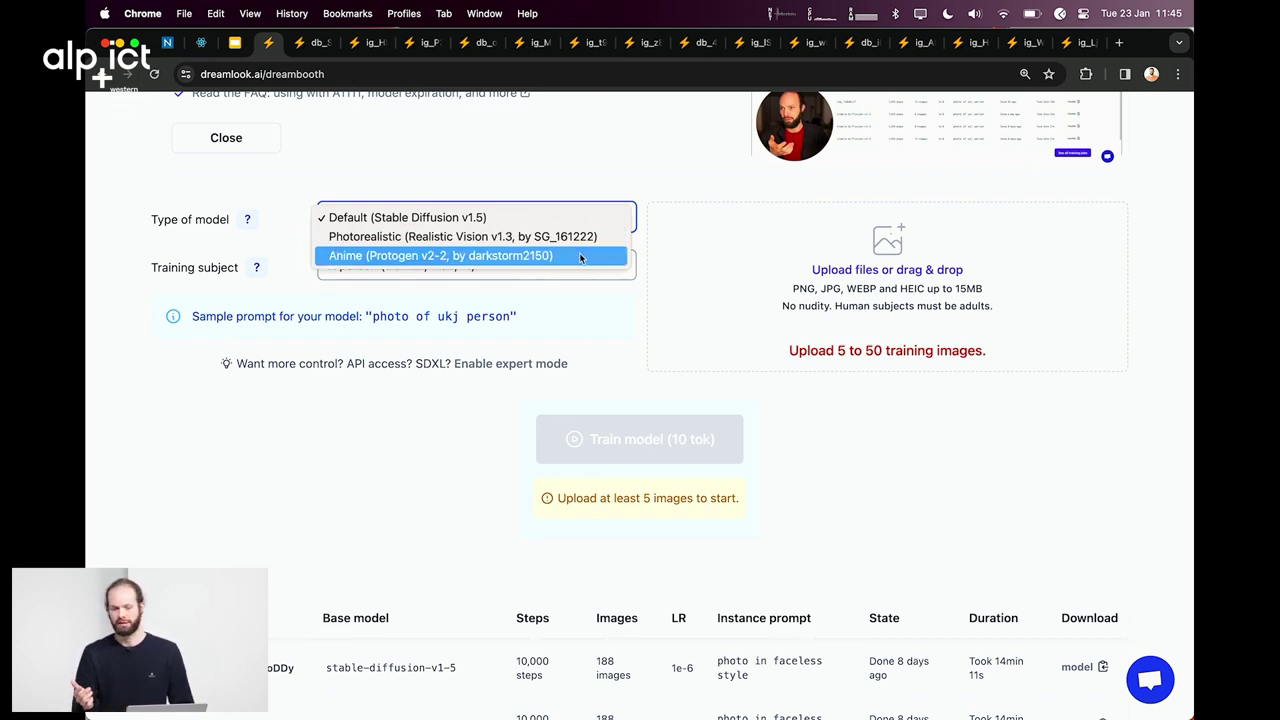
{"action": "left_click", "coordinate": [888, 449]}
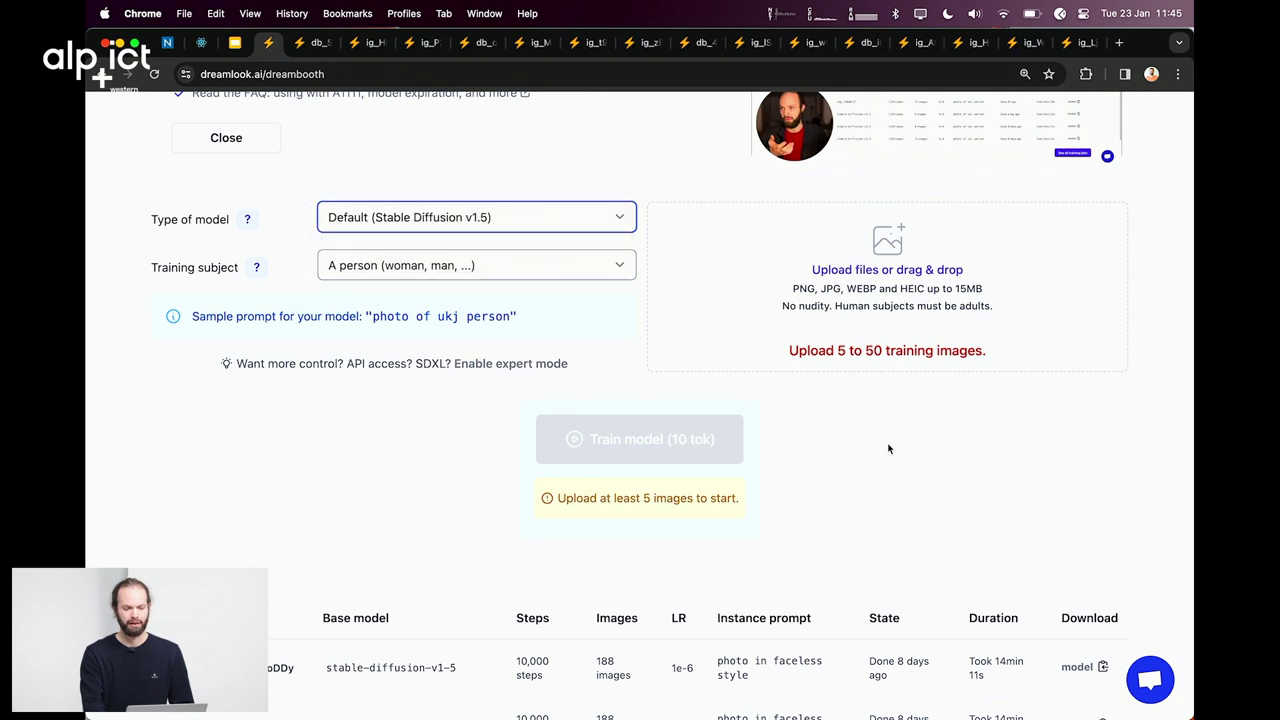
{"action": "left_click", "coordinate": [583, 274]}
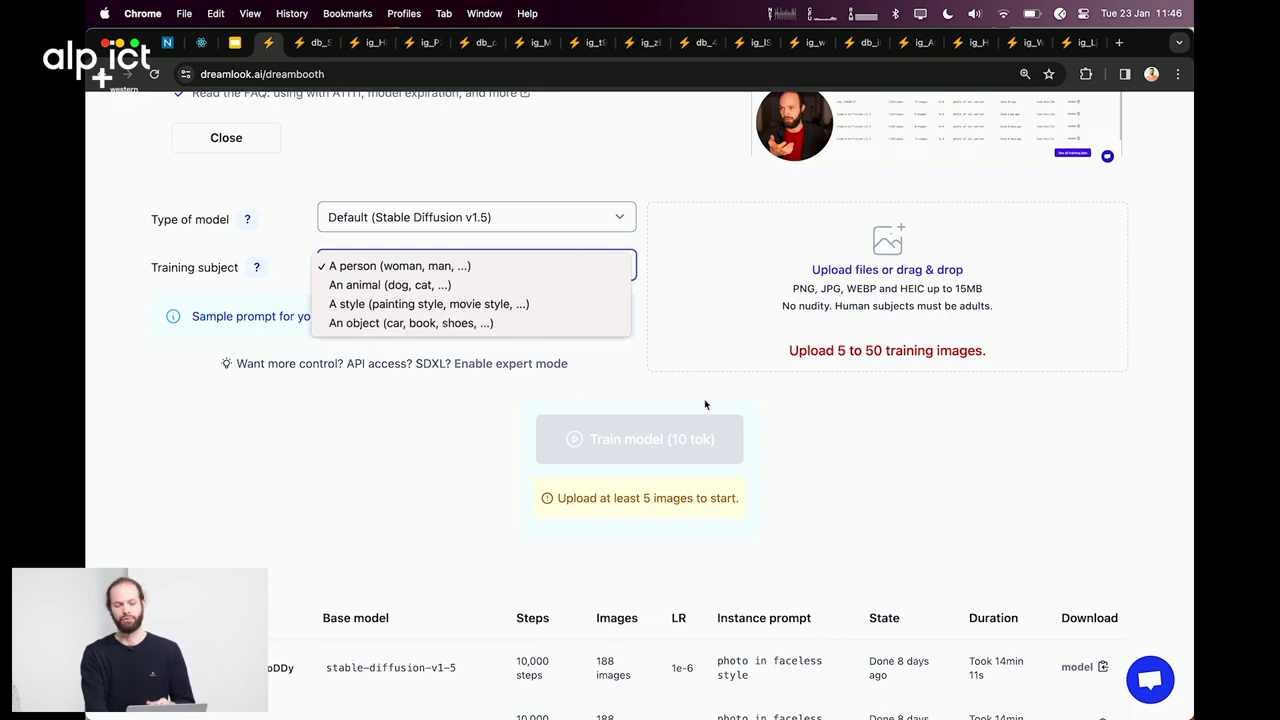
{"action": "left_click", "coordinate": [889, 463]}
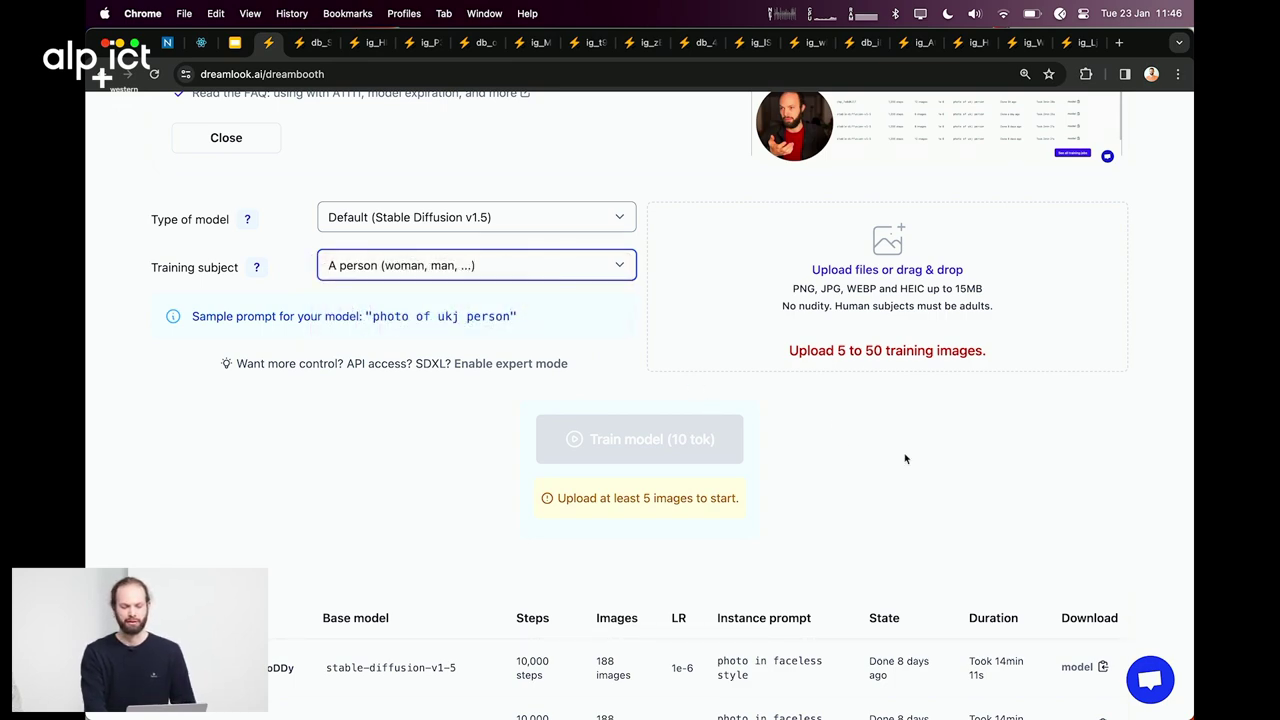
Step: Turn on Expert mode for model training
{"action": "scroll", "coordinate": [902, 460], "scroll_direction": "up", "scroll_amount": 5}
{"action": "scroll", "coordinate": [905, 458], "scroll_direction": "down", "scroll_amount": 5}
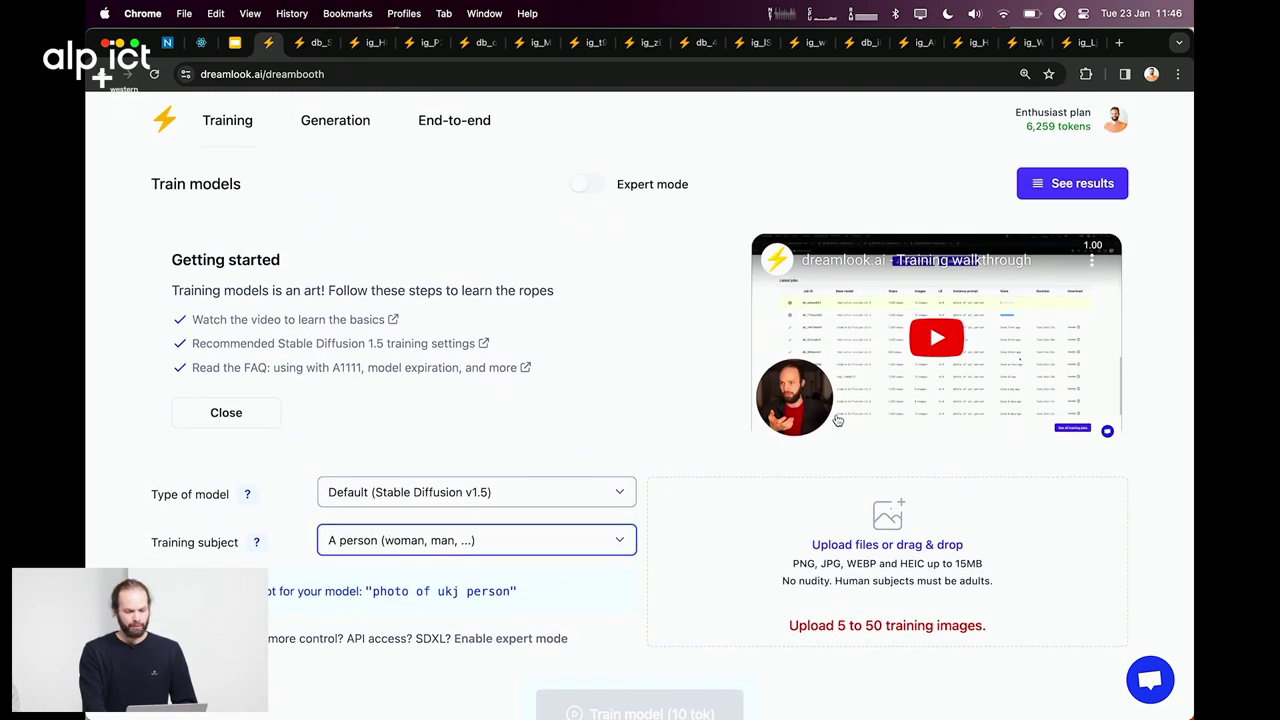
{"action": "scroll", "coordinate": [774, 471], "scroll_direction": "up", "scroll_amount": 4}
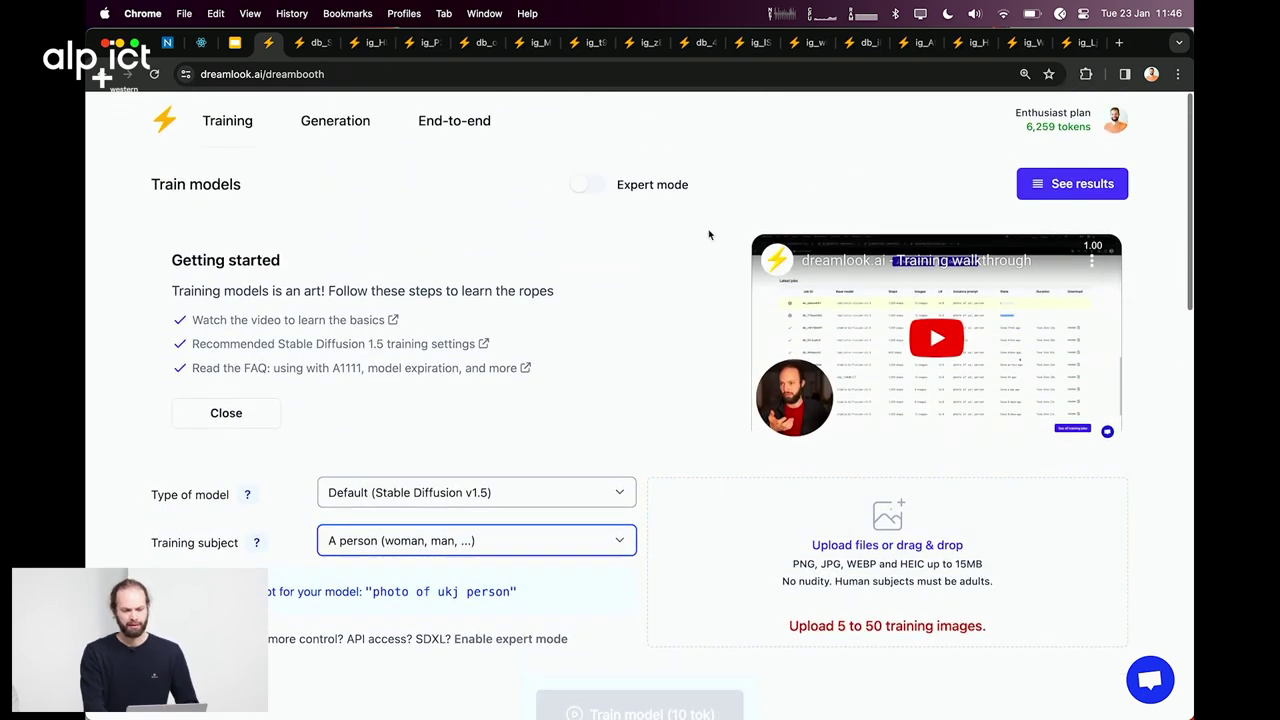
{"action": "left_click", "coordinate": [652, 188]}
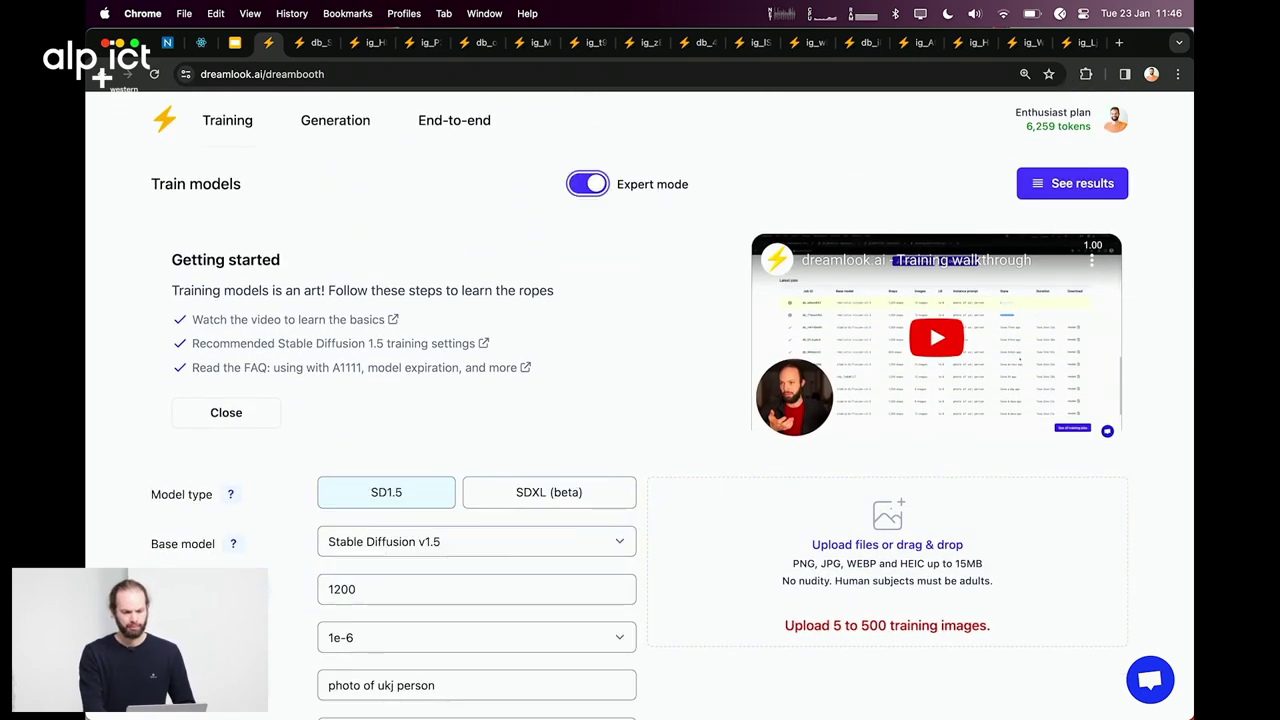
Step: Review the expert training settings and the list of available base models, keeping Stable Diffusion v1.5
{"action": "scroll", "coordinate": [797, 326], "scroll_direction": "down", "scroll_amount": 5}
{"action": "scroll", "coordinate": [794, 426], "scroll_direction": "down", "scroll_amount": 1}
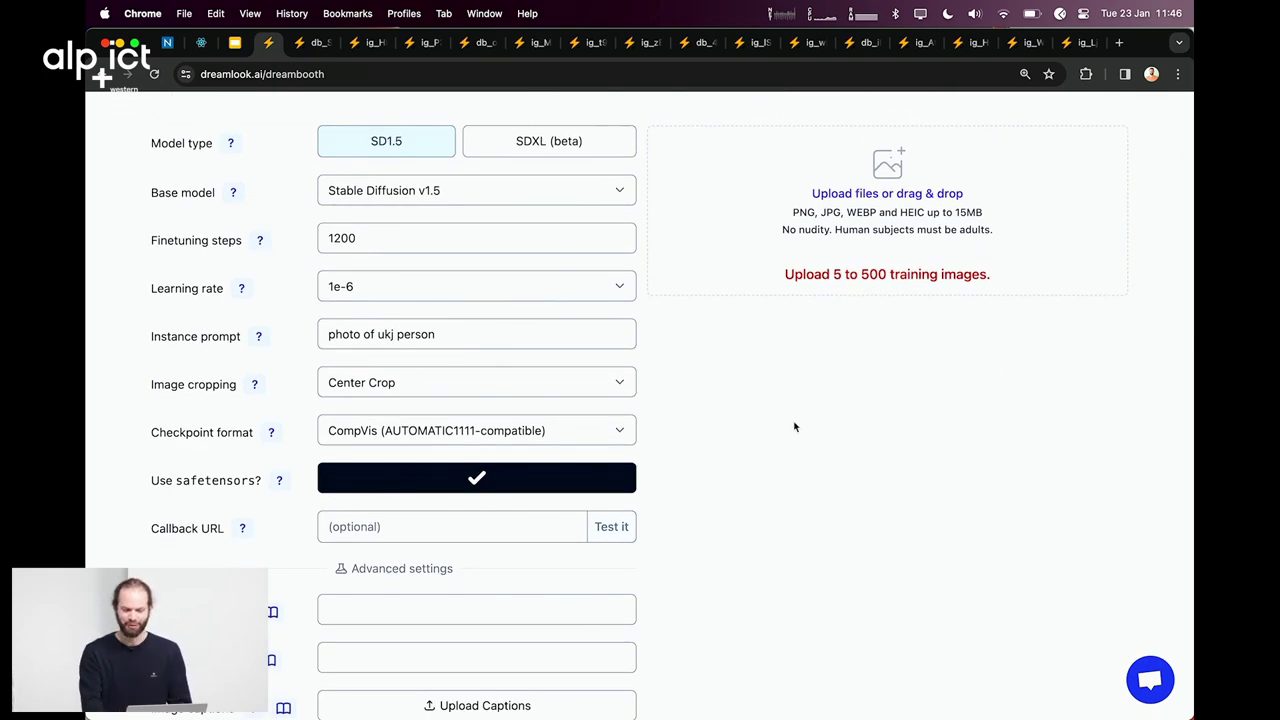
{"action": "scroll", "coordinate": [794, 426], "scroll_direction": "down", "scroll_amount": 1}
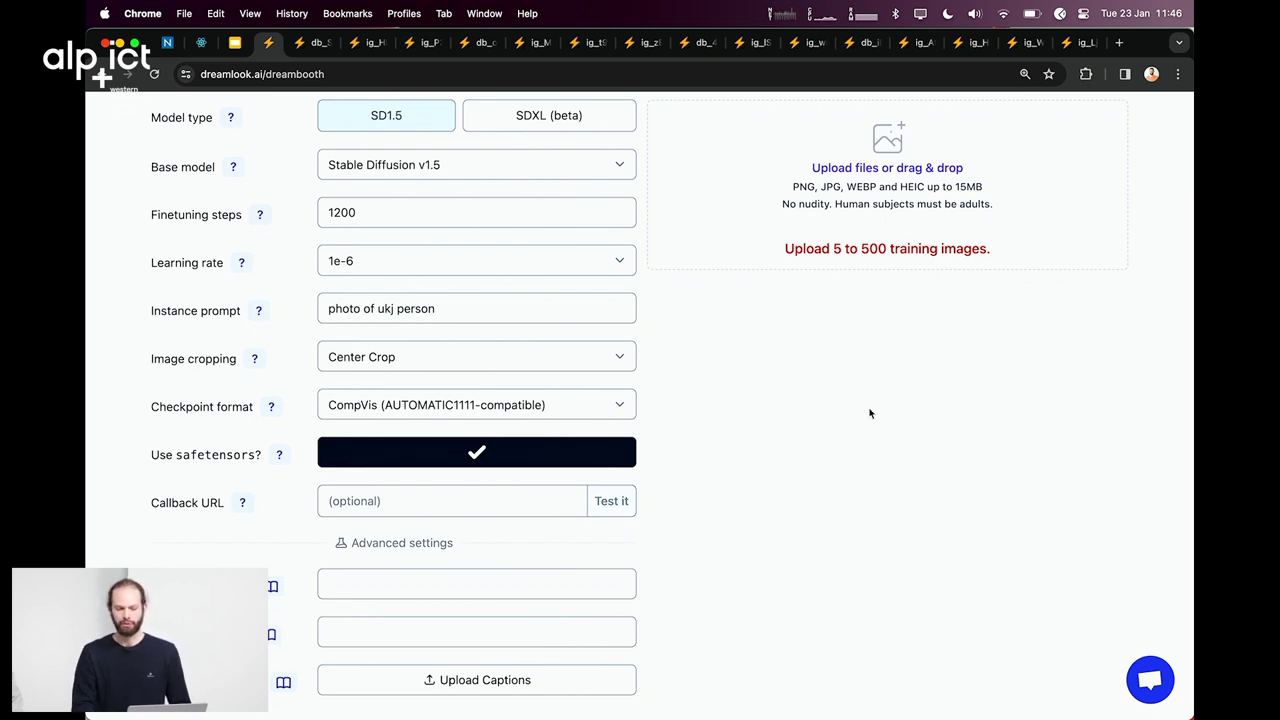
{"action": "left_click", "coordinate": [572, 170]}
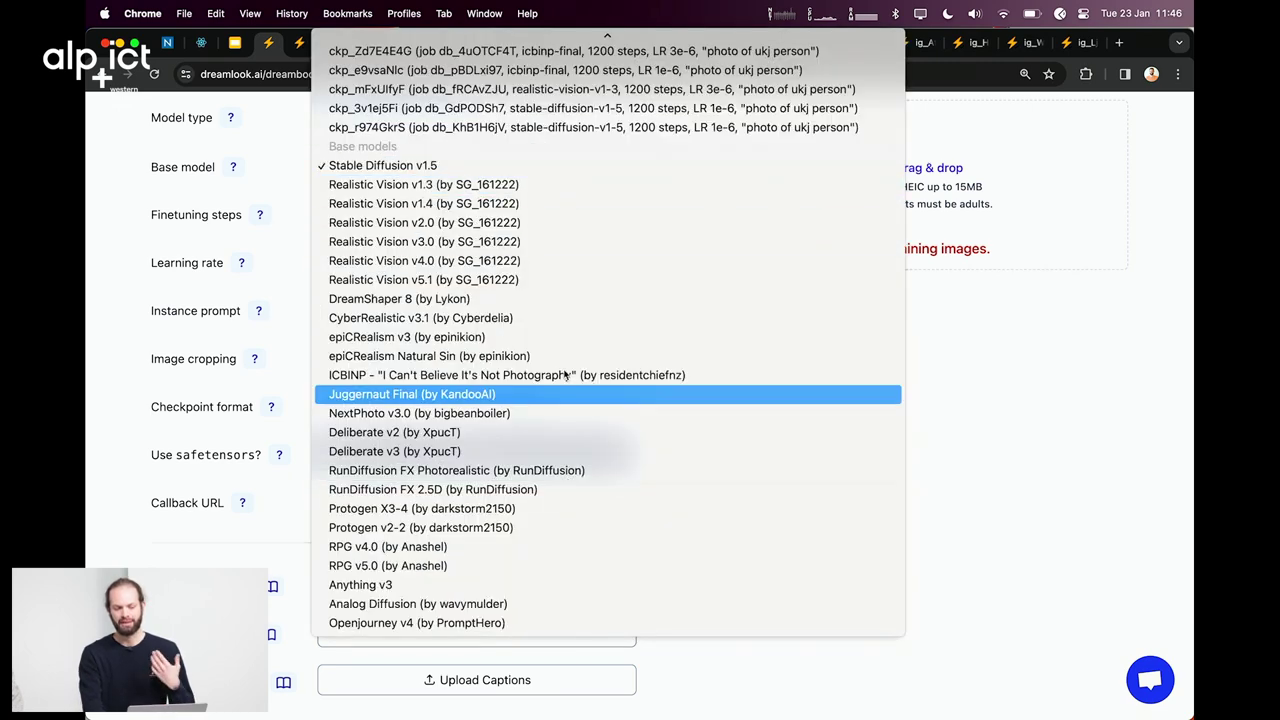
{"action": "left_click", "coordinate": [1066, 452]}
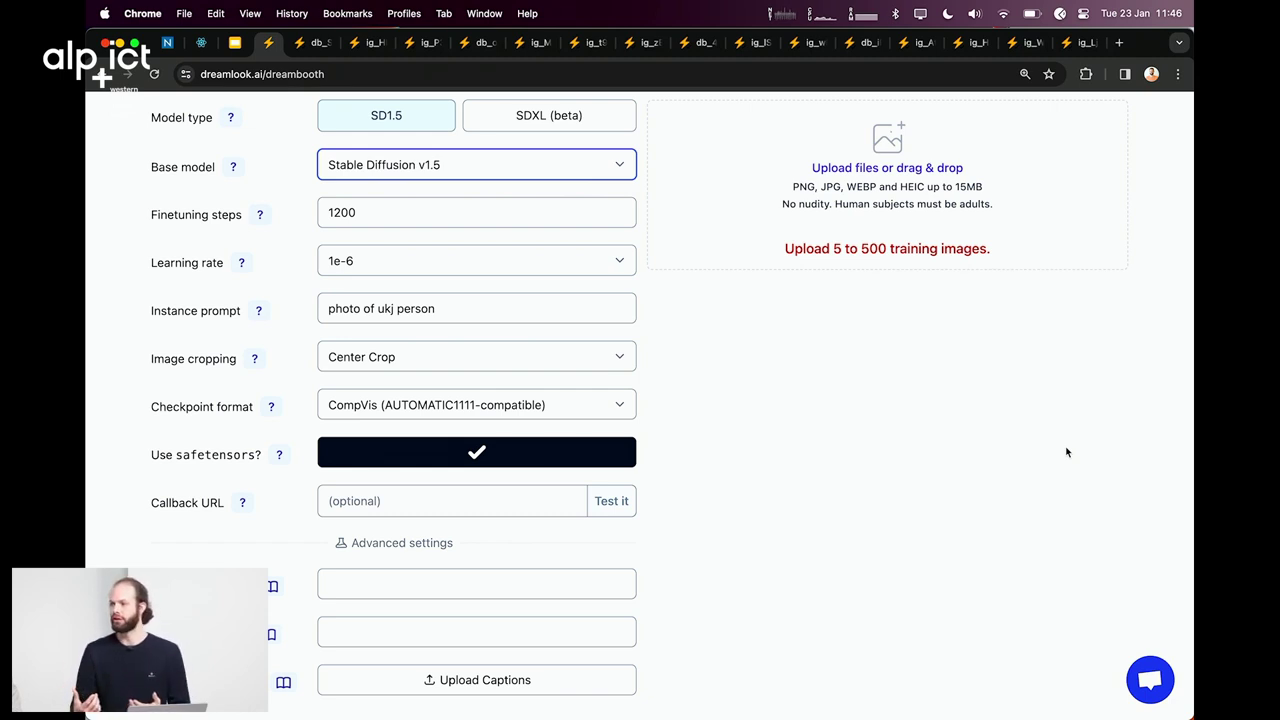
Step: Keep the SD1.5 model type and set the base model to Realistic Vision v1.3 (by SG_161222)
{"action": "left_click", "coordinate": [520, 116]}
{"action": "left_click", "coordinate": [395, 117]}
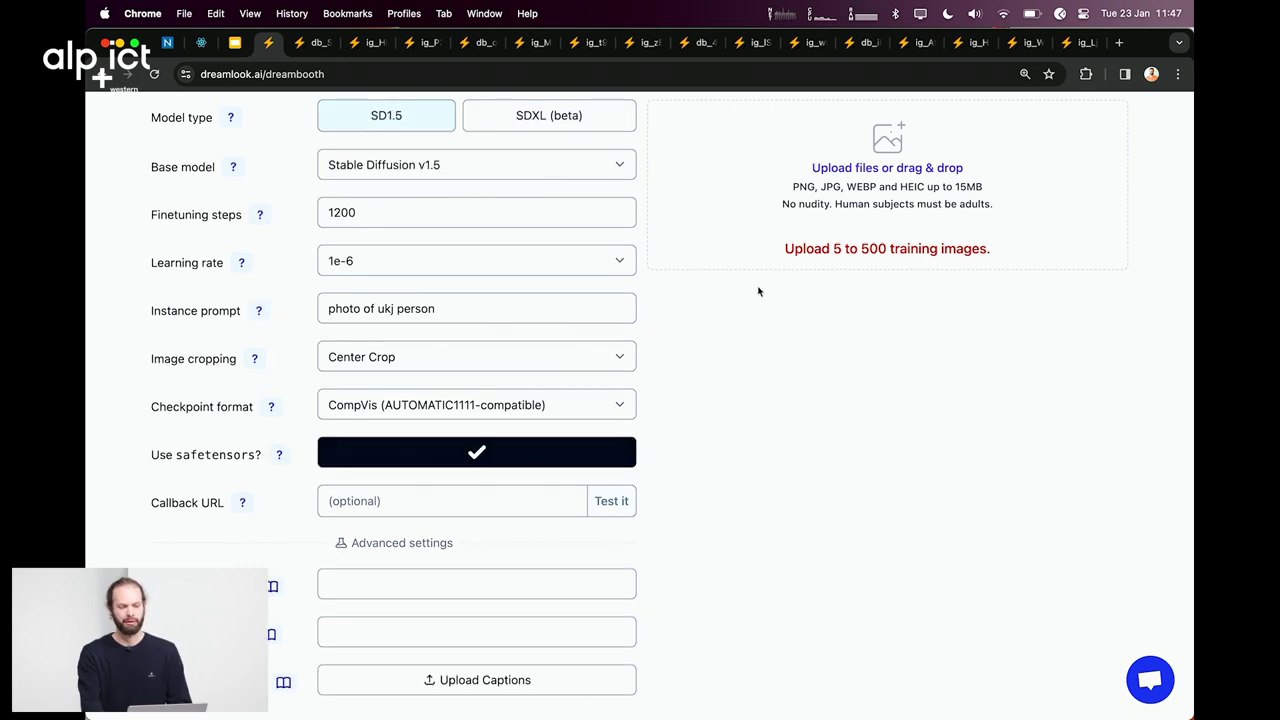
{"action": "left_click", "coordinate": [493, 168]}
{"action": "left_click", "coordinate": [495, 185]}
Step: Review the image cropping options, keeping Center Crop, and highlight the token "ukj" in the instance prompt
{"action": "scroll", "coordinate": [714, 291], "scroll_direction": "down", "scroll_amount": 1}
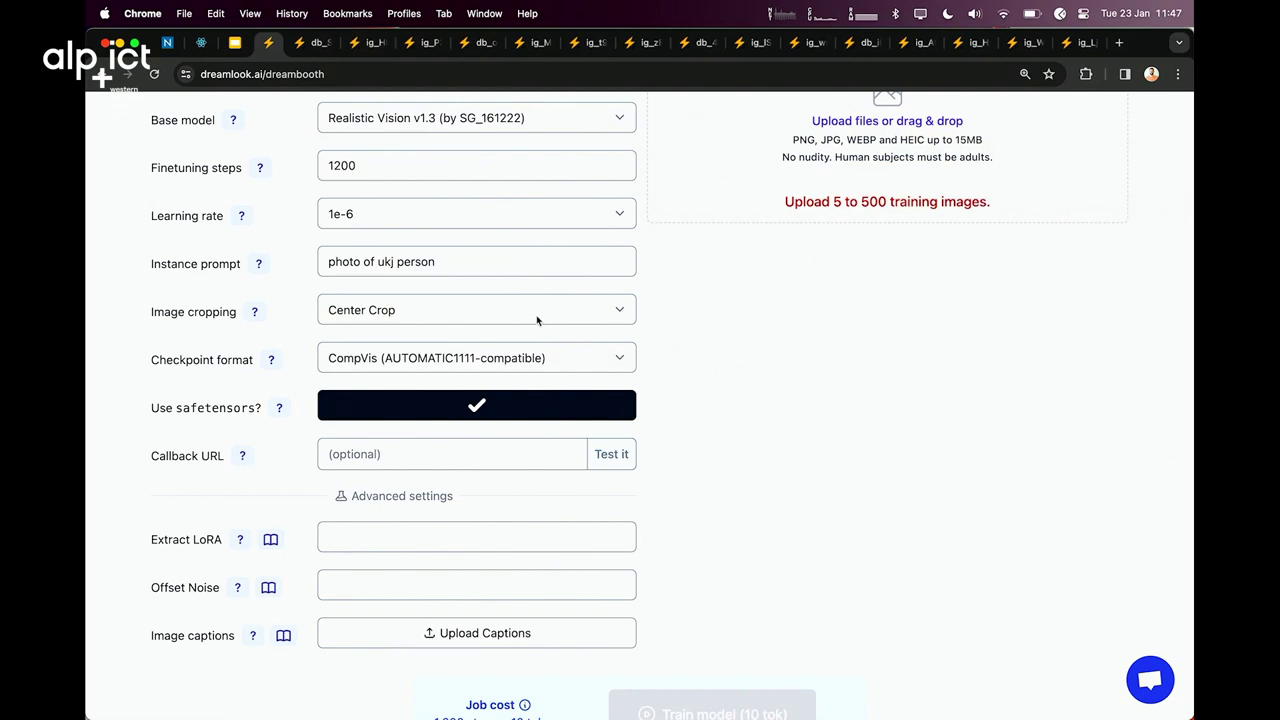
{"action": "left_click", "coordinate": [542, 315]}
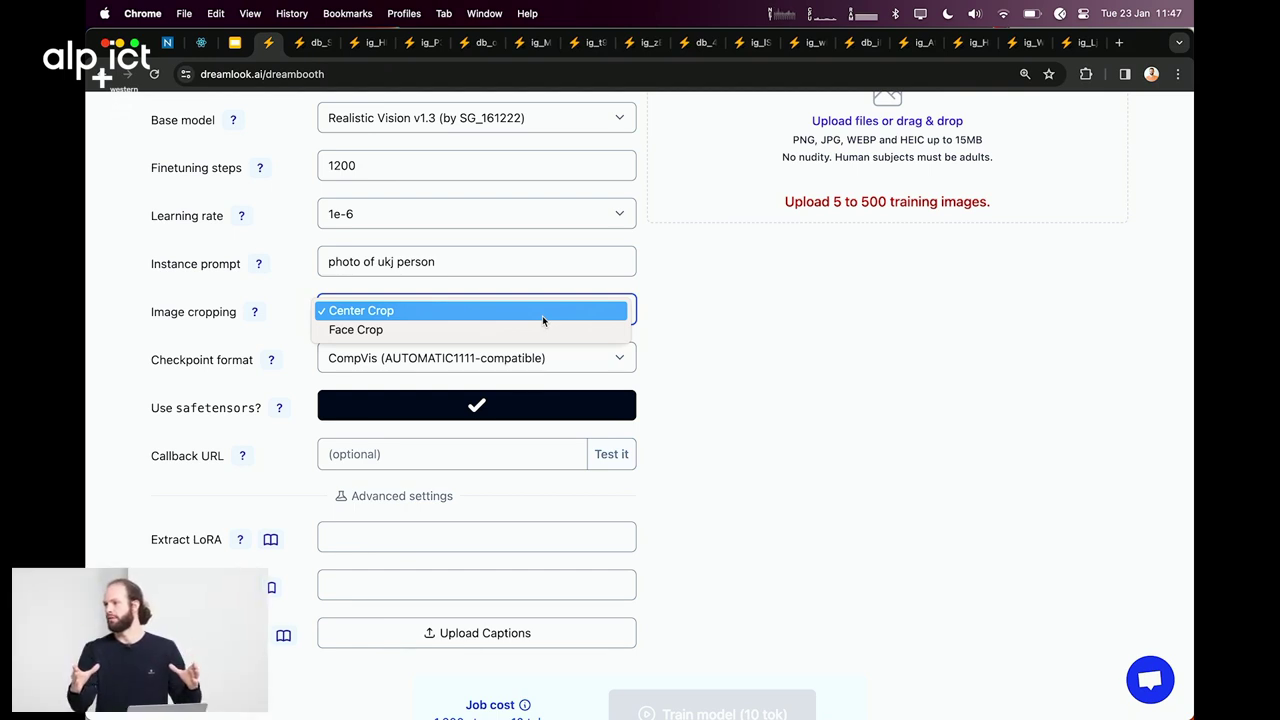
{"action": "left_click", "coordinate": [751, 343]}
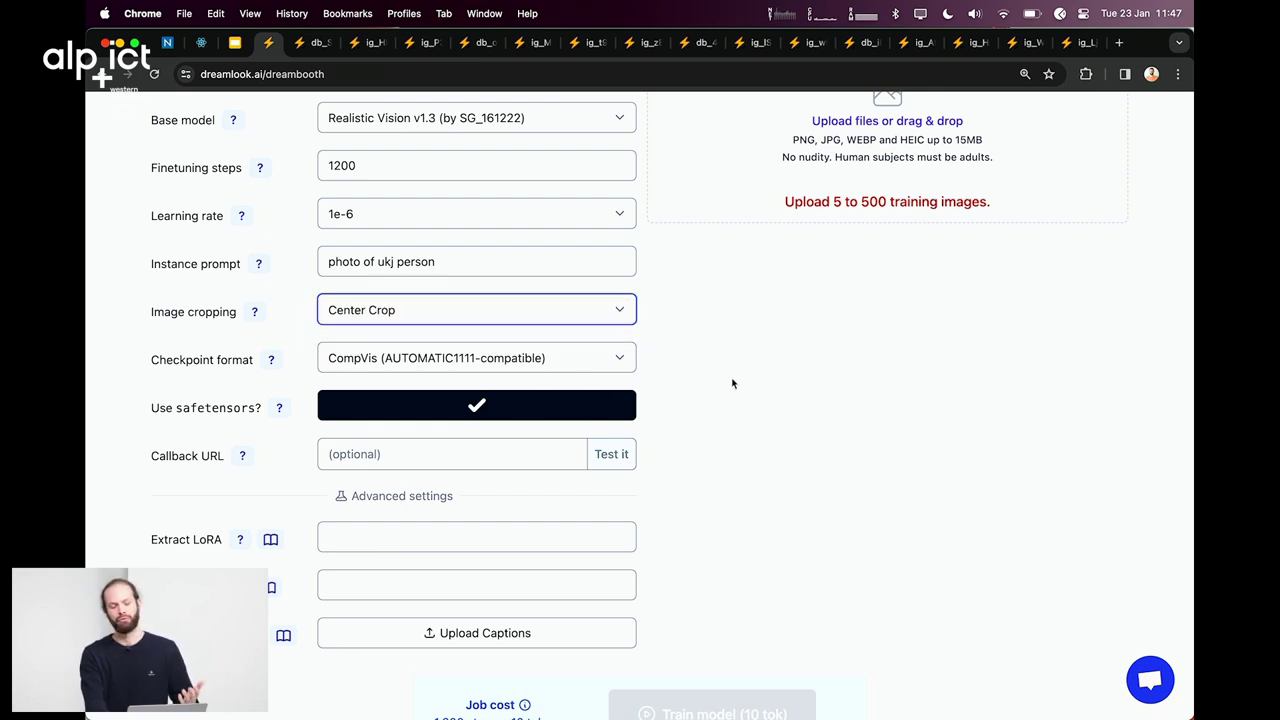
{"action": "scroll", "coordinate": [732, 383], "scroll_direction": "down", "scroll_amount": 1}
{"action": "scroll", "coordinate": [732, 383], "scroll_direction": "up", "scroll_amount": 2}
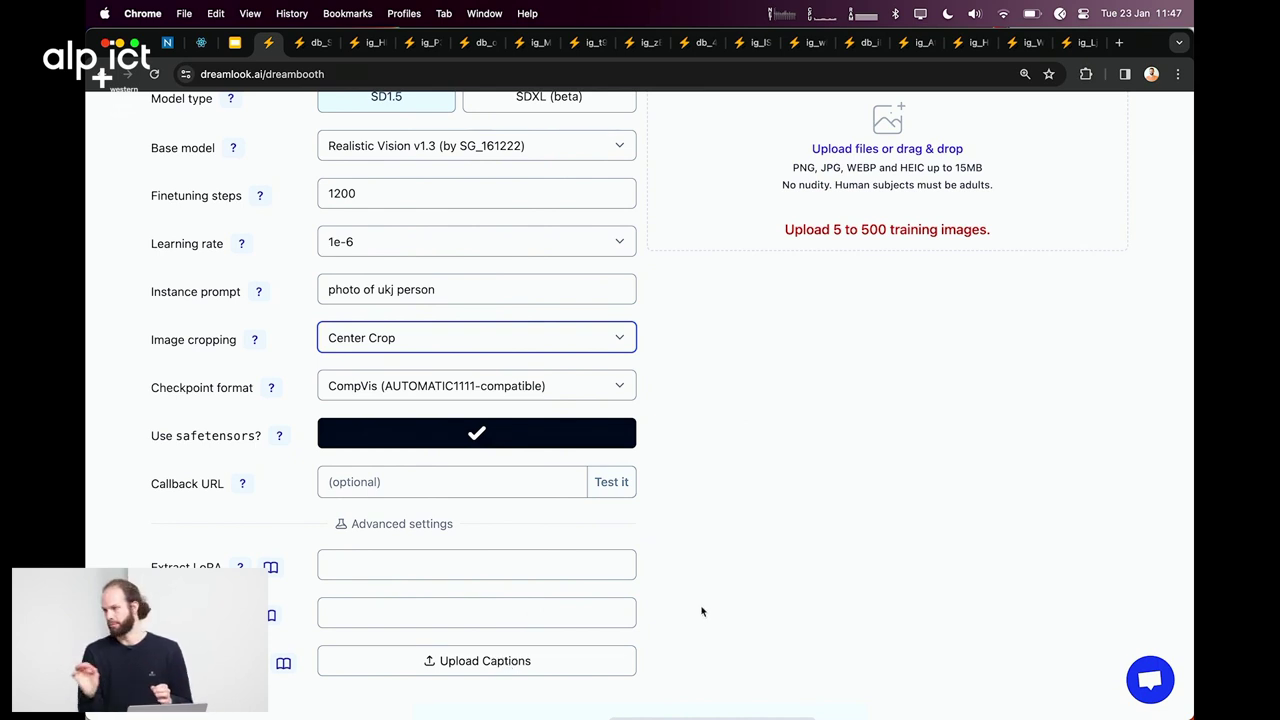
{"action": "scroll", "coordinate": [843, 514], "scroll_direction": "up", "scroll_amount": 3}
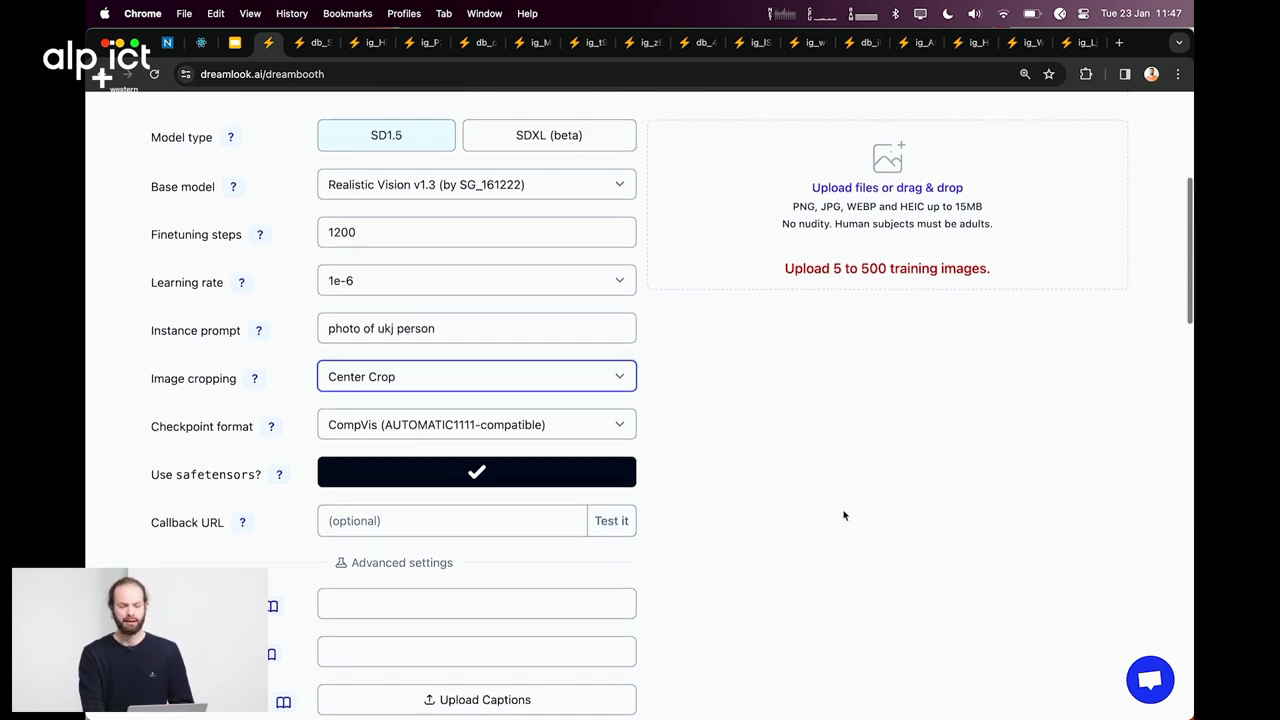
{"action": "left_click", "coordinate": [589, 358]}
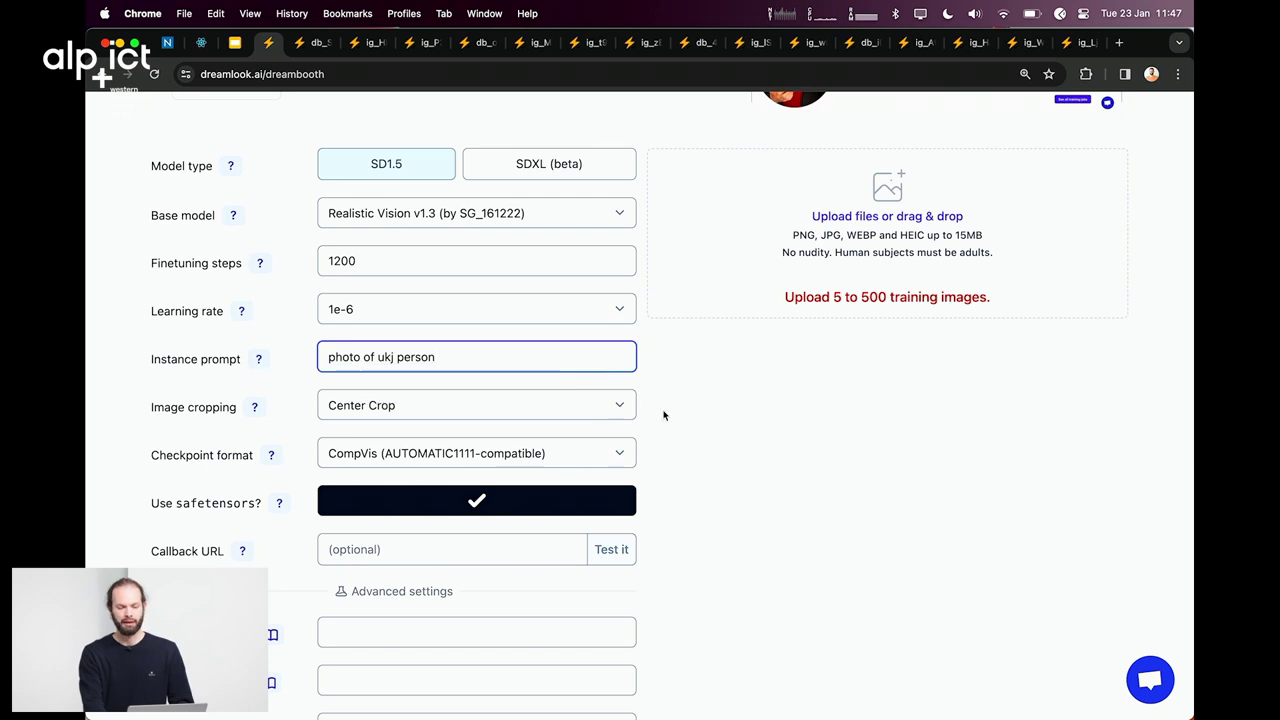
{"action": "scroll", "coordinate": [766, 420], "scroll_direction": "up", "scroll_amount": 1}
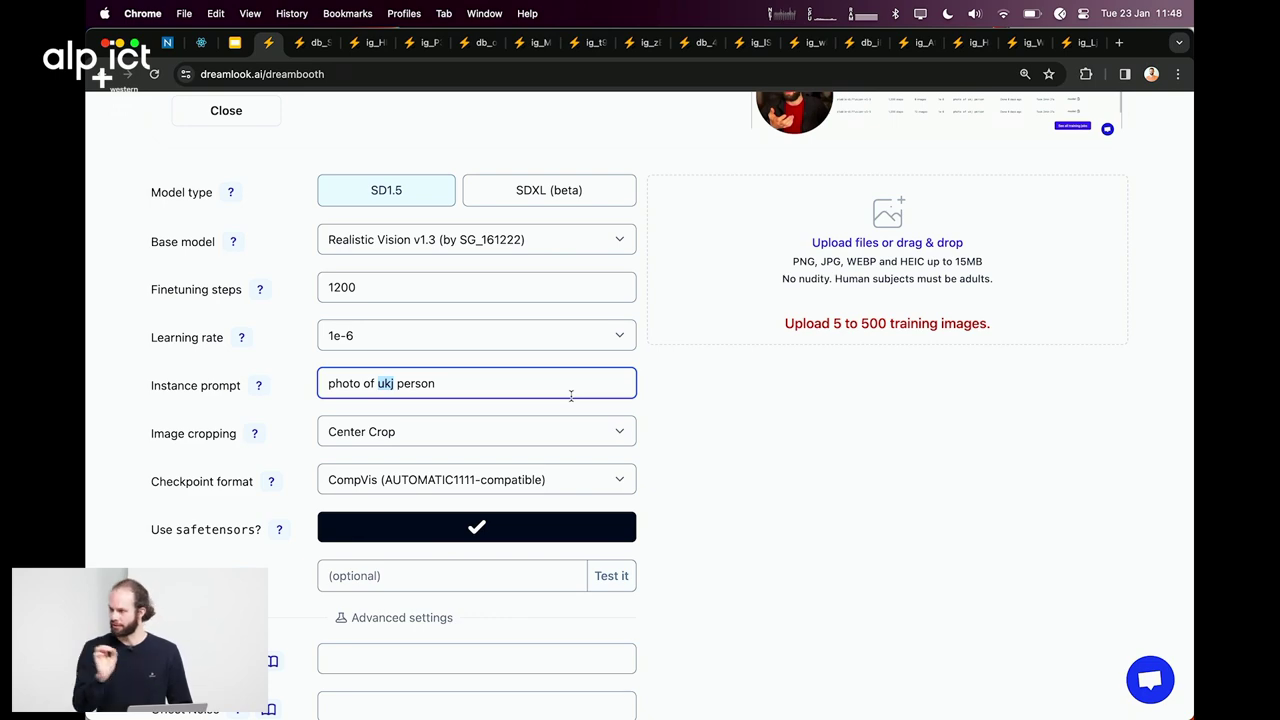
Step: Begin uploading training images and browse to the person's photo folder inside the demos folder
{"action": "left_click", "coordinate": [681, 241]}
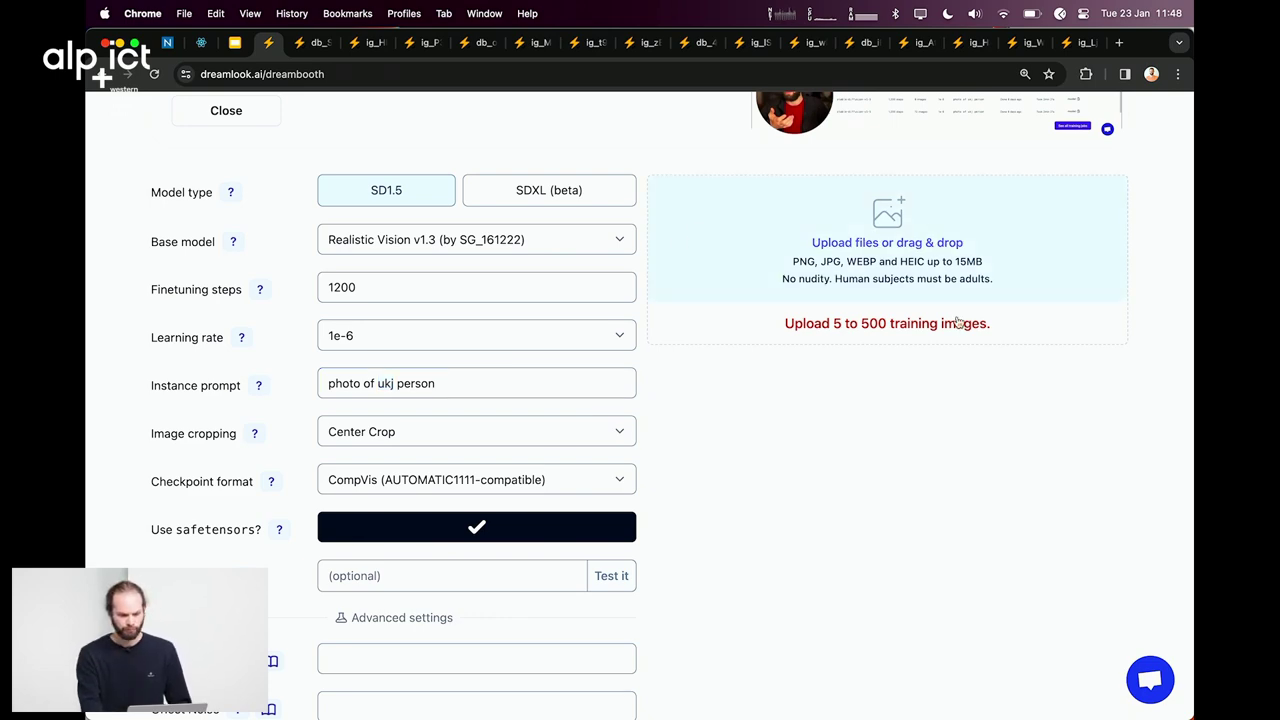
{"action": "left_click", "coordinate": [638, 344]}
{"action": "key", "text": "super+Up"}
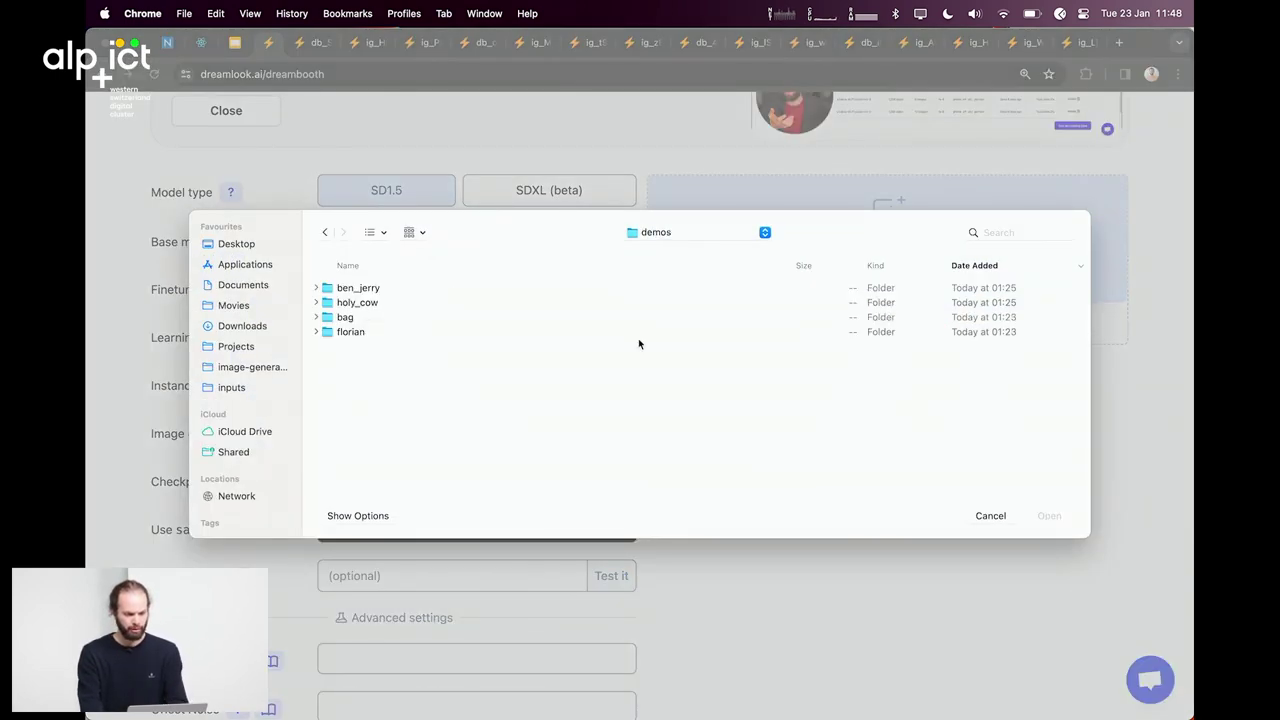
{"action": "key", "text": "Down"}
{"action": "key", "text": "Down"}
{"action": "key", "text": "Down"}
{"action": "key", "text": "Down"}
{"action": "key", "text": "super+Down"}
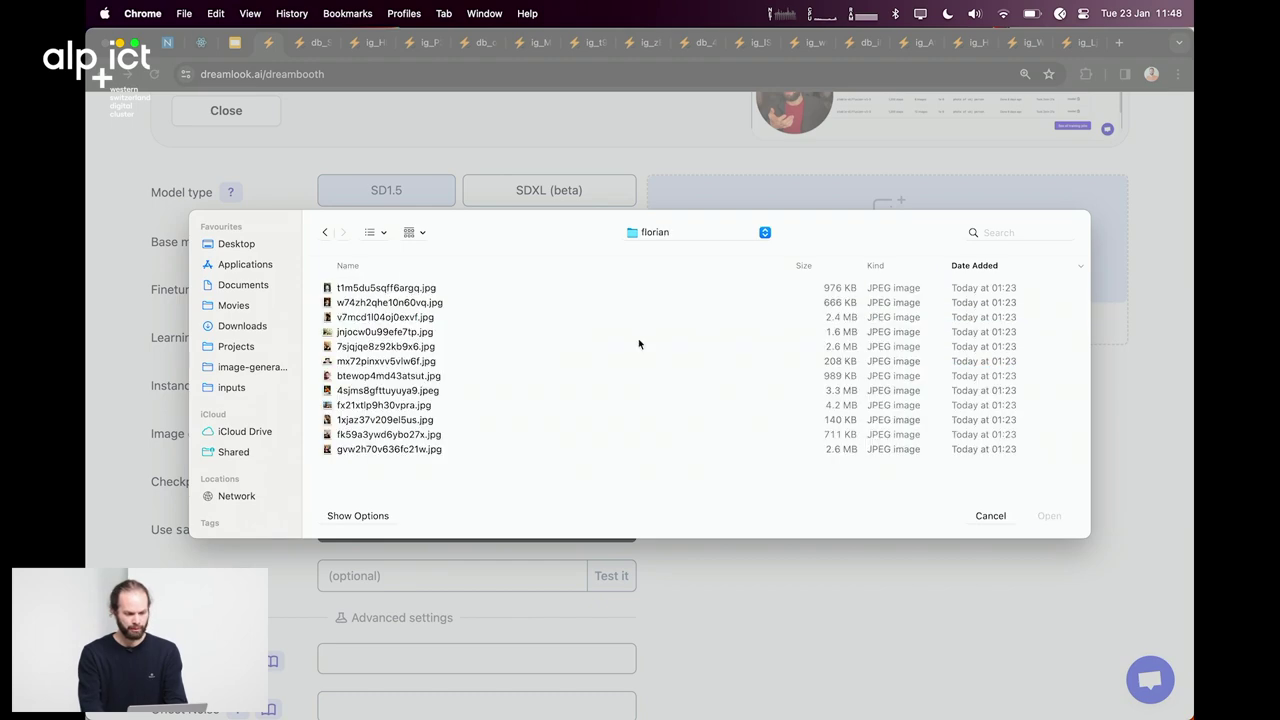
Step: Upload all the photos in the folder as training images
{"action": "left_click", "coordinate": [638, 344]}
{"action": "key", "text": "super+a"}
{"action": "left_click", "coordinate": [1047, 515]}
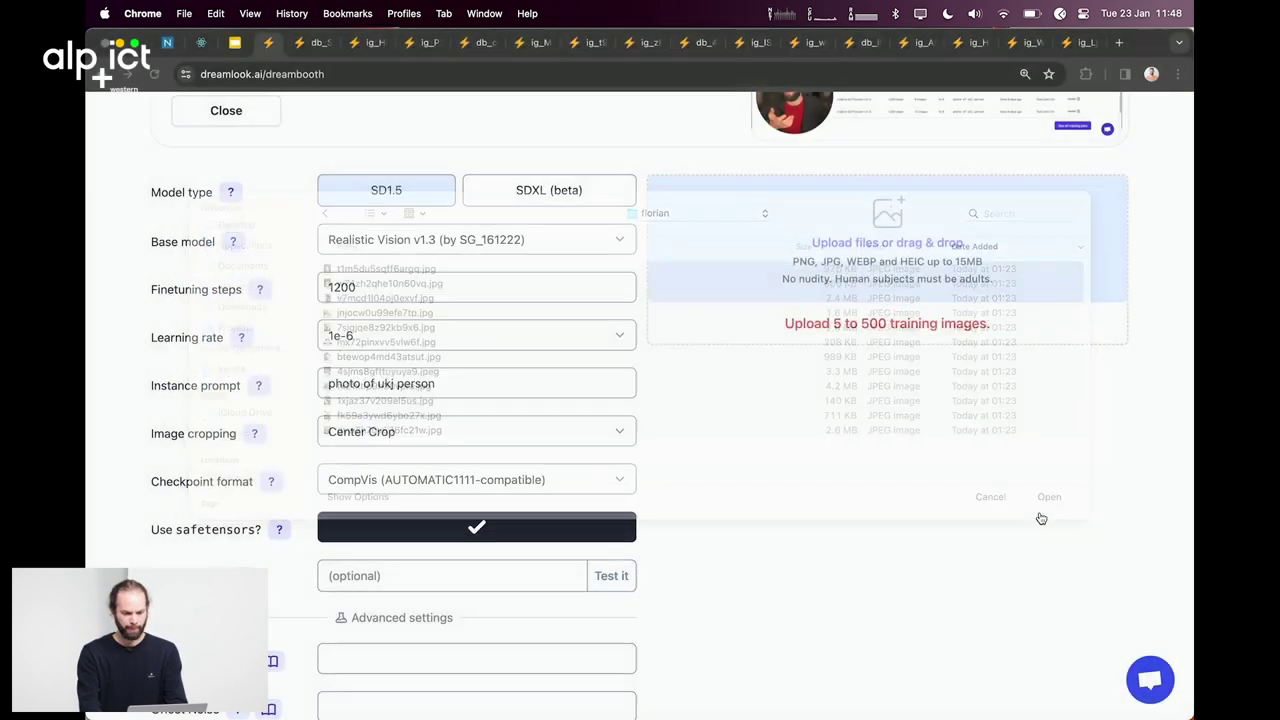
{"action": "scroll", "coordinate": [990, 522], "scroll_direction": "down", "scroll_amount": 2}
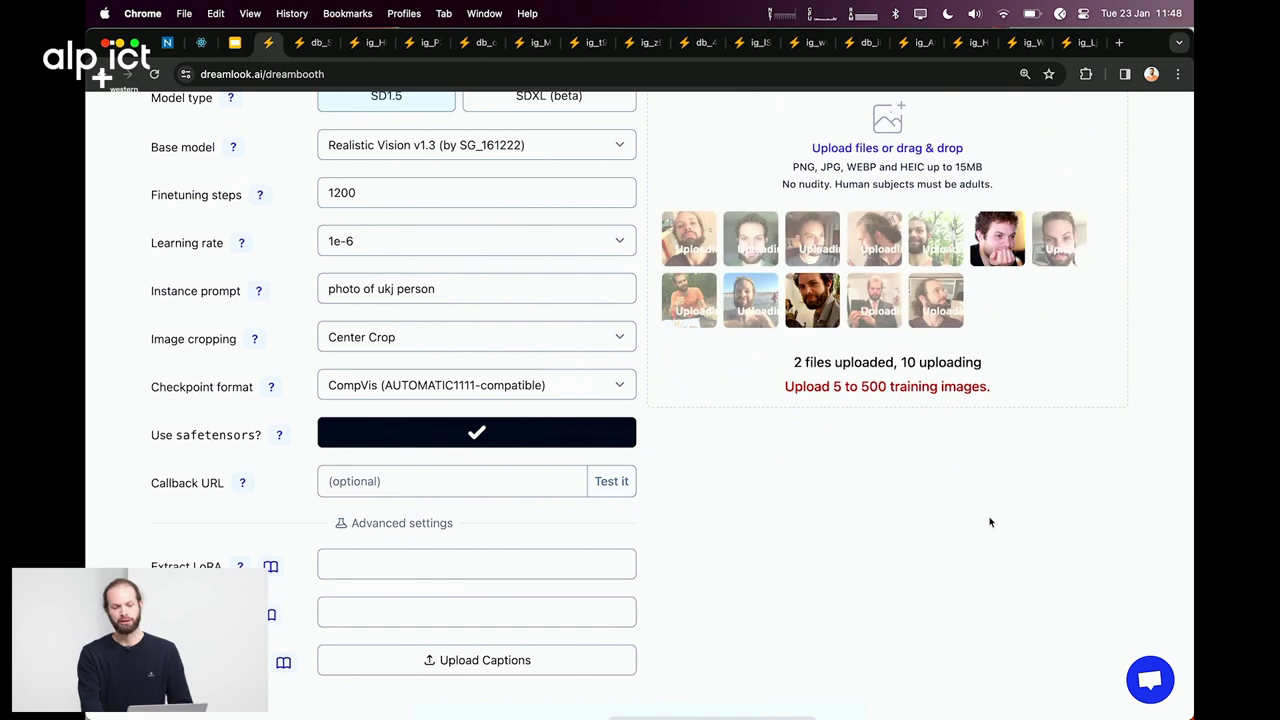
{"action": "scroll", "coordinate": [971, 474], "scroll_direction": "up", "scroll_amount": 1}
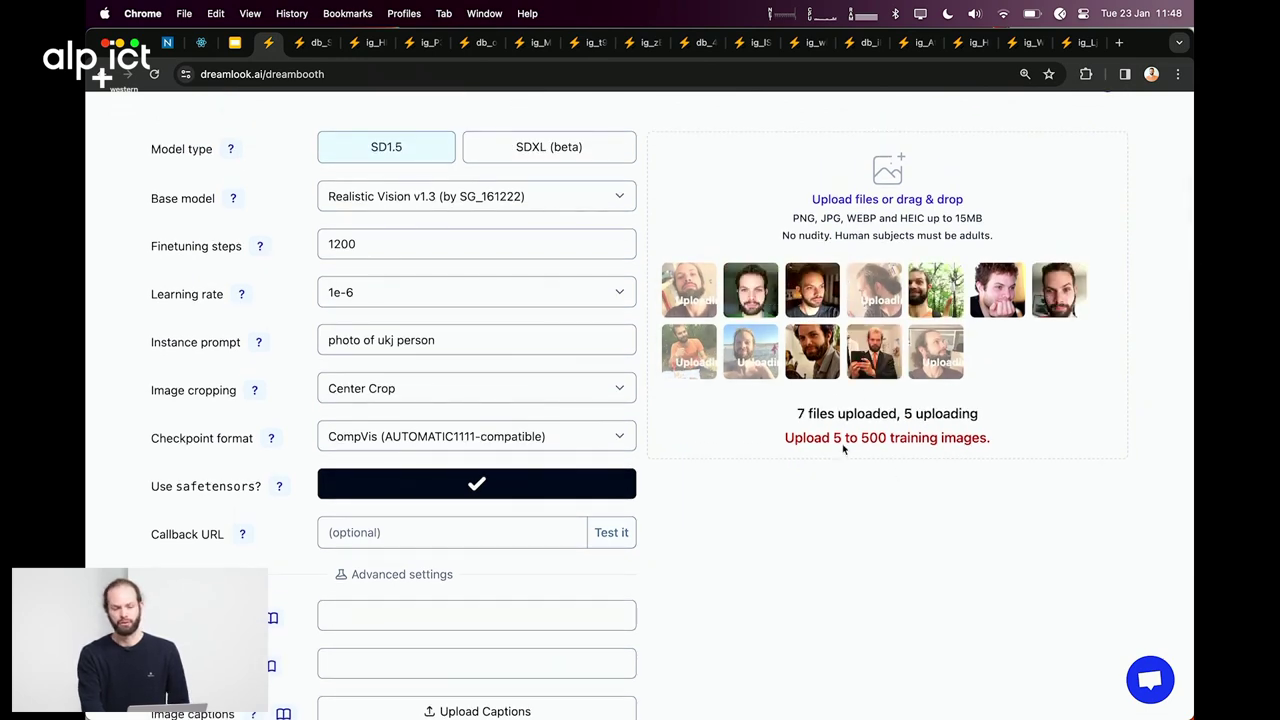
Step: Preview training photos such as mx72pinxvv5vlw6f.jpg and btewop4md43atsut.jpg in the file picker, and close it without adding any files
{"action": "left_click", "coordinate": [707, 204]}
{"action": "left_click", "coordinate": [553, 343]}
{"action": "key", "text": "space"}
{"action": "key", "text": "Down"}
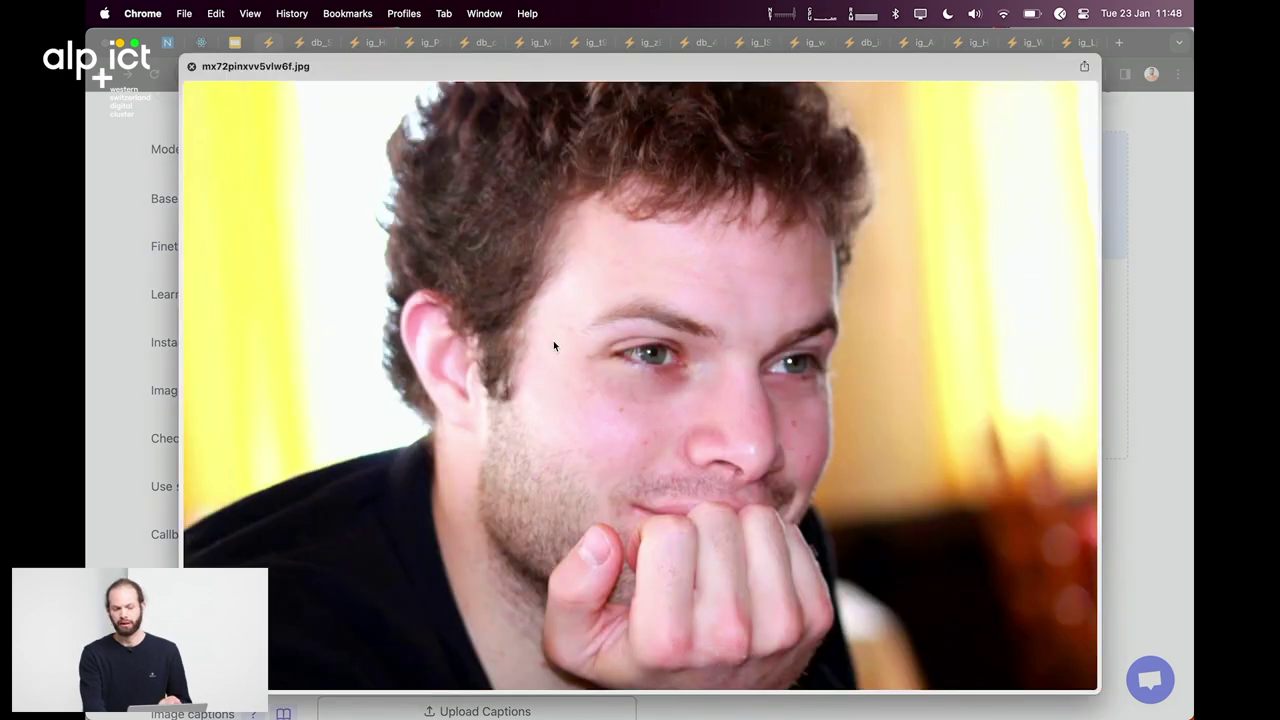
{"action": "key", "text": "Down"}
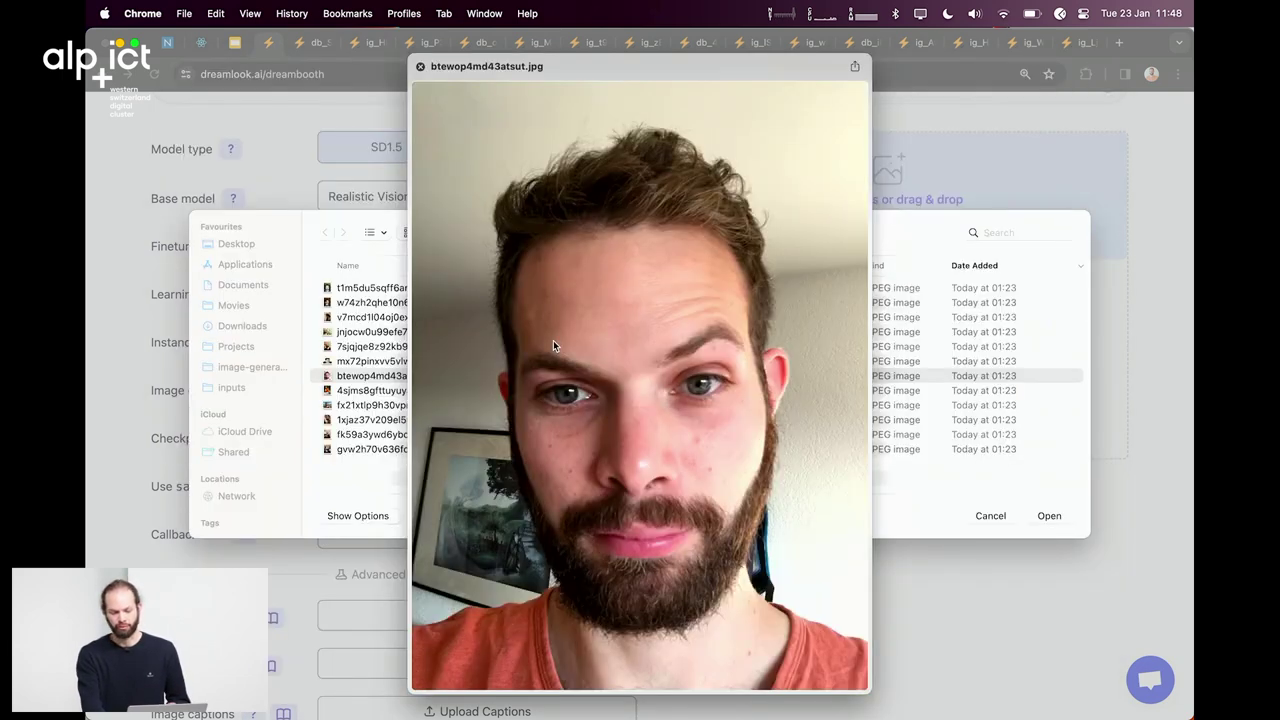
{"action": "key", "text": "space"}
{"action": "left_click", "coordinate": [990, 516]}
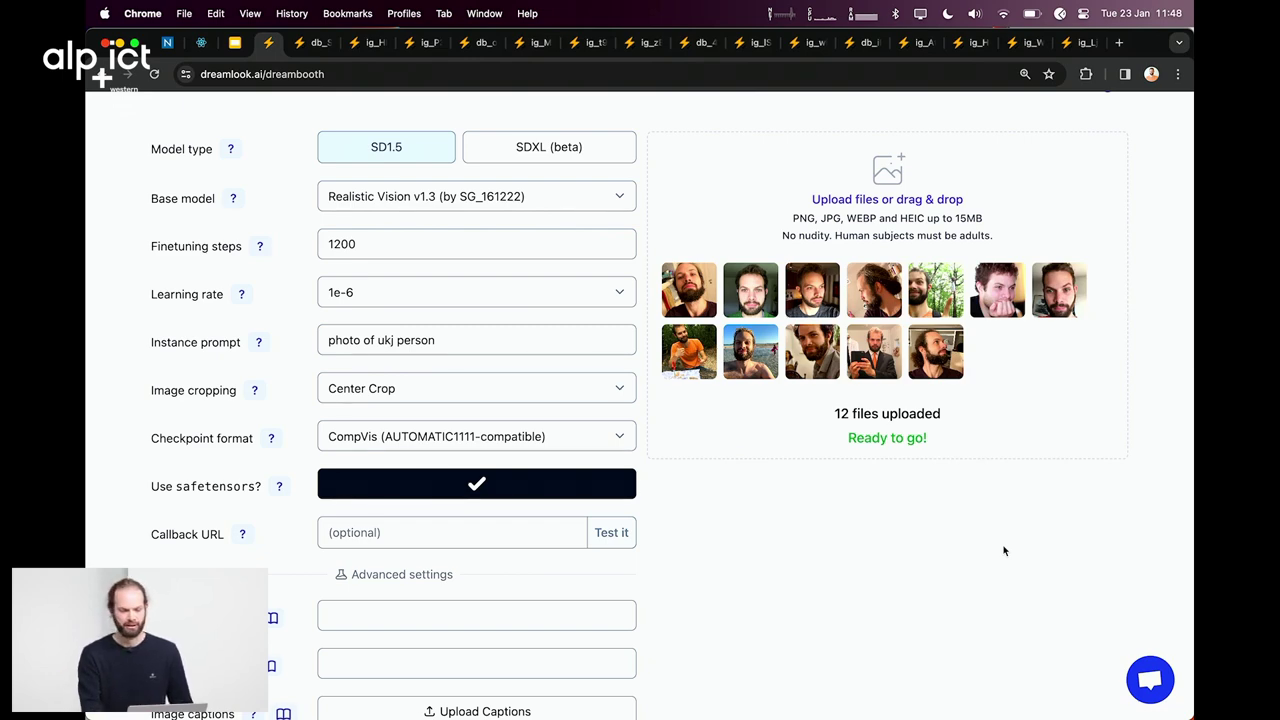
Step: Start training the model on the uploaded photos with 1200 finetuning steps
{"action": "scroll", "coordinate": [1004, 550], "scroll_direction": "down", "scroll_amount": 1}
{"action": "scroll", "coordinate": [1004, 550], "scroll_direction": "up", "scroll_amount": 2}
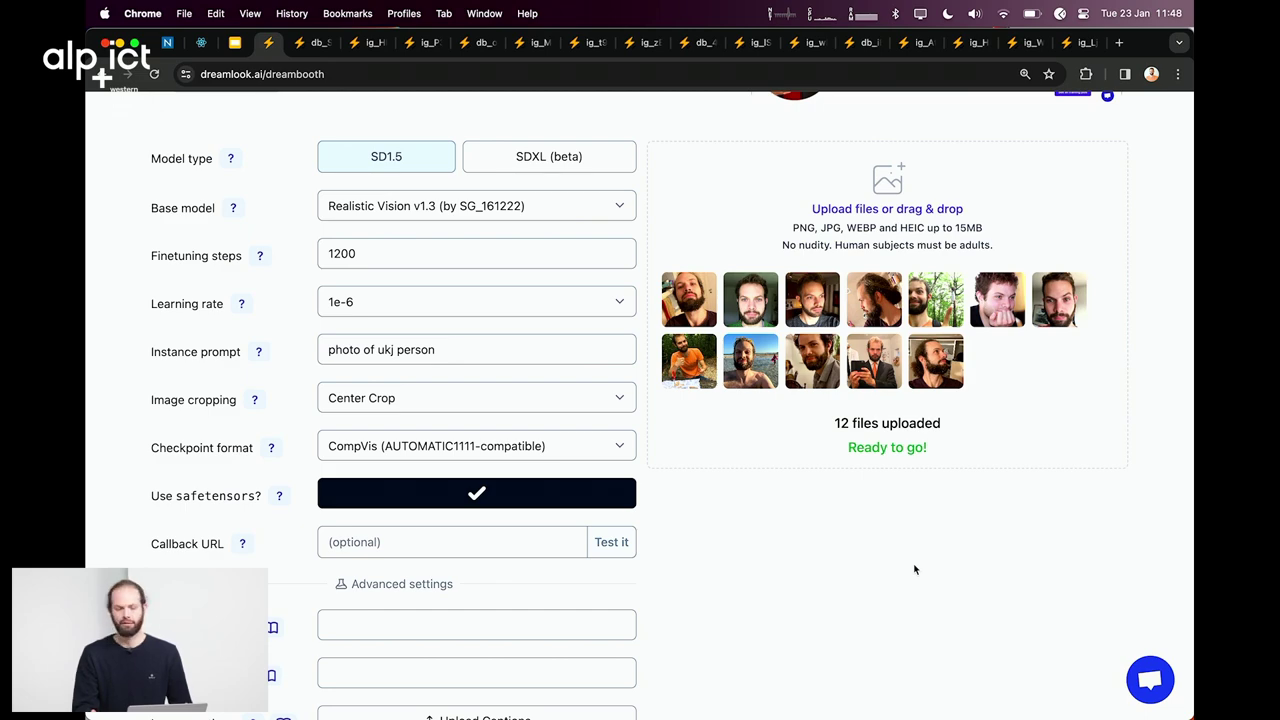
{"action": "scroll", "coordinate": [913, 569], "scroll_direction": "down", "scroll_amount": 5}
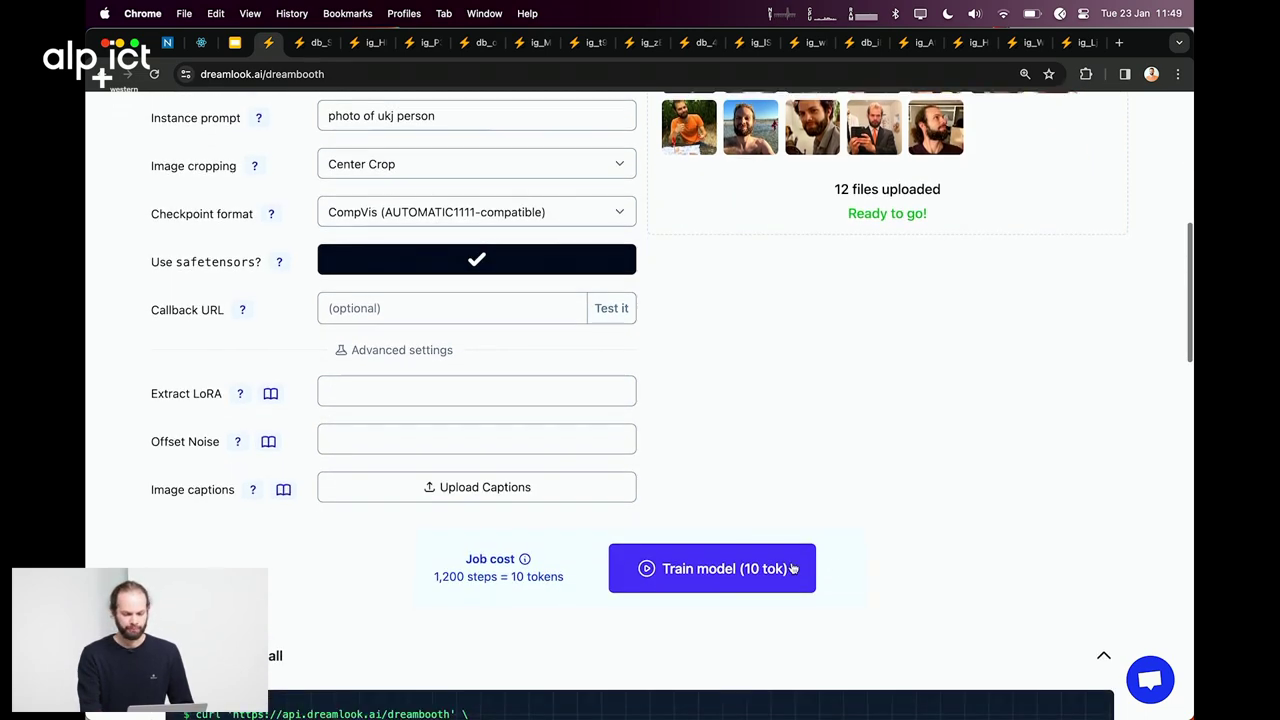
{"action": "left_click", "coordinate": [766, 566]}
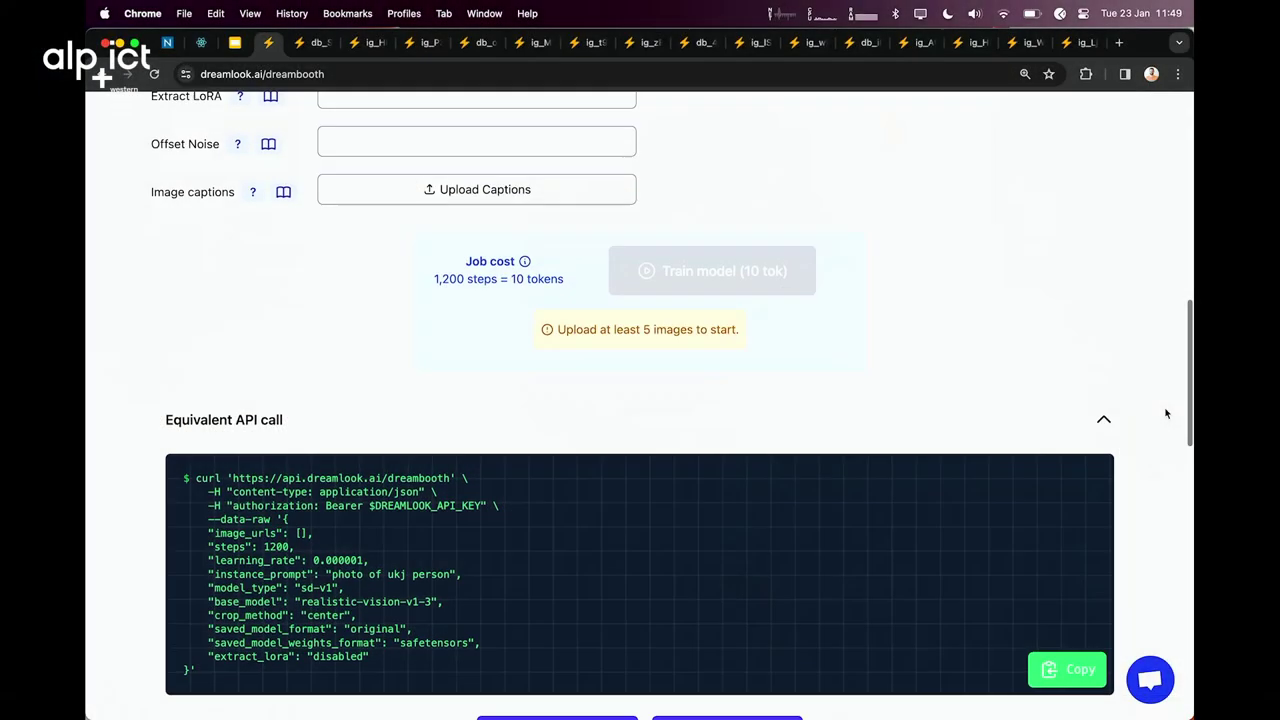
Step: Collapse the equivalent API call section and examine the latest training jobs, including their state and duration
{"action": "scroll", "coordinate": [1166, 413], "scroll_direction": "down", "scroll_amount": 5}
{"action": "left_click", "coordinate": [1100, 180]}
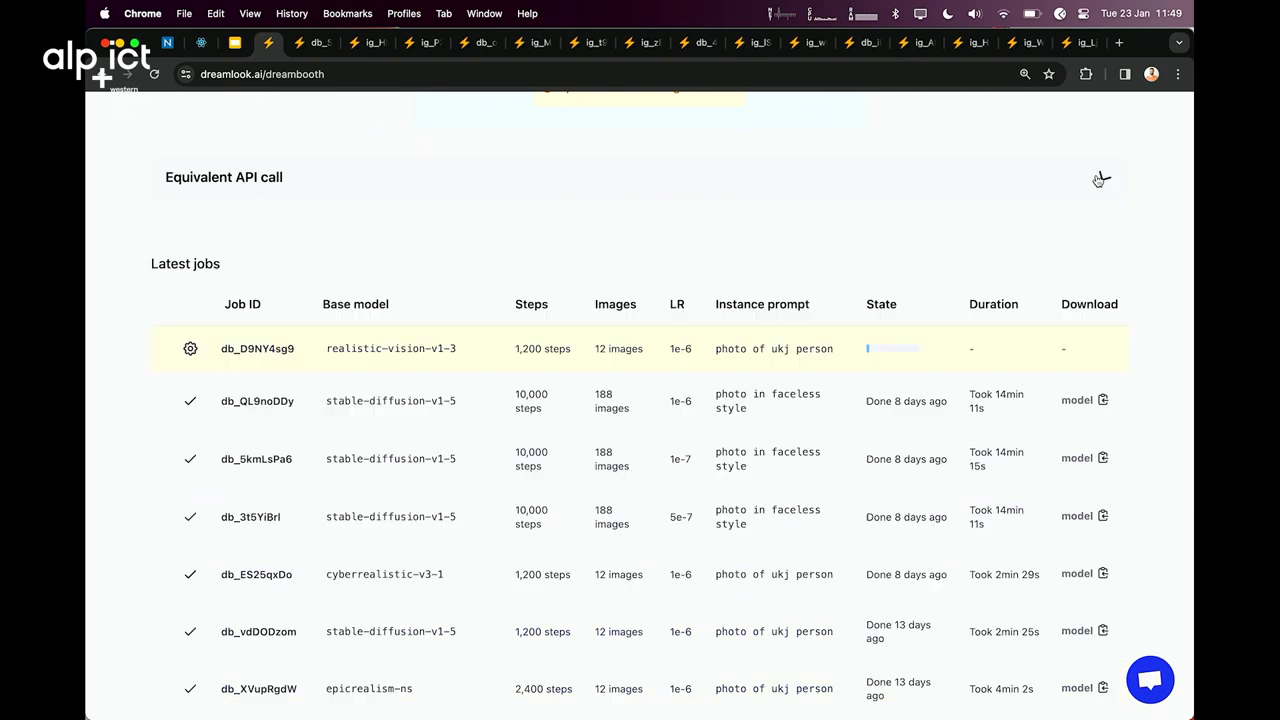
{"action": "scroll", "coordinate": [1097, 180], "scroll_direction": "down", "scroll_amount": 4}
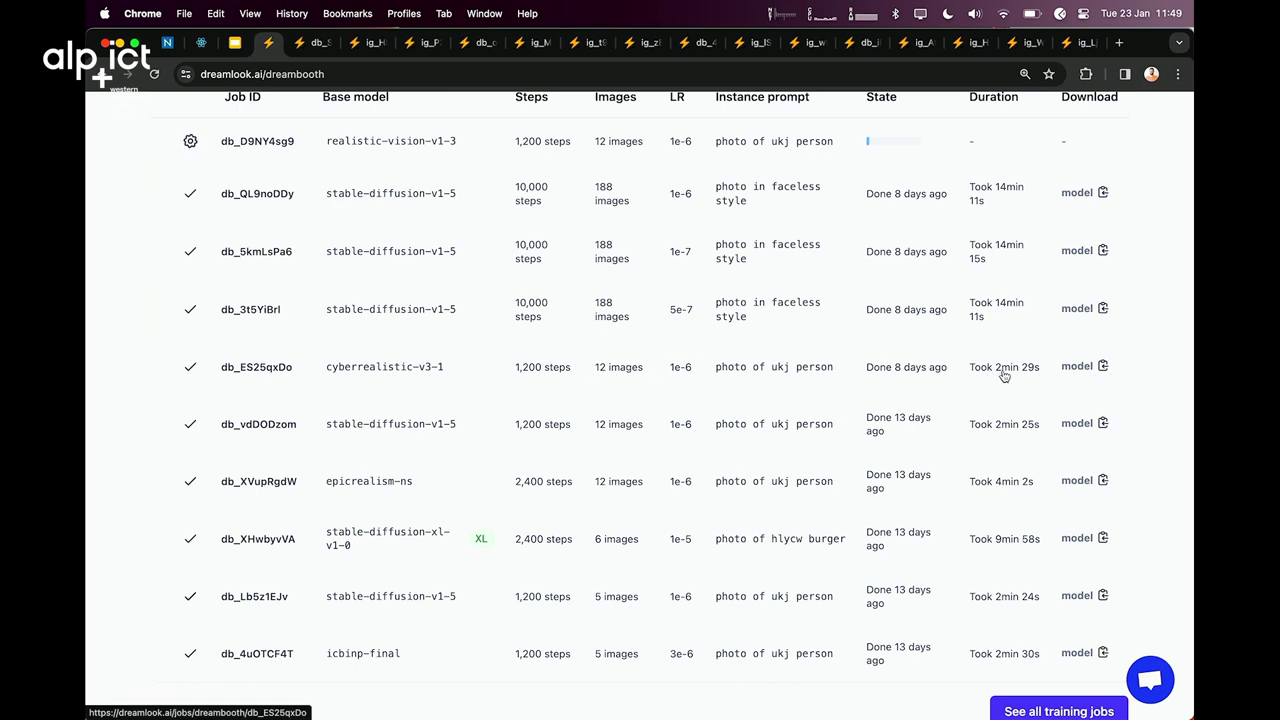
{"action": "scroll", "coordinate": [1004, 375], "scroll_direction": "up", "scroll_amount": 2}
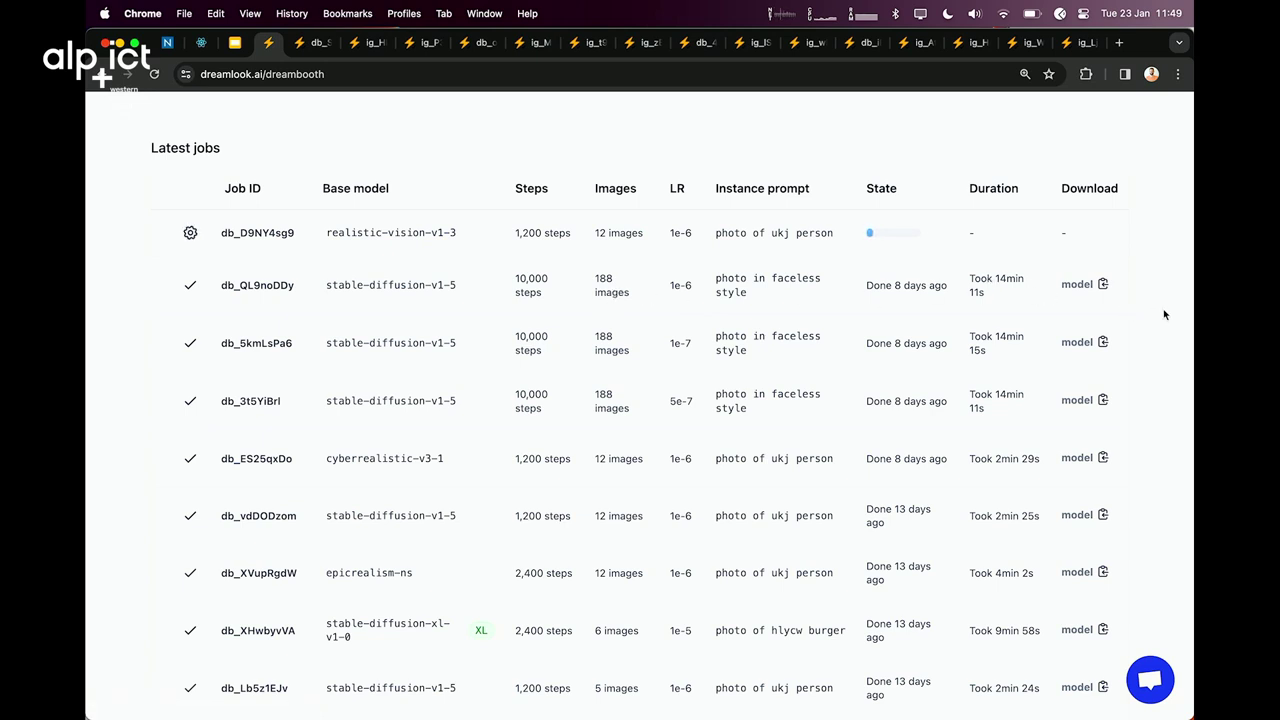
{"action": "scroll", "coordinate": [1164, 315], "scroll_direction": "up", "scroll_amount": 10}
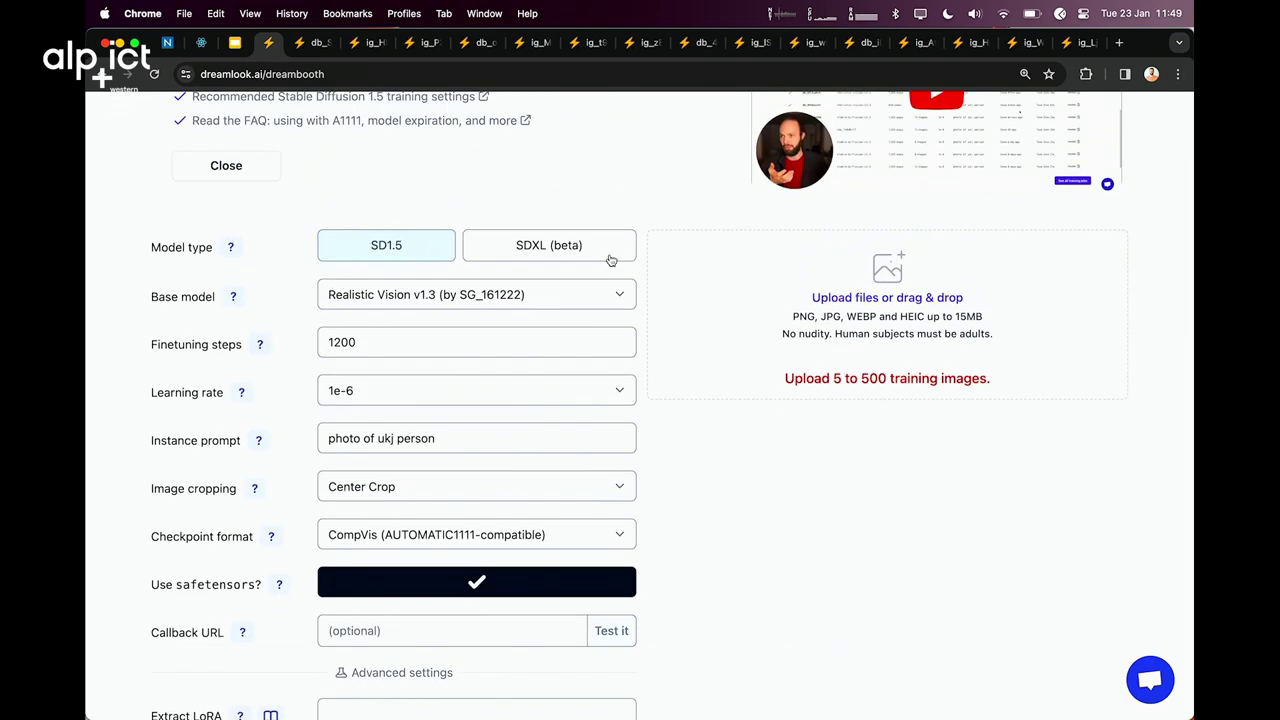
{"action": "scroll", "coordinate": [1114, 512], "scroll_direction": "down", "scroll_amount": 6}
{"action": "scroll", "coordinate": [1116, 508], "scroll_direction": "down", "scroll_amount": 5}
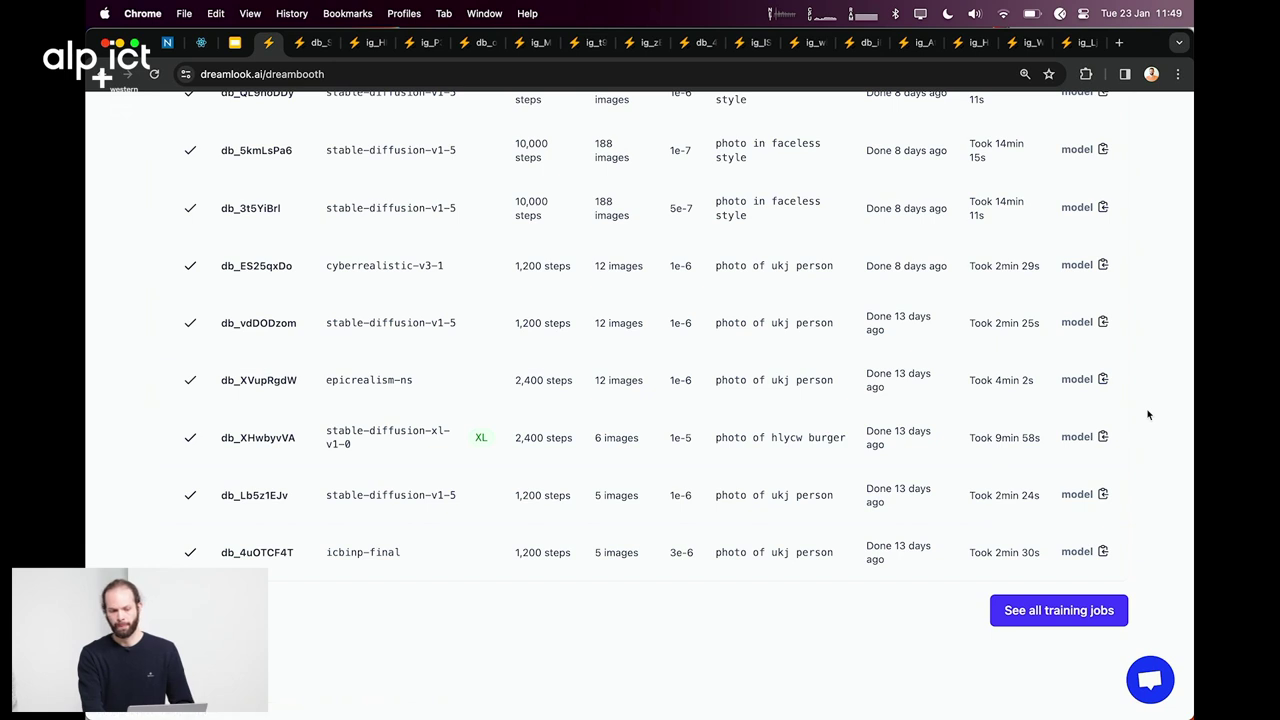
{"action": "scroll", "coordinate": [1148, 414], "scroll_direction": "up", "scroll_amount": 1}
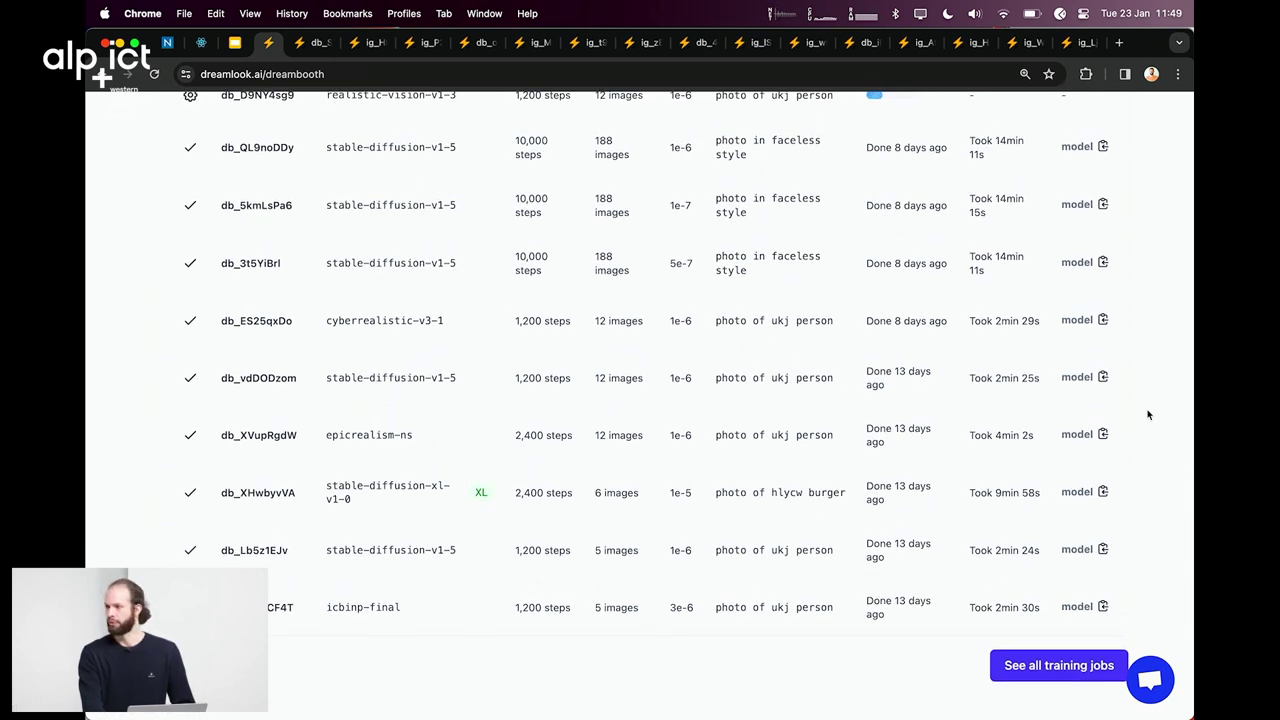